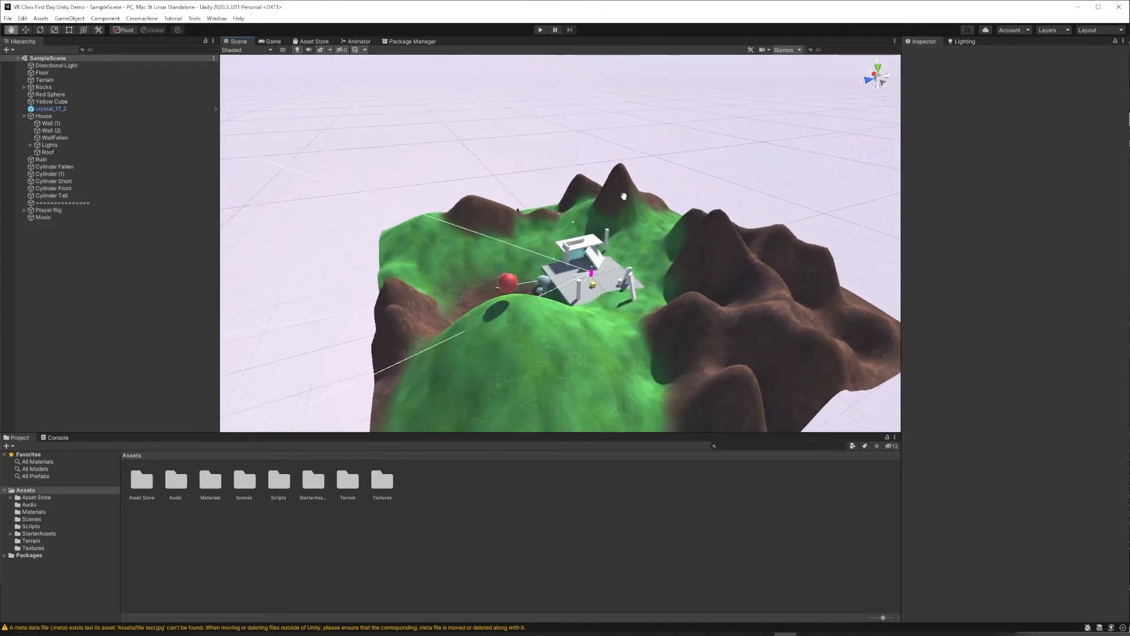
- Look over the demo scene's terrain, house and pillars from several angles and distances
{"action": "right_click_drag", "start_coordinate": [646, 211], "coordinate": [739, 194]}
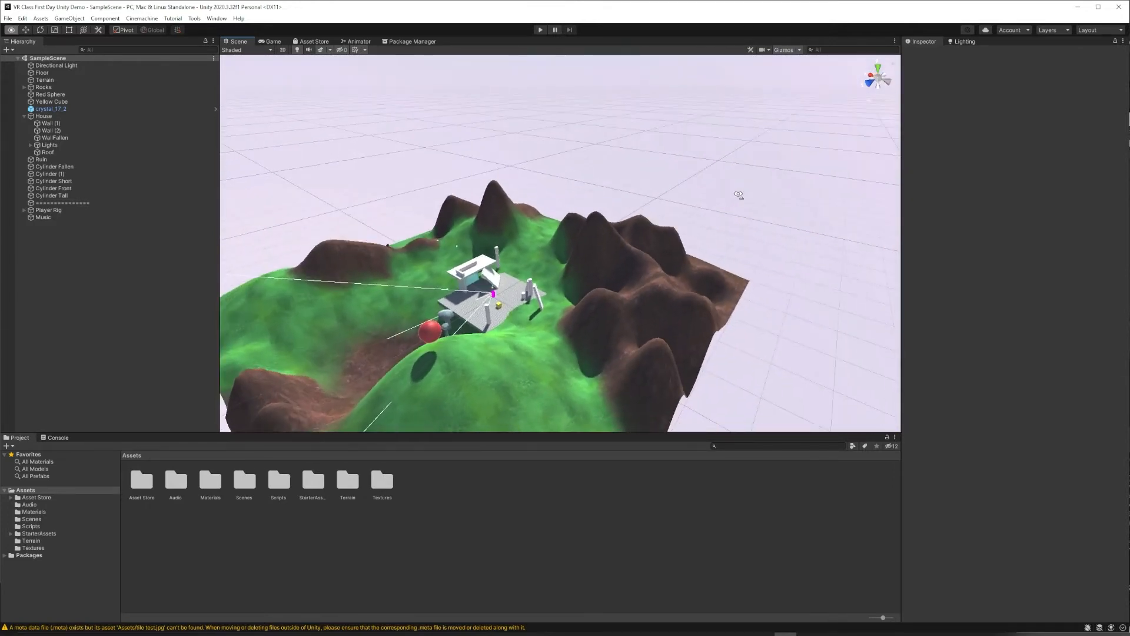
{"action": "middle_click_drag", "start_coordinate": [618, 228], "coordinate": [712, 235]}
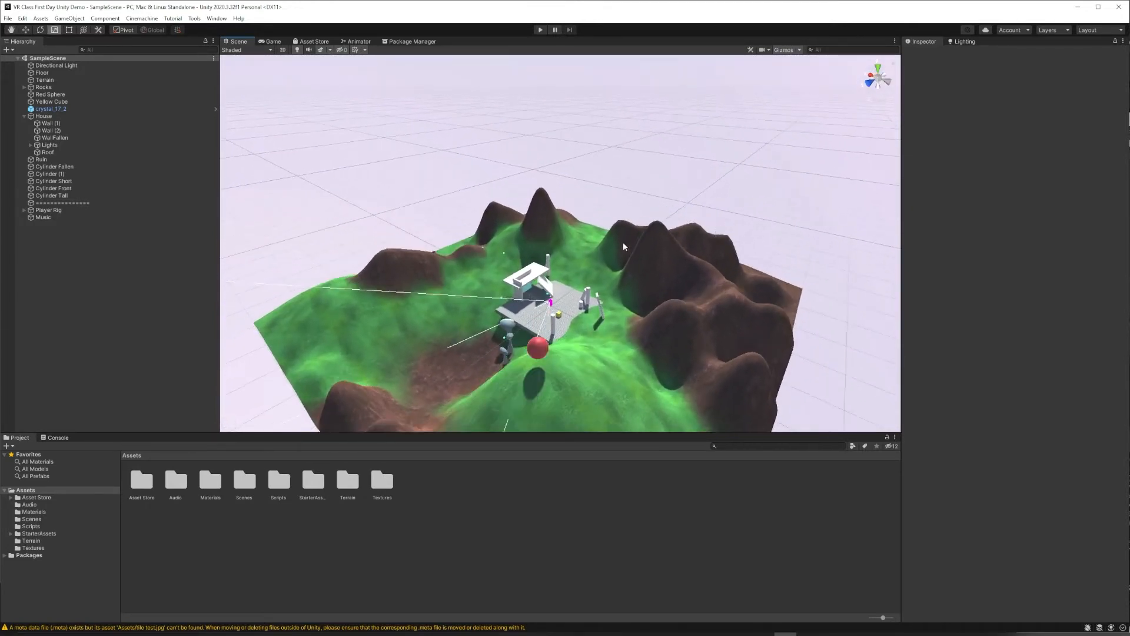
{"action": "scroll", "coordinate": [589, 250], "scroll_direction": "up", "scroll_amount": 3}
{"action": "middle_click_drag", "start_coordinate": [495, 275], "coordinate": [575, 233]}
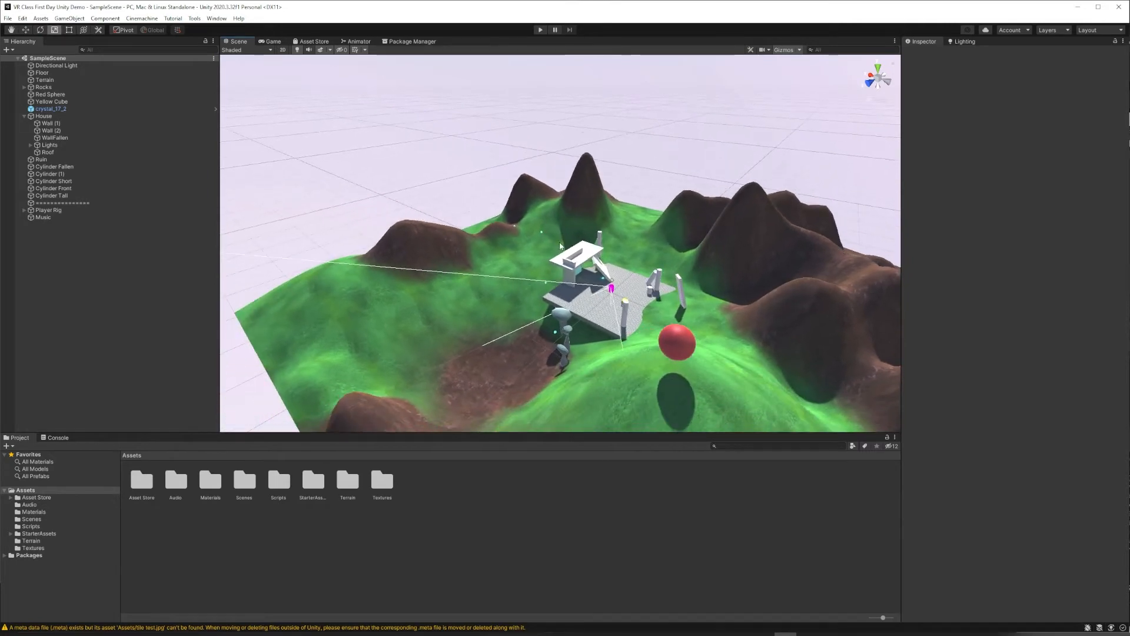
{"action": "right_click_drag", "start_coordinate": [548, 259], "coordinate": [646, 255]}
{"action": "middle_click_drag", "start_coordinate": [646, 255], "coordinate": [721, 226]}
{"action": "right_click_drag", "start_coordinate": [712, 196], "coordinate": [571, 214]}
{"action": "middle_click_drag", "start_coordinate": [650, 195], "coordinate": [412, 206]}
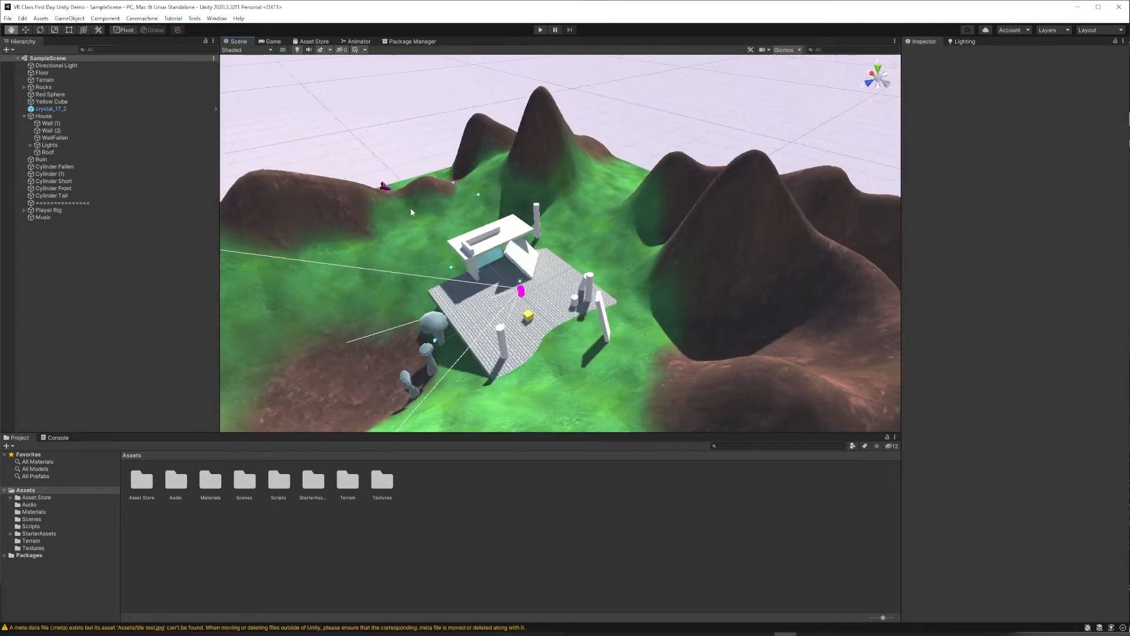
{"action": "right_click_drag", "start_coordinate": [657, 192], "coordinate": [538, 206]}
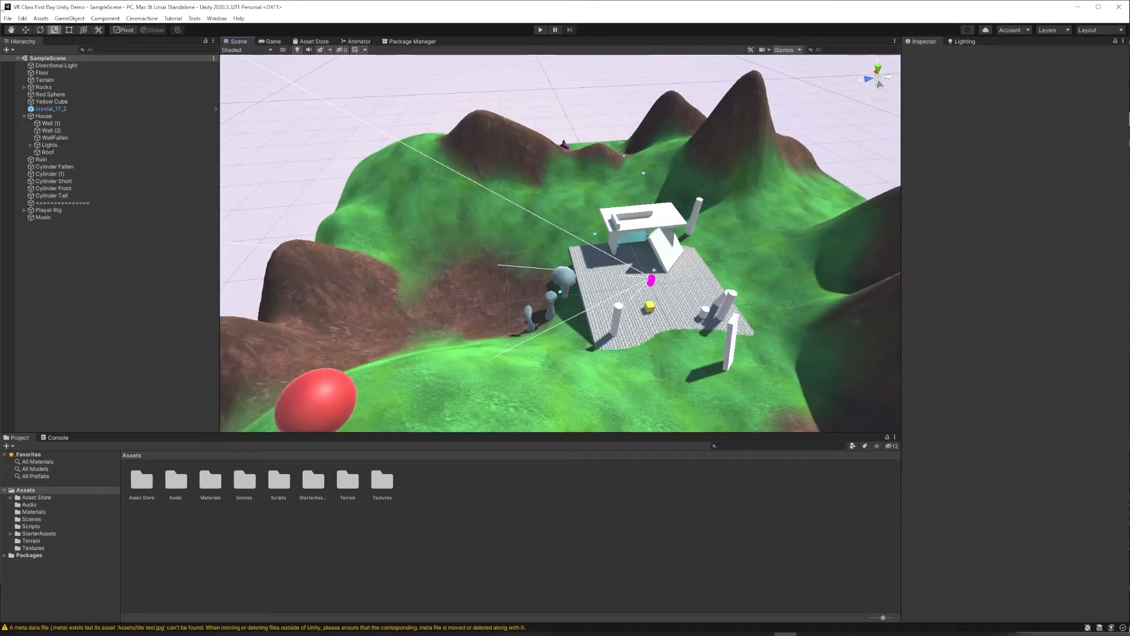
- Exit the demo project and create a project named Tutorial Project 1 from the 3D Core template in Unity Hub
{"action": "left_click", "coordinate": [7, 20]}
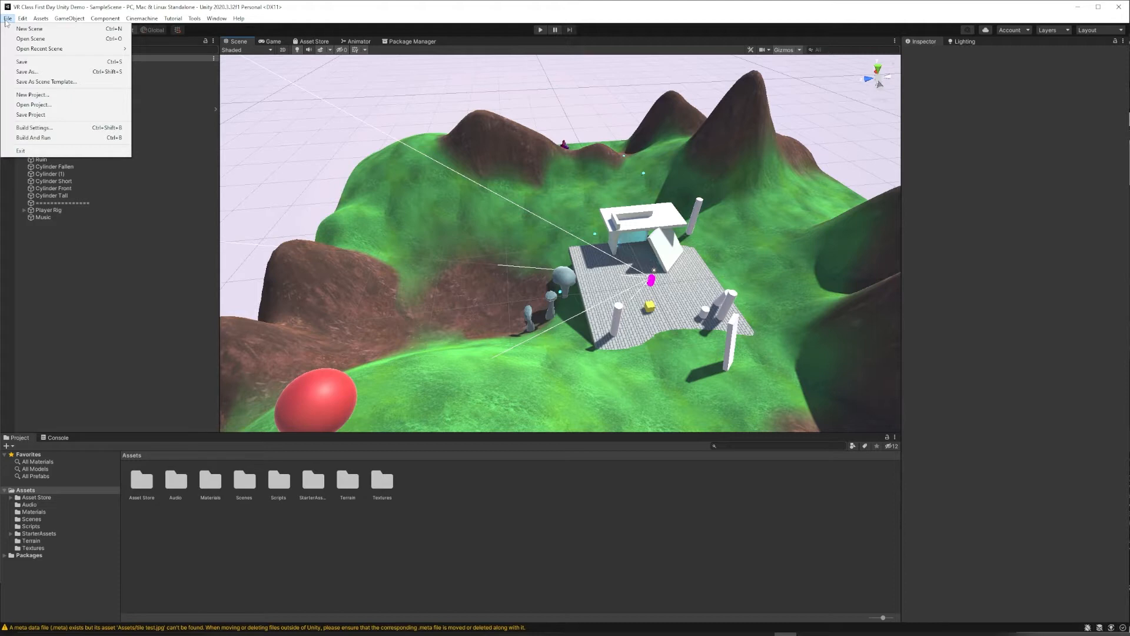
{"action": "left_click", "coordinate": [28, 152]}
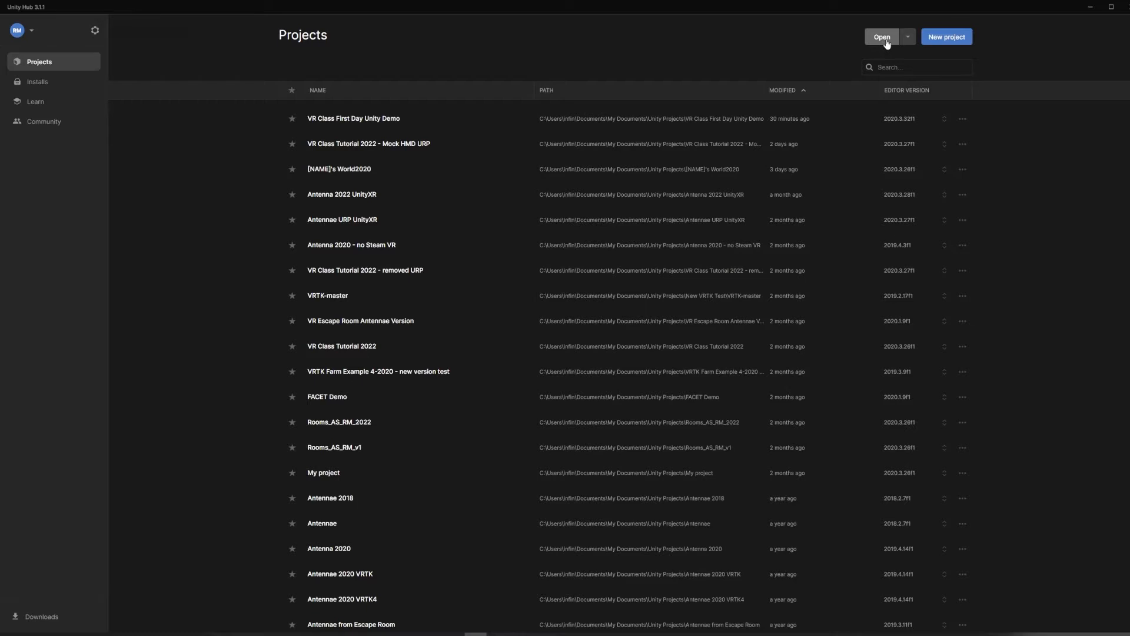
{"action": "left_click", "coordinate": [938, 43]}
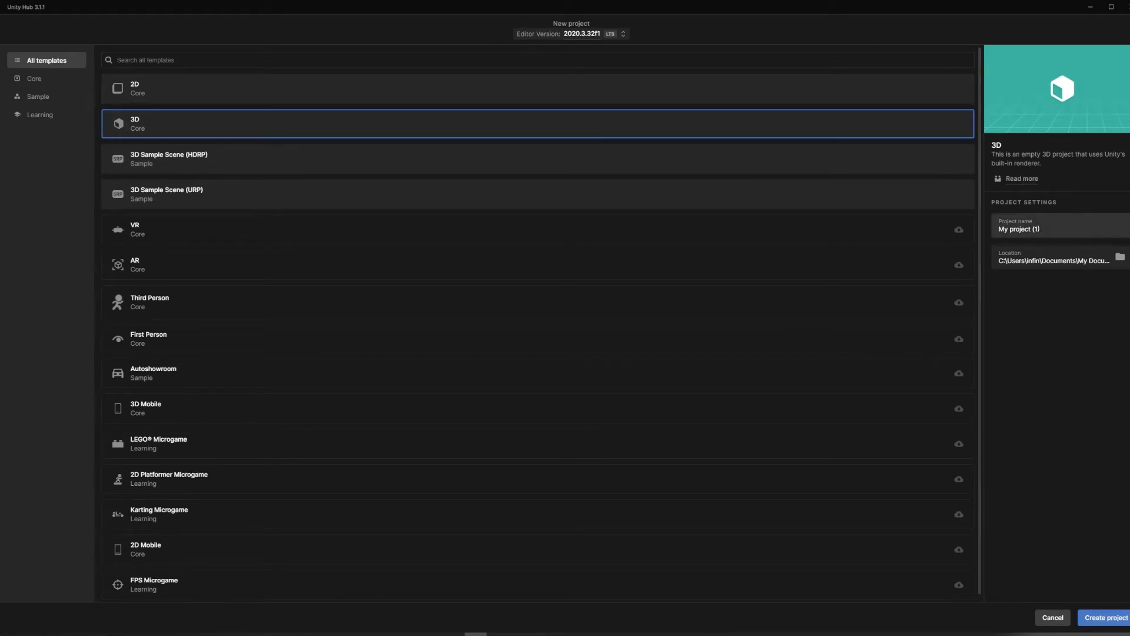
{"action": "left_click_drag", "start_coordinate": [1047, 231], "coordinate": [997, 230]}
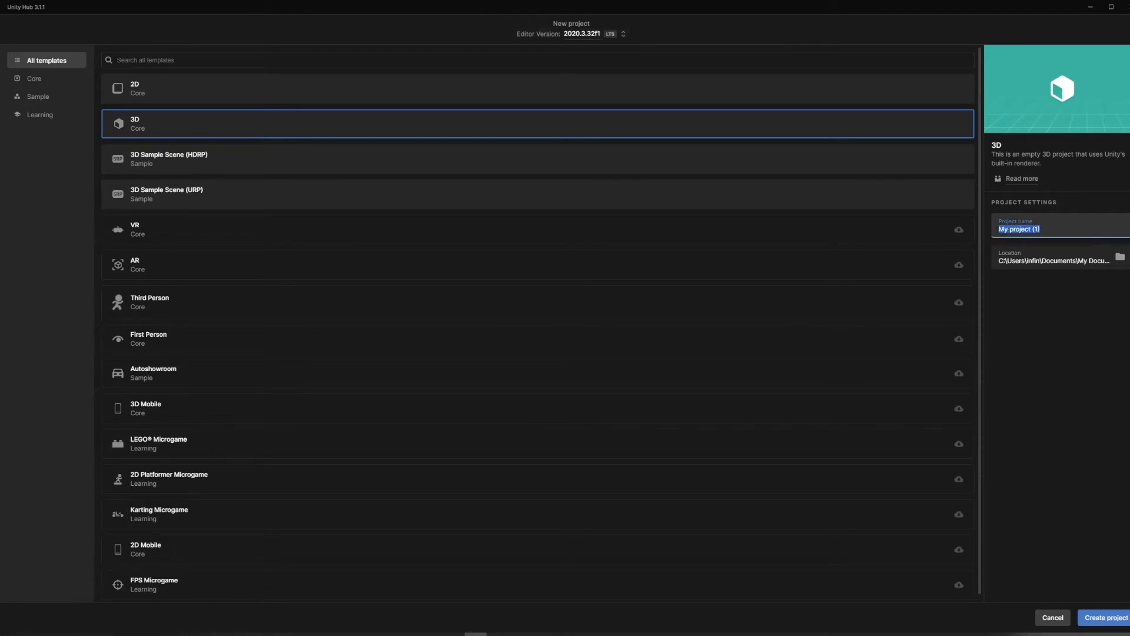
{"action": "type", "text": "Tutor"}
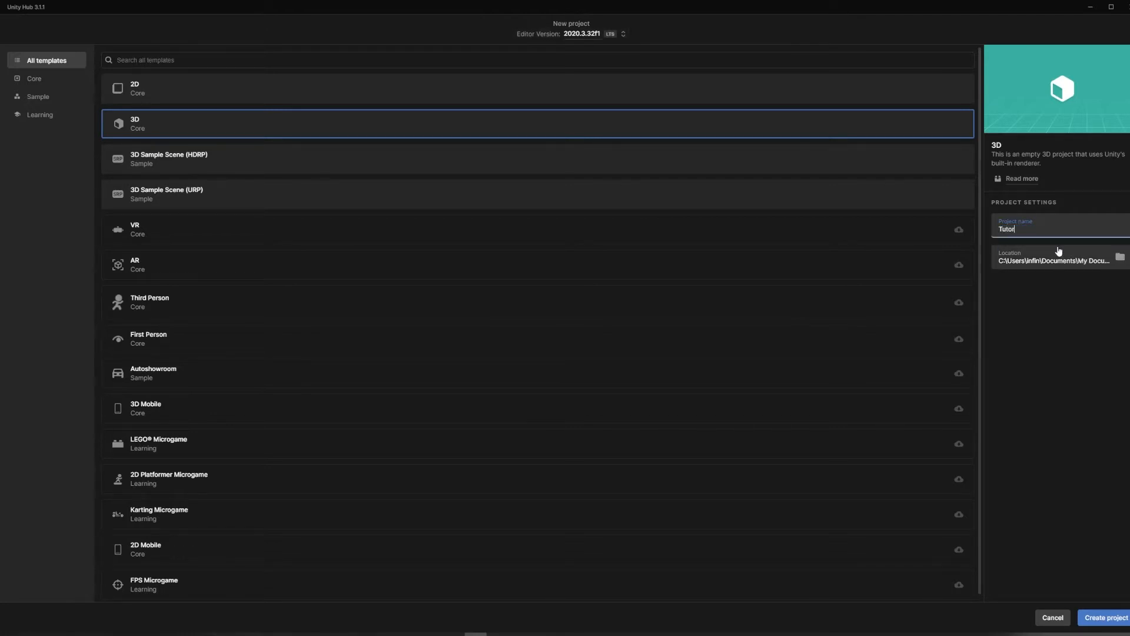
{"action": "type", "text": "ial Project 1"}
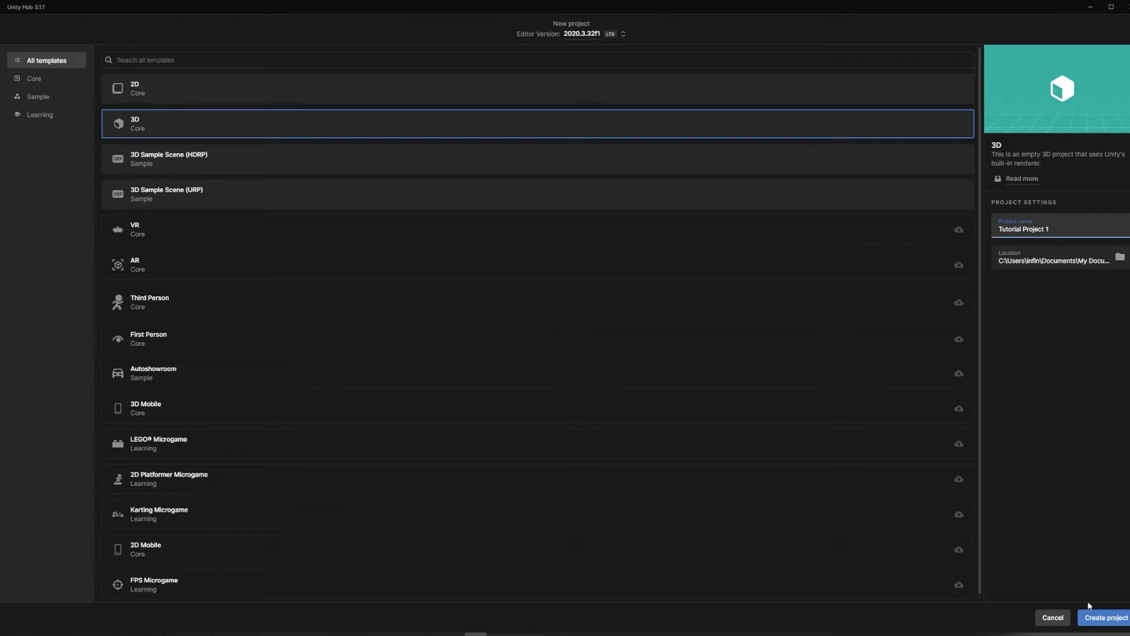
{"action": "left_click", "coordinate": [1098, 618]}
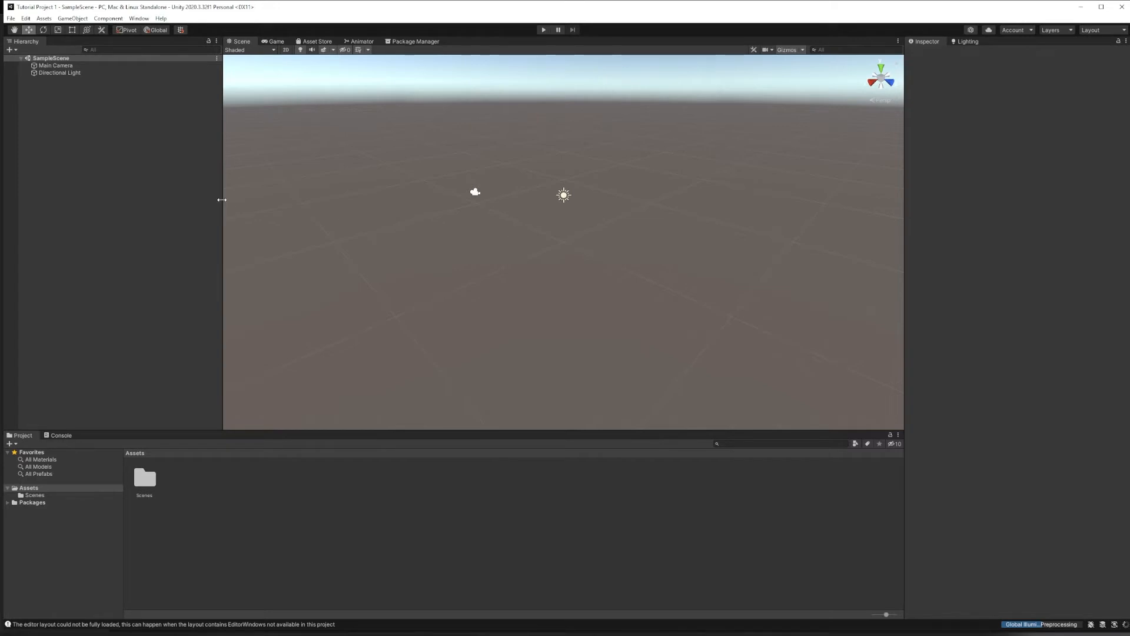
- Inspect the default Main Camera and Directional Light in the new sample scene
{"action": "left_click", "coordinate": [69, 66]}
{"action": "left_click", "coordinate": [69, 72]}
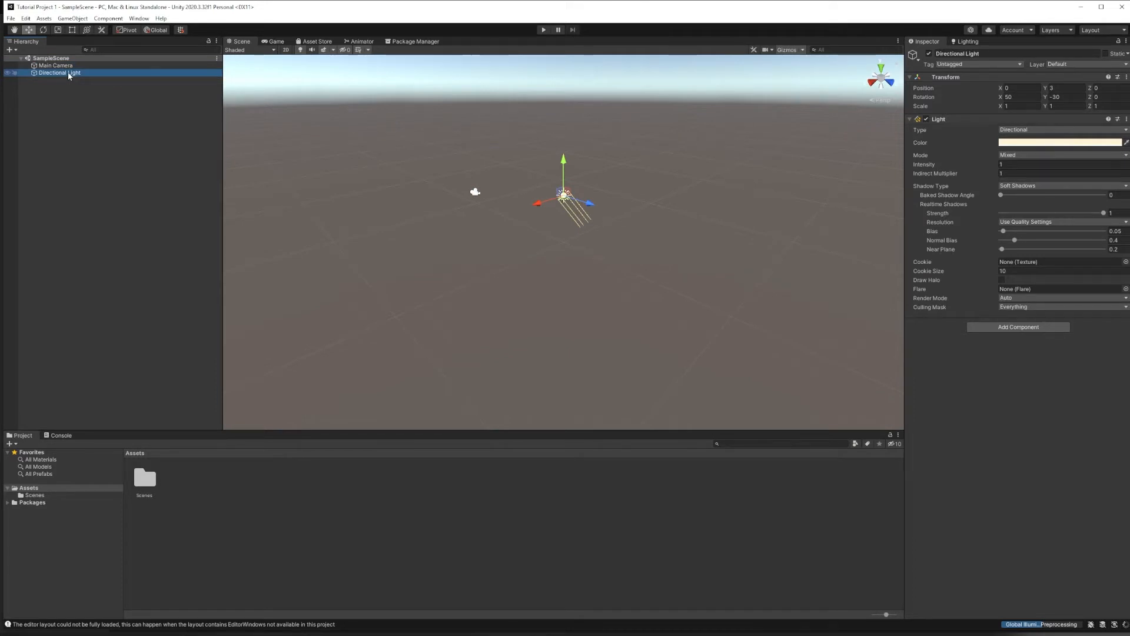
{"action": "left_click", "coordinate": [79, 88]}
{"action": "right_click_drag", "start_coordinate": [552, 313], "coordinate": [548, 276]}
{"action": "left_click_drag", "start_coordinate": [548, 276], "coordinate": [558, 250]}
{"action": "key", "text": "w"}
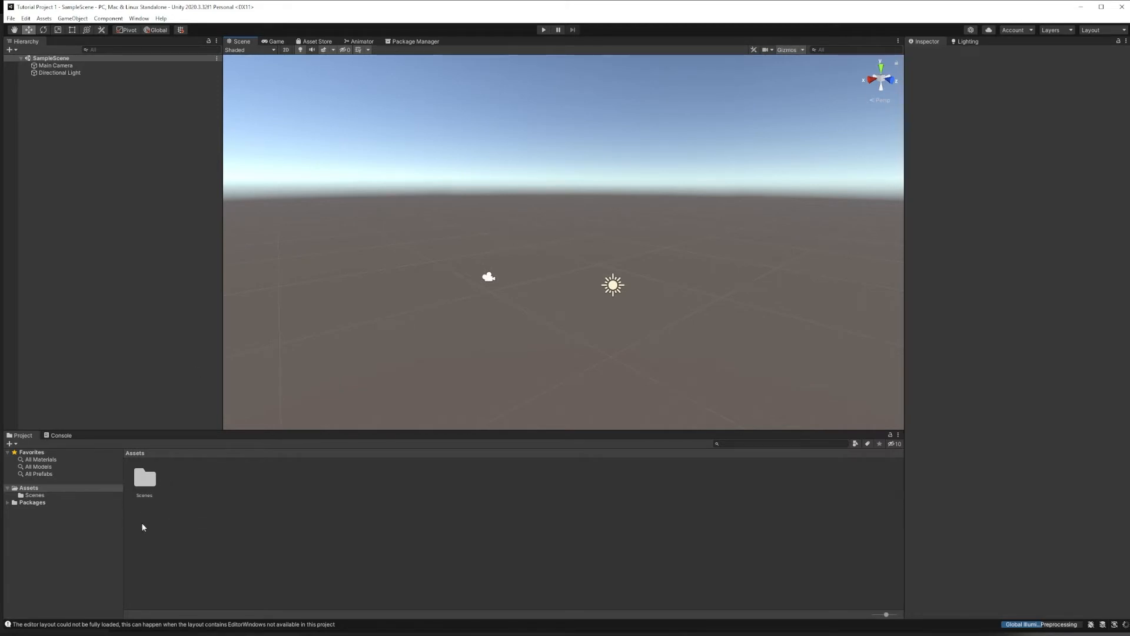
- Look inside the project's Scenes folder at the sample scene asset and return to the Assets folder
{"action": "double_click", "coordinate": [147, 480]}
{"action": "left_click", "coordinate": [146, 484]}
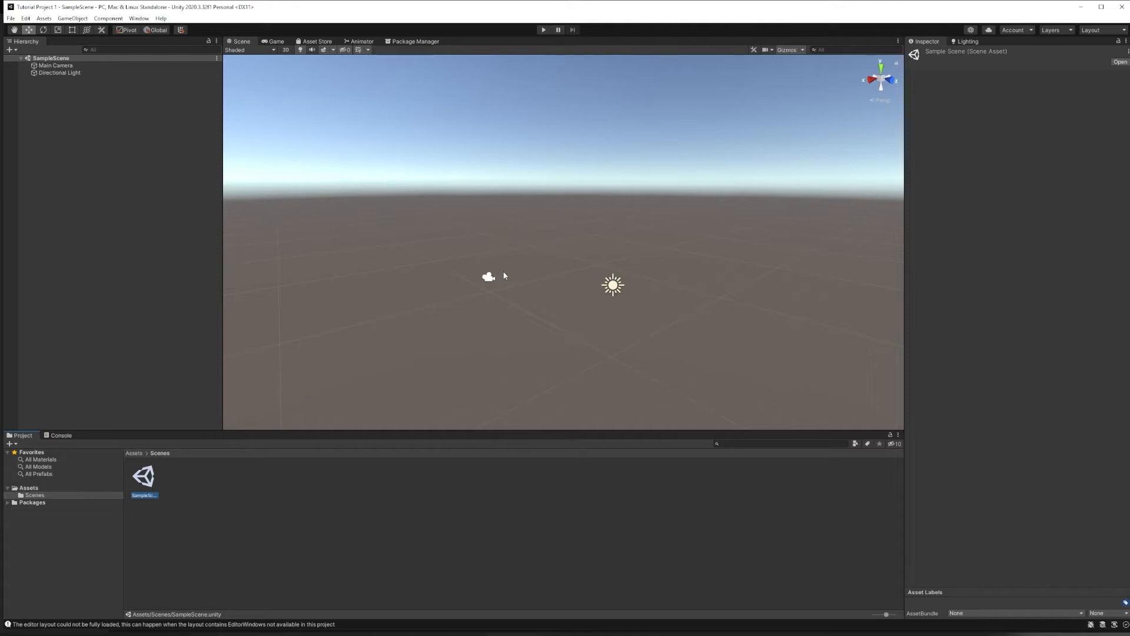
{"action": "left_click", "coordinate": [135, 453]}
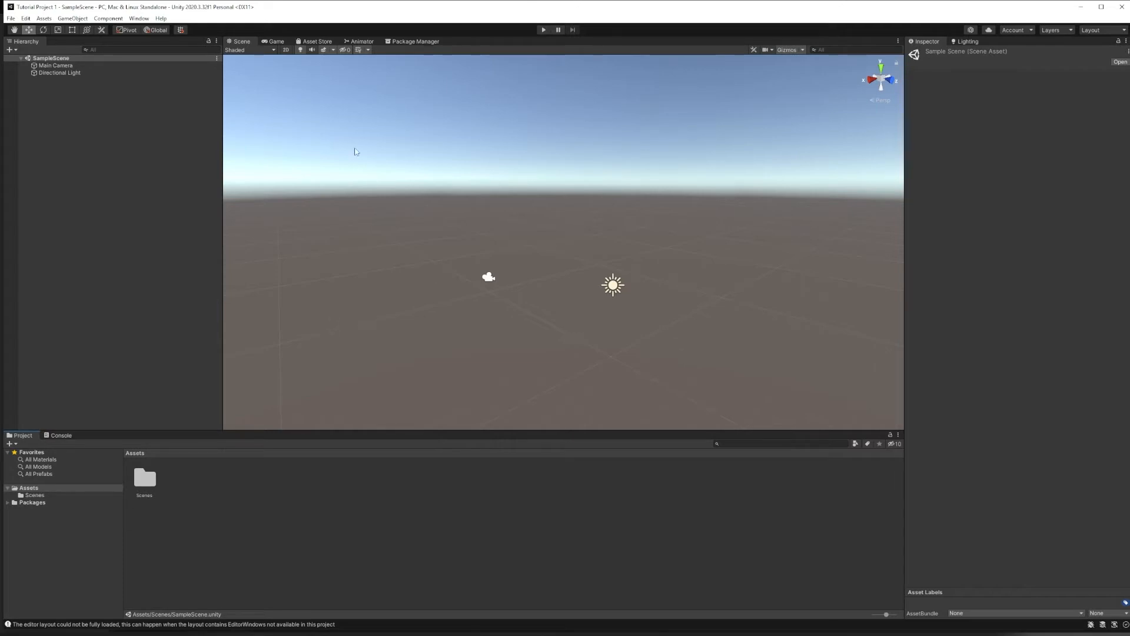
- Add a 3D cube object to the sample scene
{"action": "right_click", "coordinate": [55, 101]}
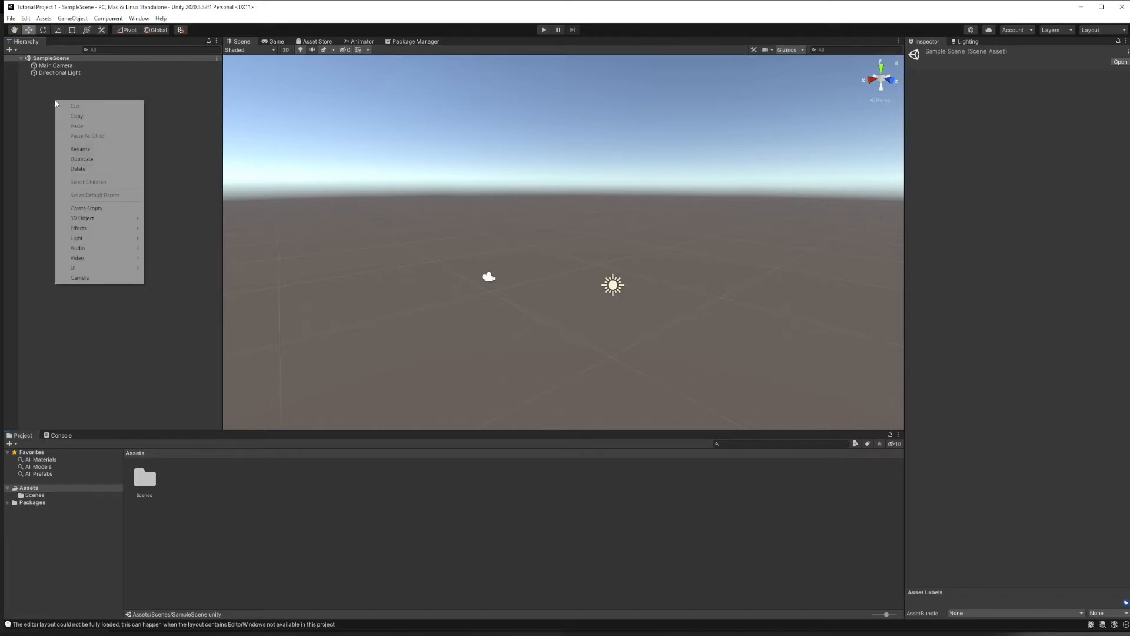
{"action": "mouse_move", "coordinate": [115, 220]}
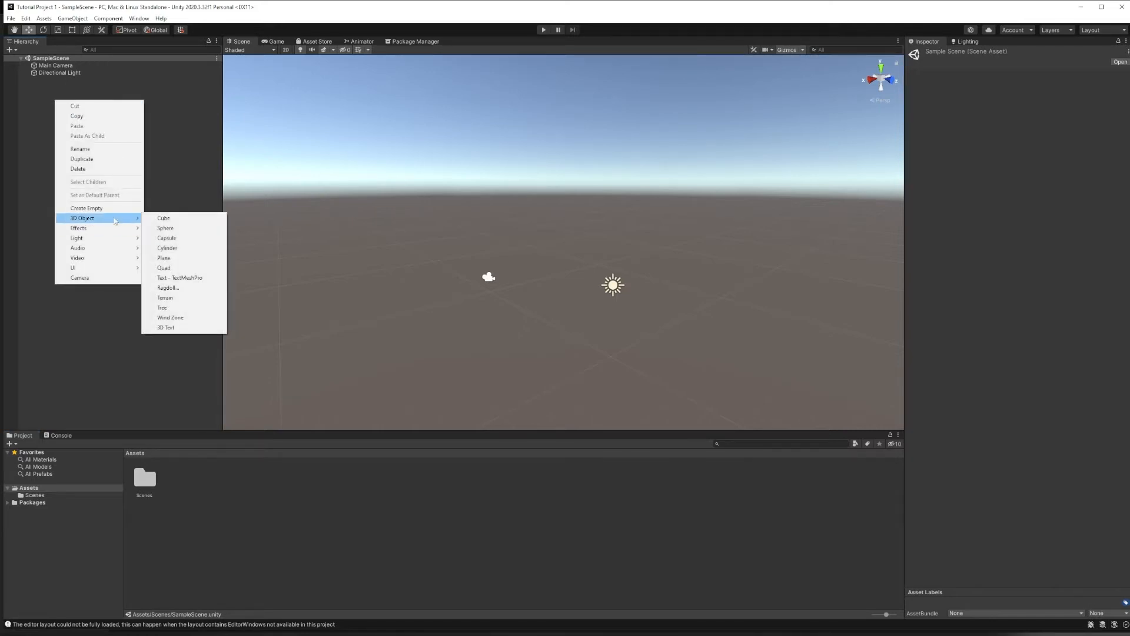
{"action": "left_click", "coordinate": [155, 218]}
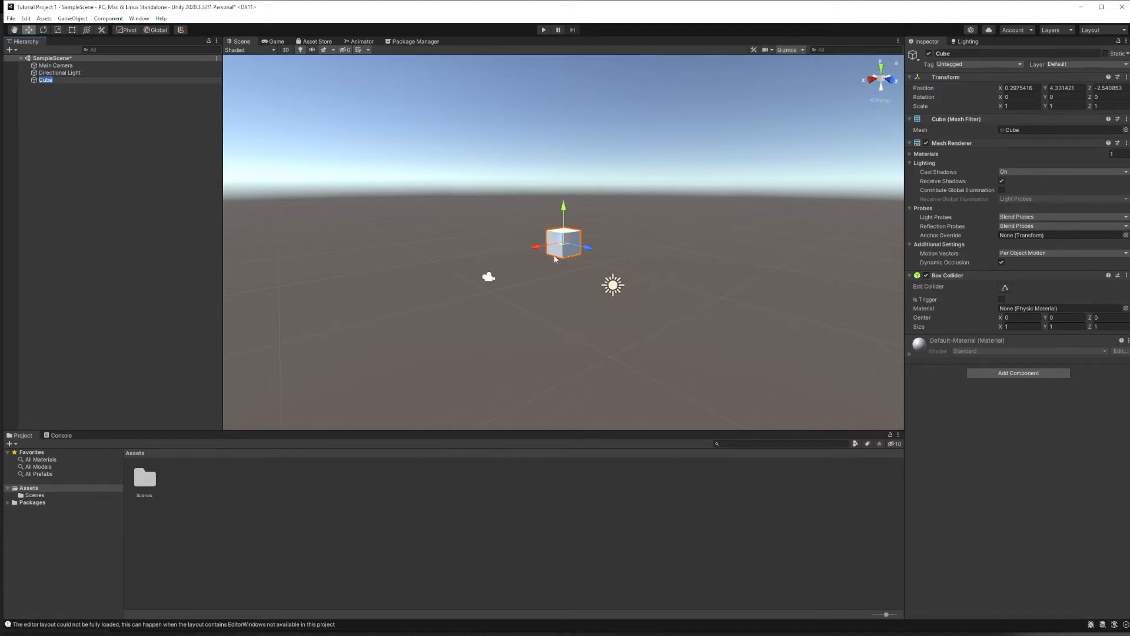
- Reset the cube's Transform so that it sits at the world origin
{"action": "left_click", "coordinate": [1018, 88]}
{"action": "key", "text": "Tab"}
{"action": "key", "text": "Tab"}
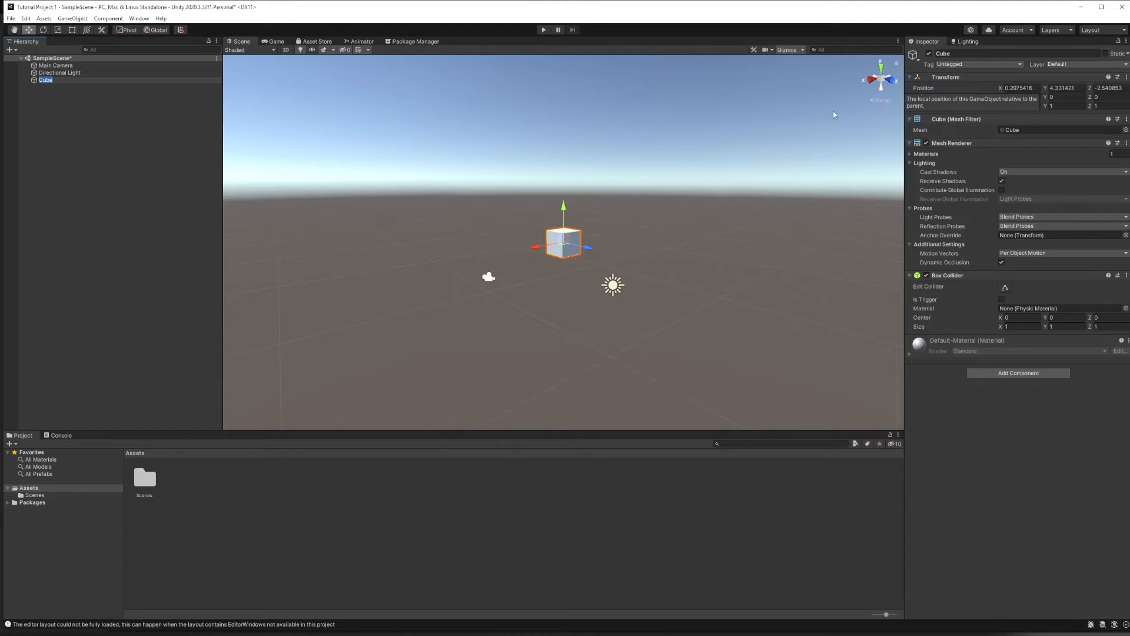
{"action": "right_click", "coordinate": [936, 88]}
{"action": "right_click", "coordinate": [940, 79]}
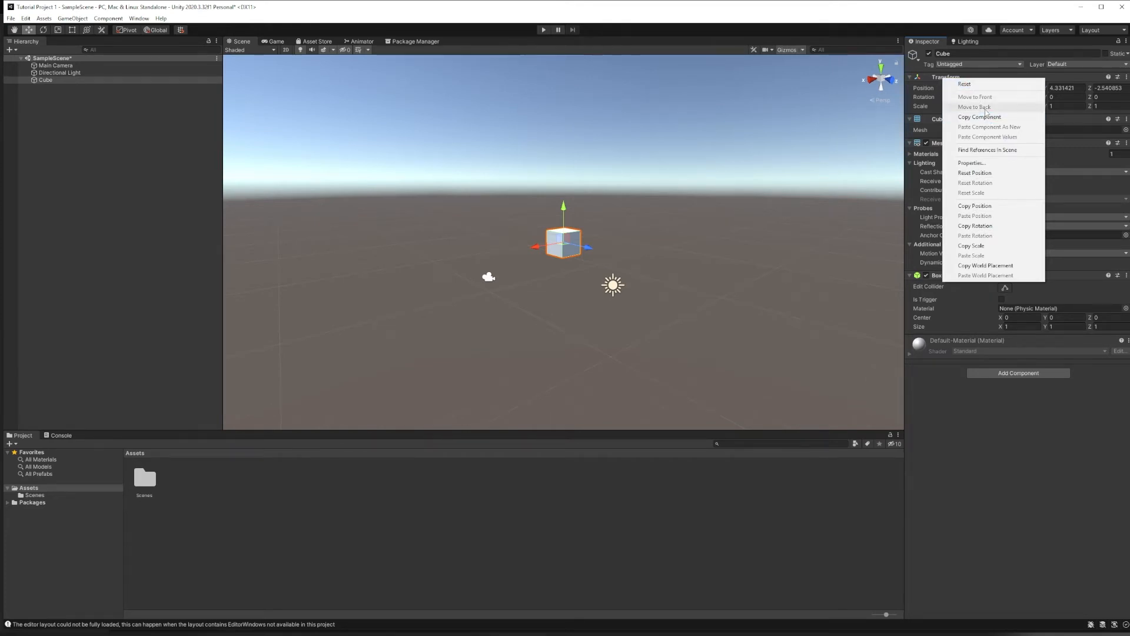
{"action": "left_click", "coordinate": [981, 86]}
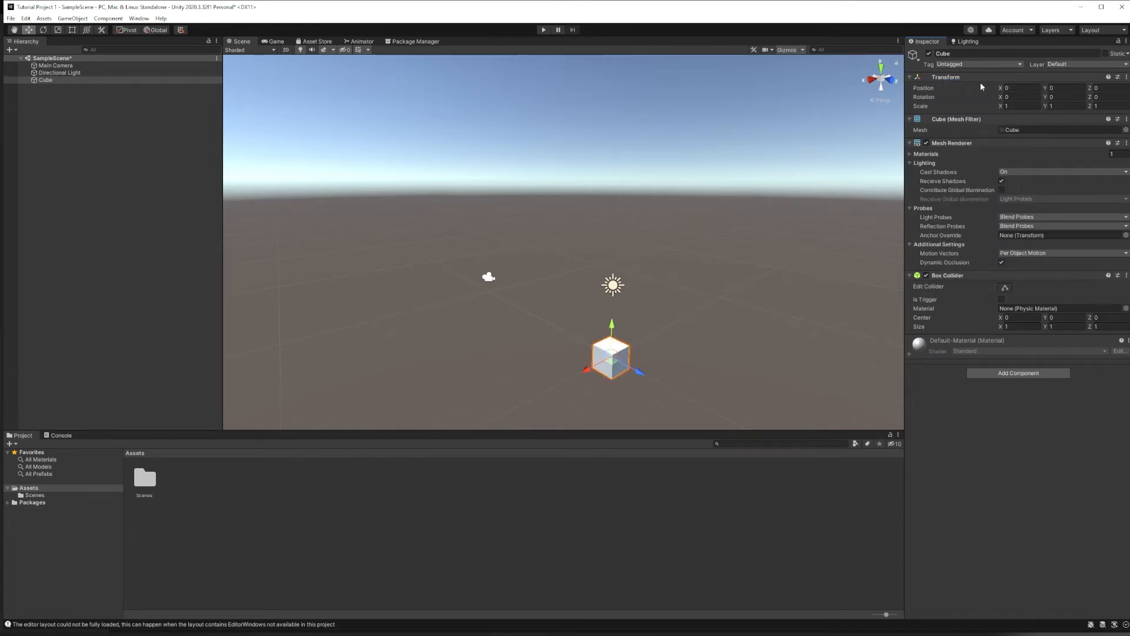
- Set the cube's scale to 10 in X and 10 in Z to form a flat platform
{"action": "right_click_drag", "start_coordinate": [518, 333], "coordinate": [603, 323]}
{"action": "middle_click_drag", "start_coordinate": [612, 319], "coordinate": [726, 257]}
{"action": "right_click_drag", "start_coordinate": [727, 258], "coordinate": [613, 270]}
{"action": "middle_click_drag", "start_coordinate": [613, 271], "coordinate": [464, 244]}
{"action": "key", "text": "w"}
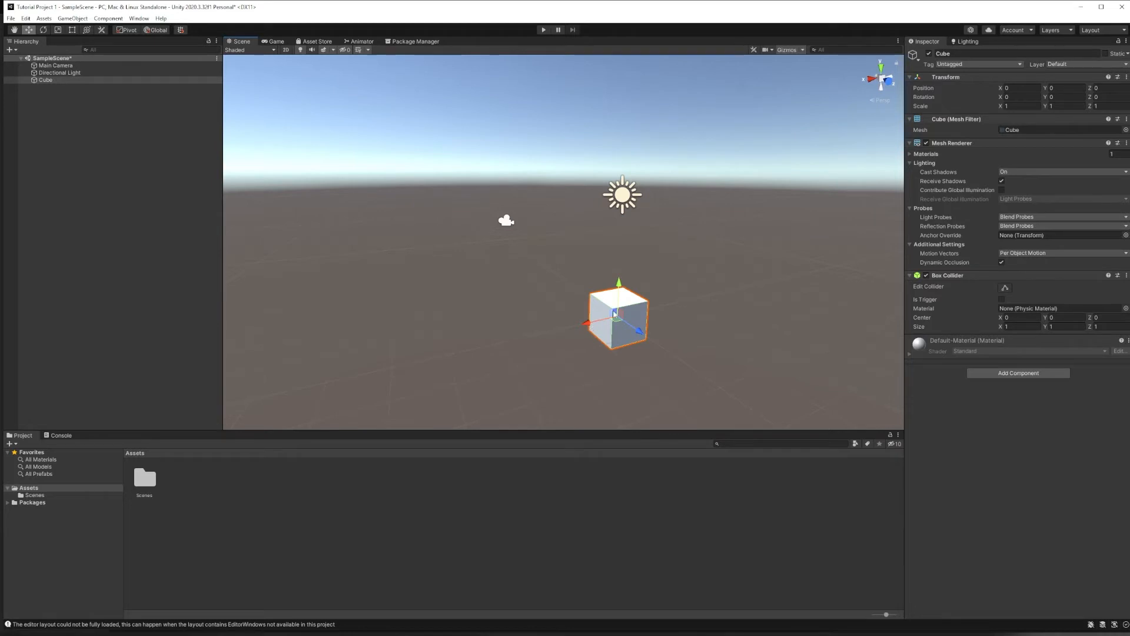
{"action": "left_click", "coordinate": [1005, 106]}
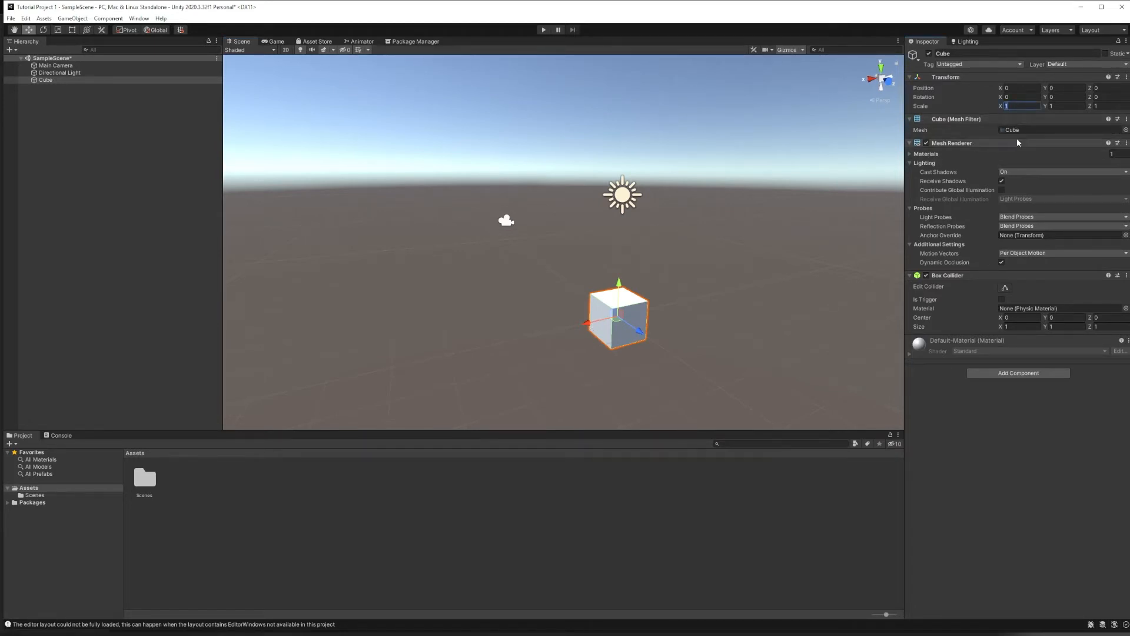
{"action": "type", "text": "10"}
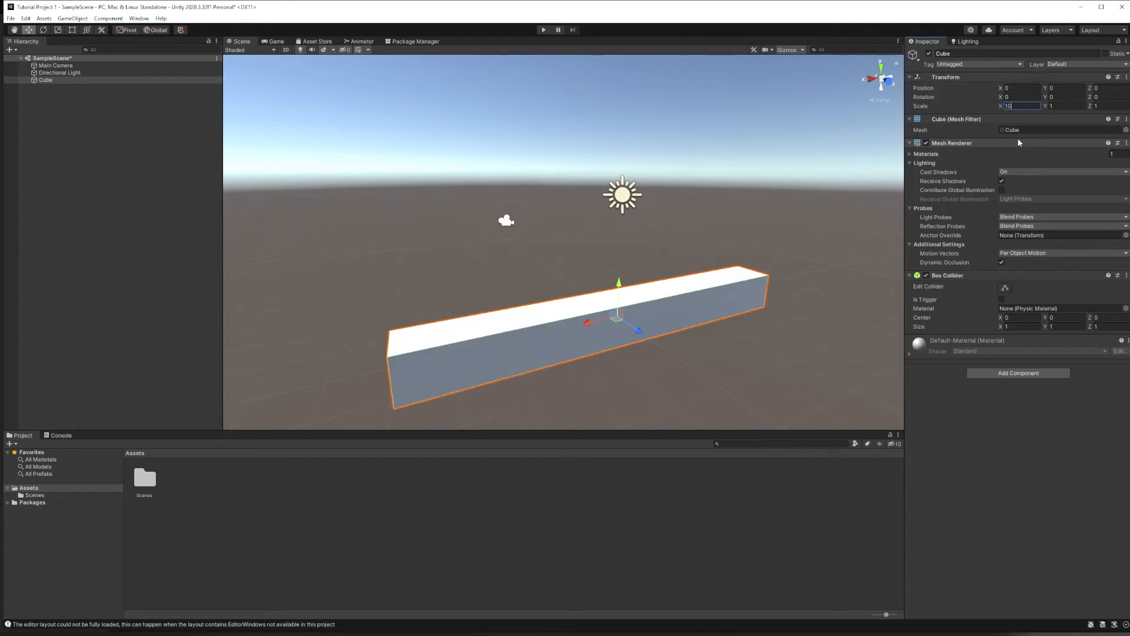
{"action": "left_click", "coordinate": [1100, 106]}
{"action": "type", "text": "10"}
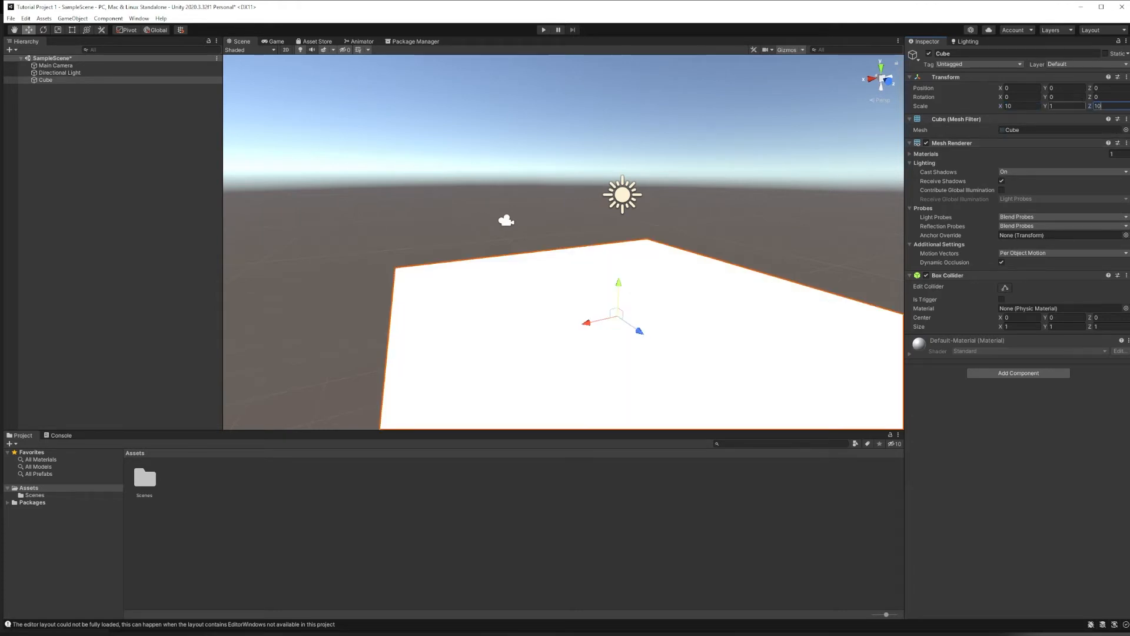
- Add a 3D terrain object to the scene alongside the scaled cube
{"action": "right_click_drag", "start_coordinate": [557, 250], "coordinate": [633, 270]}
{"action": "scroll", "coordinate": [553, 255], "scroll_direction": "down", "scroll_amount": 5}
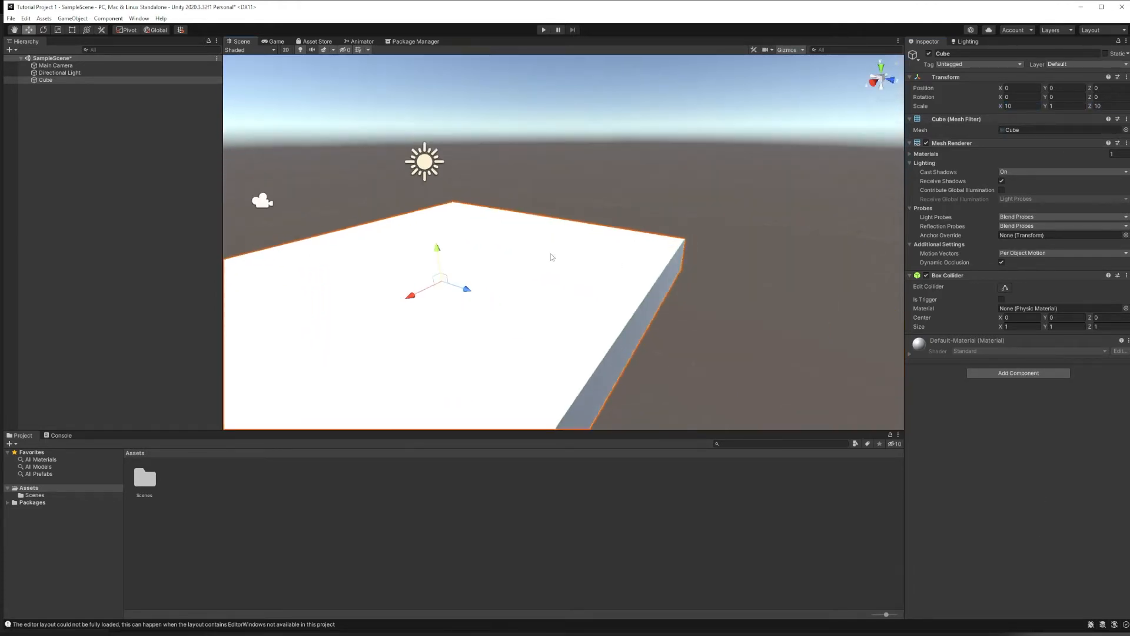
{"action": "scroll", "coordinate": [463, 274], "scroll_direction": "down", "scroll_amount": 2}
{"action": "middle_click_drag", "start_coordinate": [464, 274], "coordinate": [535, 279]}
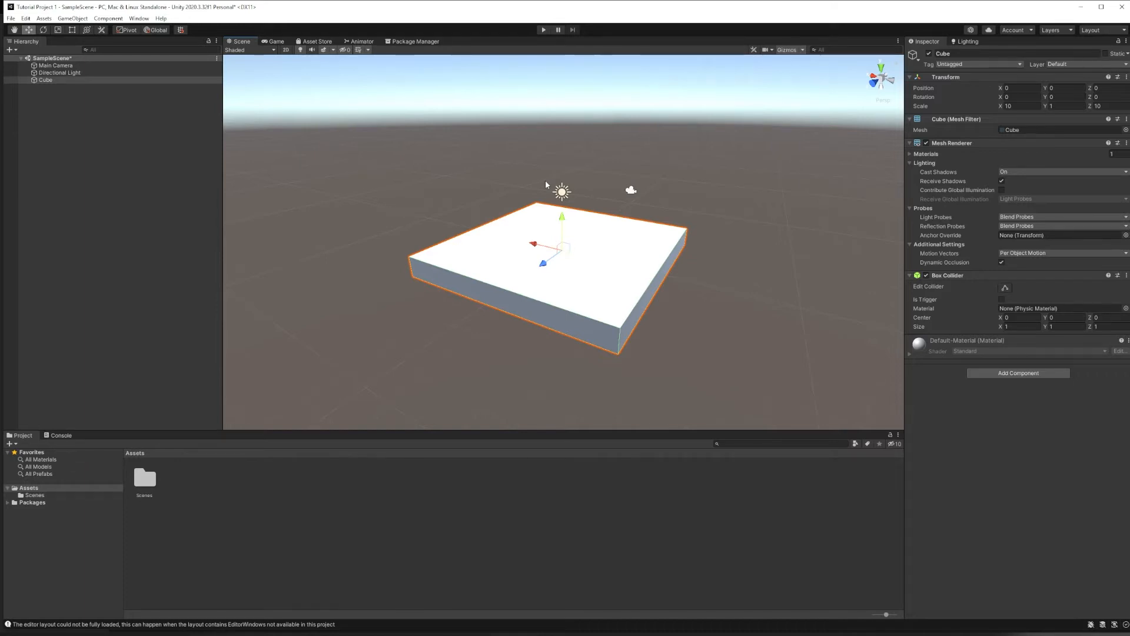
{"action": "scroll", "coordinate": [615, 175], "scroll_direction": "down", "scroll_amount": 4}
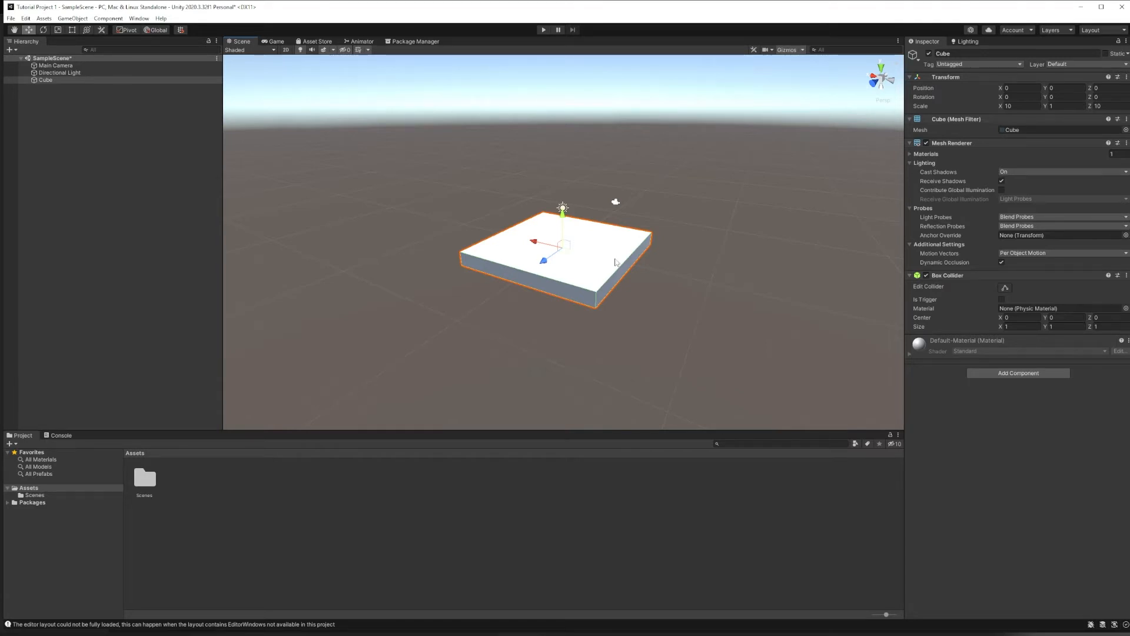
{"action": "left_click", "coordinate": [61, 143]}
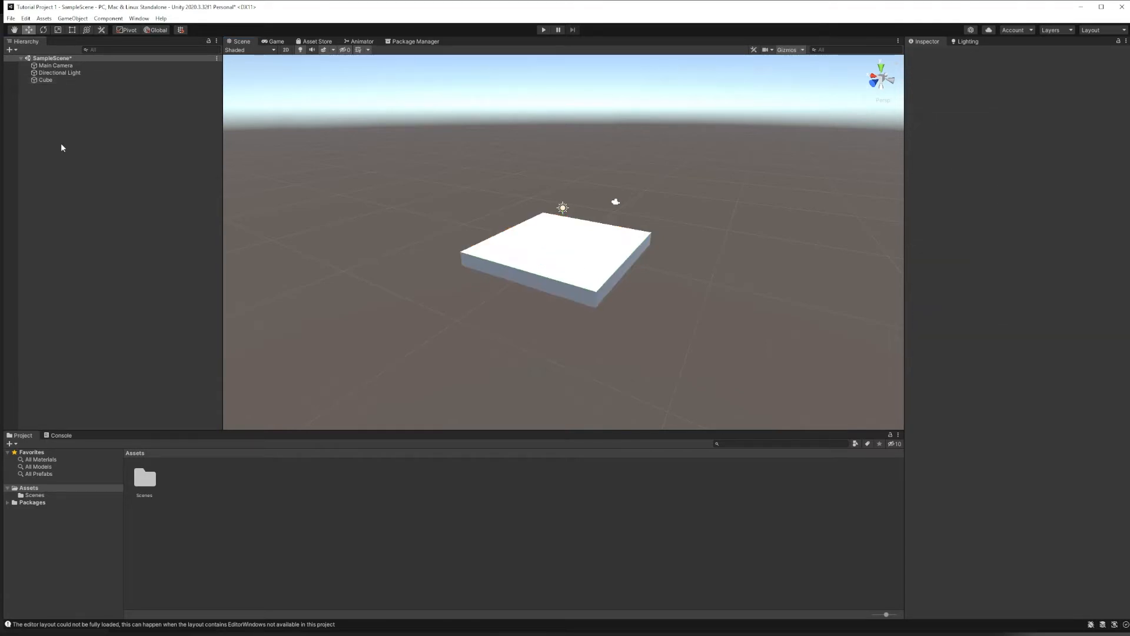
{"action": "right_click", "coordinate": [68, 99]}
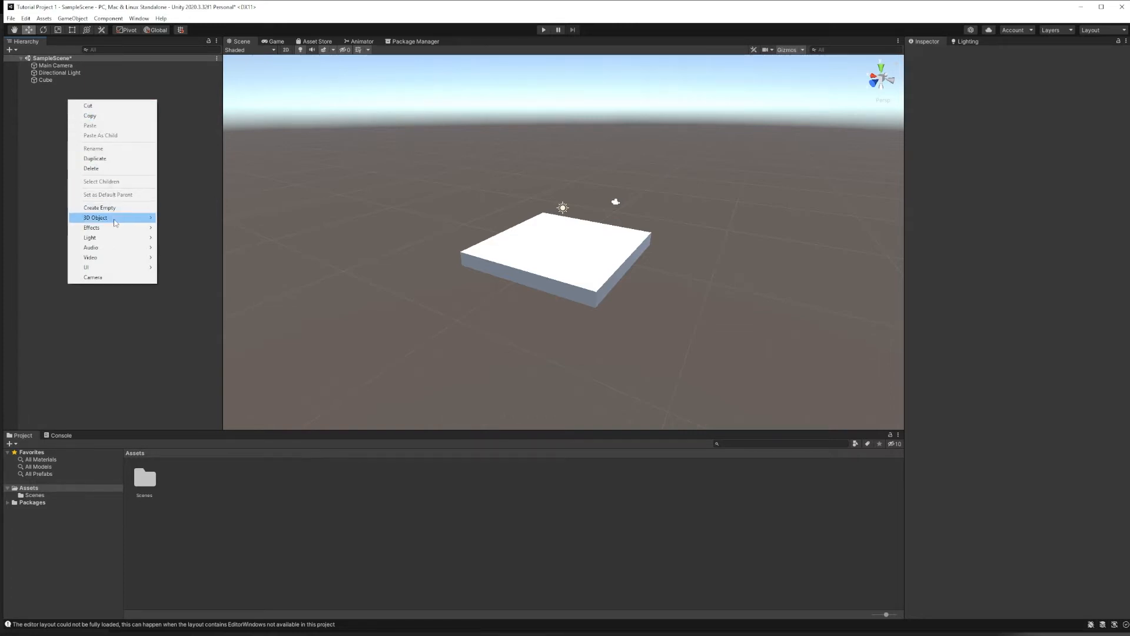
{"action": "mouse_move", "coordinate": [115, 218]}
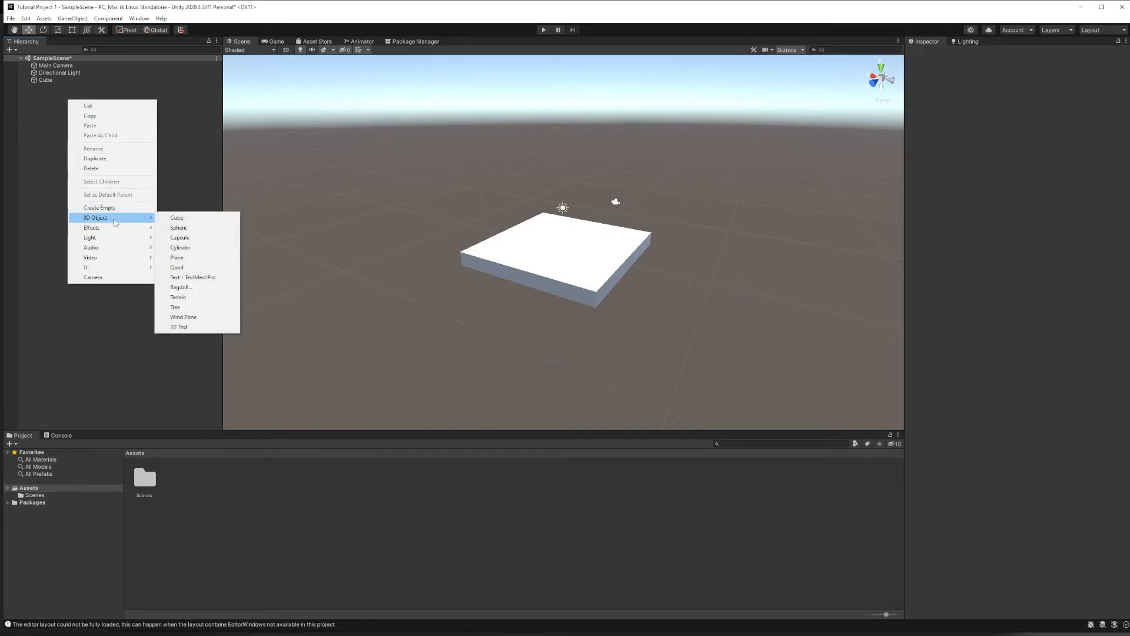
{"action": "left_click", "coordinate": [193, 297]}
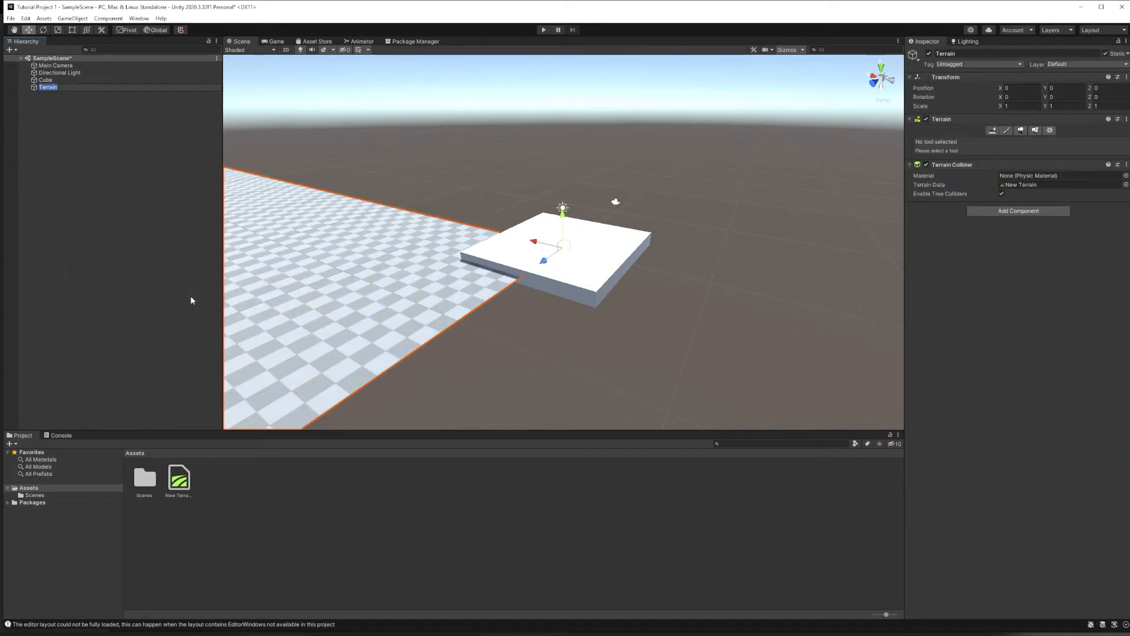
{"action": "right_click_drag", "start_coordinate": [735, 146], "coordinate": [563, 175]}
{"action": "scroll", "coordinate": [524, 169], "scroll_direction": "down", "scroll_amount": 15}
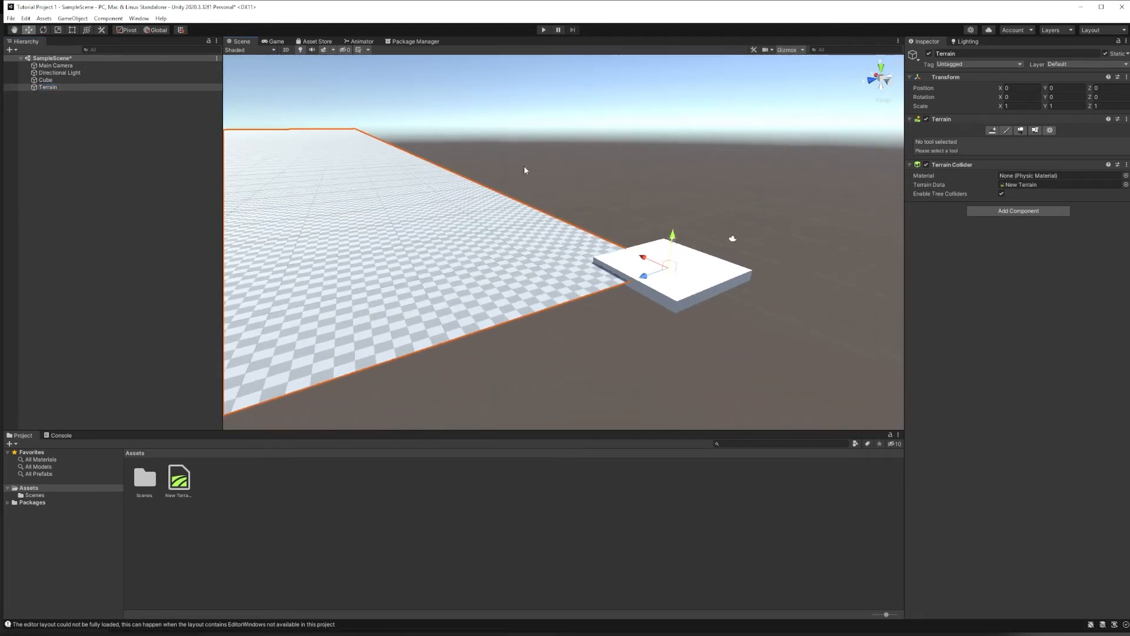
{"action": "middle_click_drag", "start_coordinate": [524, 168], "coordinate": [783, 215]}
{"action": "scroll", "coordinate": [482, 158], "scroll_direction": "down", "scroll_amount": 10}
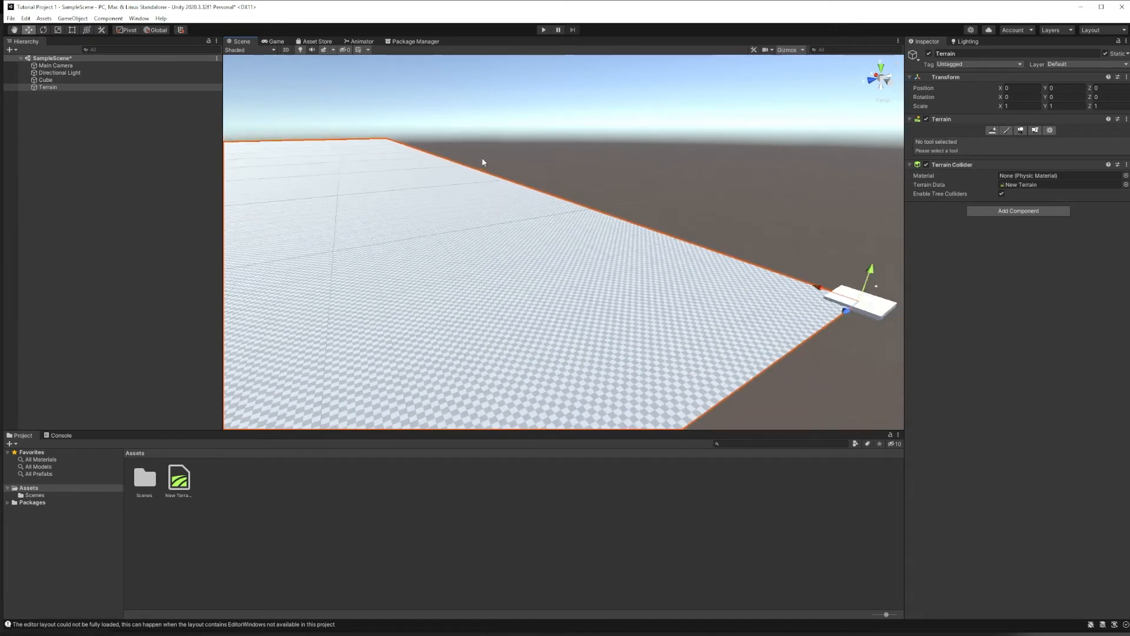
- Examine the terrain's size and its corner position relative to the cube from several angles and distances
{"action": "right_click_drag", "start_coordinate": [525, 176], "coordinate": [439, 143]}
{"action": "middle_click_drag", "start_coordinate": [439, 143], "coordinate": [570, 462]}
{"action": "right_click_drag", "start_coordinate": [512, 151], "coordinate": [712, 251]}
{"action": "scroll", "coordinate": [717, 250], "scroll_direction": "up", "scroll_amount": 5}
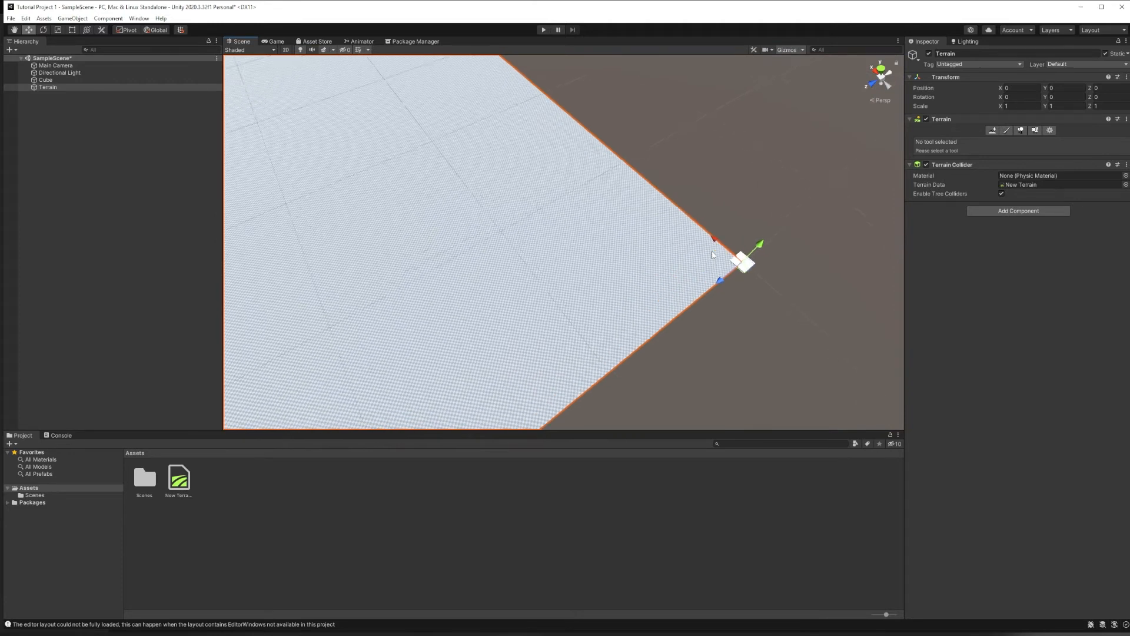
{"action": "middle_click_drag", "start_coordinate": [727, 242], "coordinate": [312, 172]}
{"action": "key", "text": "w"}
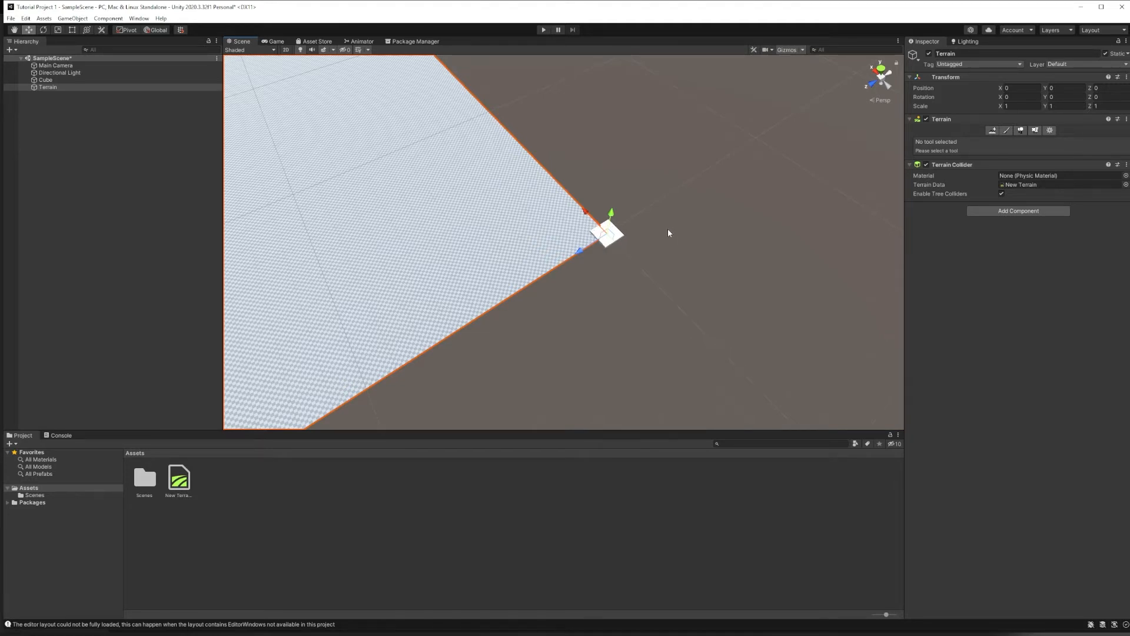
{"action": "scroll", "coordinate": [610, 277], "scroll_direction": "up", "scroll_amount": 3}
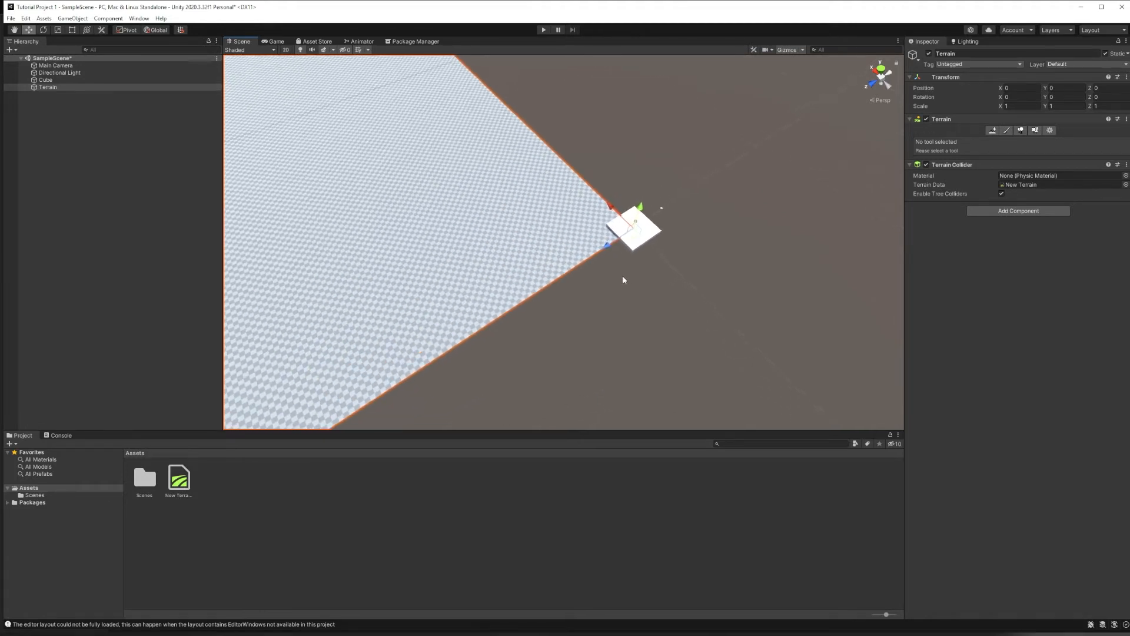
{"action": "left_click_drag", "start_coordinate": [669, 247], "coordinate": [606, 230], "text": "alt"}
{"action": "scroll", "coordinate": [606, 230], "scroll_direction": "down", "scroll_amount": 5}
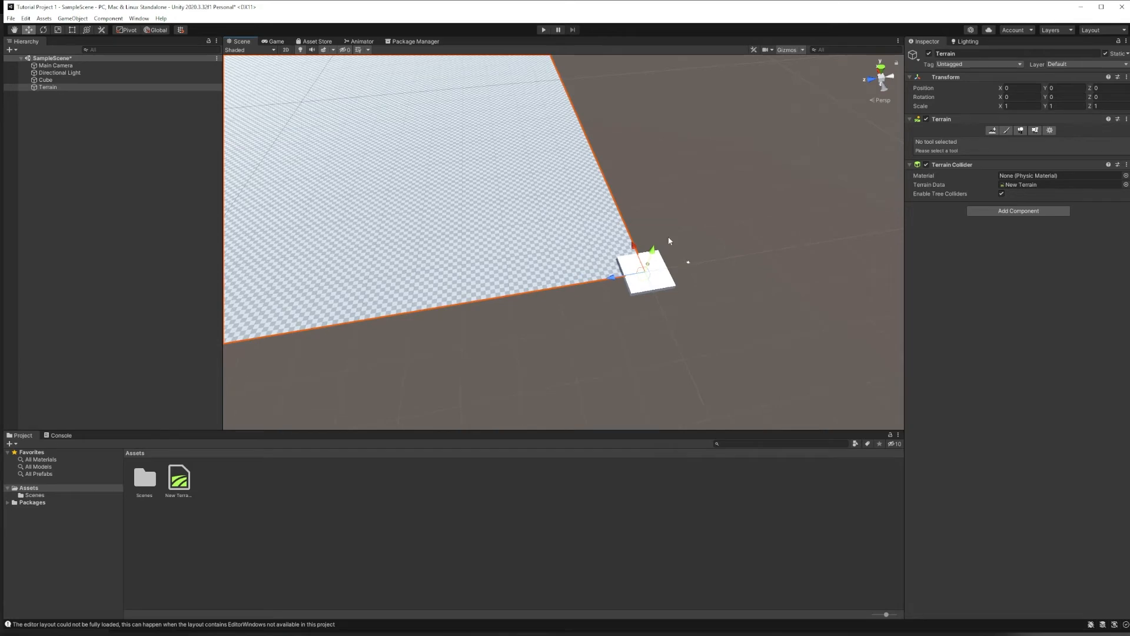
{"action": "left_click_drag", "start_coordinate": [638, 265], "coordinate": [604, 187], "text": "alt"}
{"action": "right_click_drag", "start_coordinate": [604, 188], "coordinate": [599, 186]}
{"action": "scroll", "coordinate": [600, 185], "scroll_direction": "down", "scroll_amount": 7}
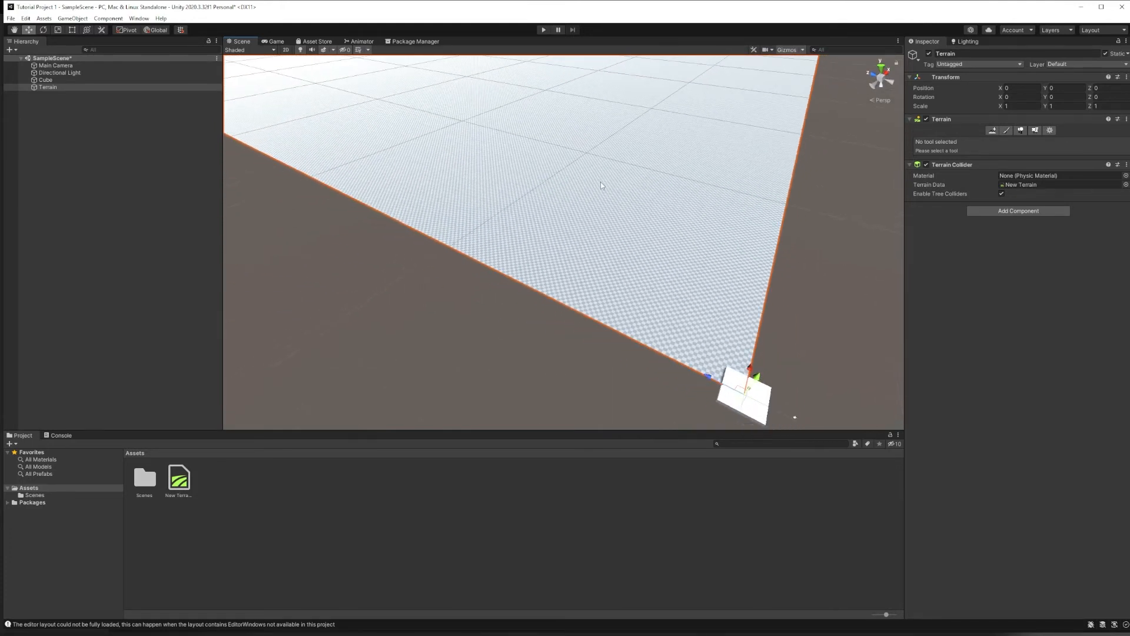
{"action": "scroll", "coordinate": [601, 182], "scroll_direction": "down", "scroll_amount": 10}
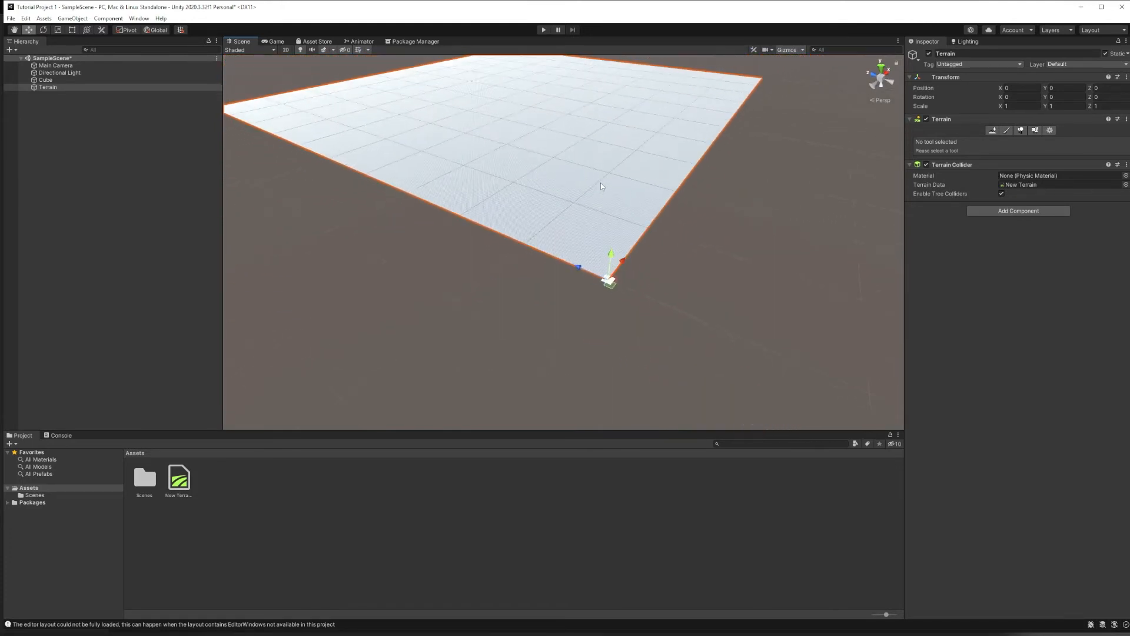
{"action": "scroll", "coordinate": [601, 183], "scroll_direction": "down", "scroll_amount": 5}
{"action": "scroll", "coordinate": [601, 183], "scroll_direction": "up", "scroll_amount": 5}
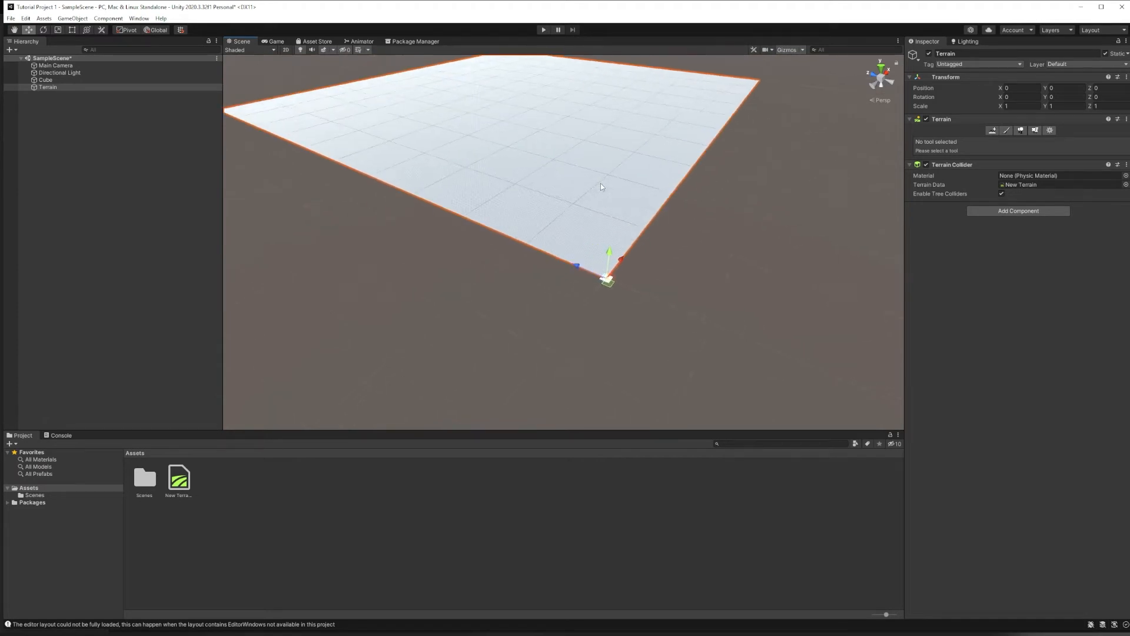
{"action": "scroll", "coordinate": [601, 183], "scroll_direction": "up", "scroll_amount": 8}
{"action": "mouse_move", "coordinate": [510, 269]}
{"action": "left_mouse_down", "text": "alt"}
{"action": "mouse_move", "coordinate": [641, 240]}
{"action": "mouse_move", "coordinate": [753, 245]}
{"action": "left_mouse_up", "text": "alt"}
{"action": "left_click_drag", "start_coordinate": [618, 262], "coordinate": [853, 15], "text": "alt"}
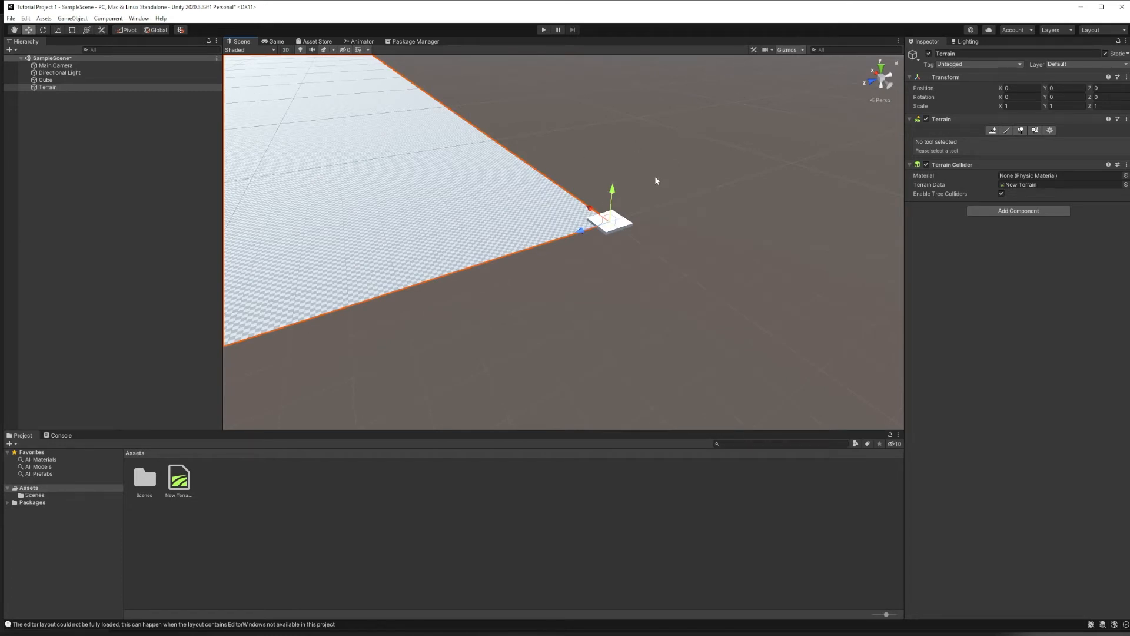
{"action": "right_click_drag", "start_coordinate": [668, 196], "coordinate": [561, 171]}
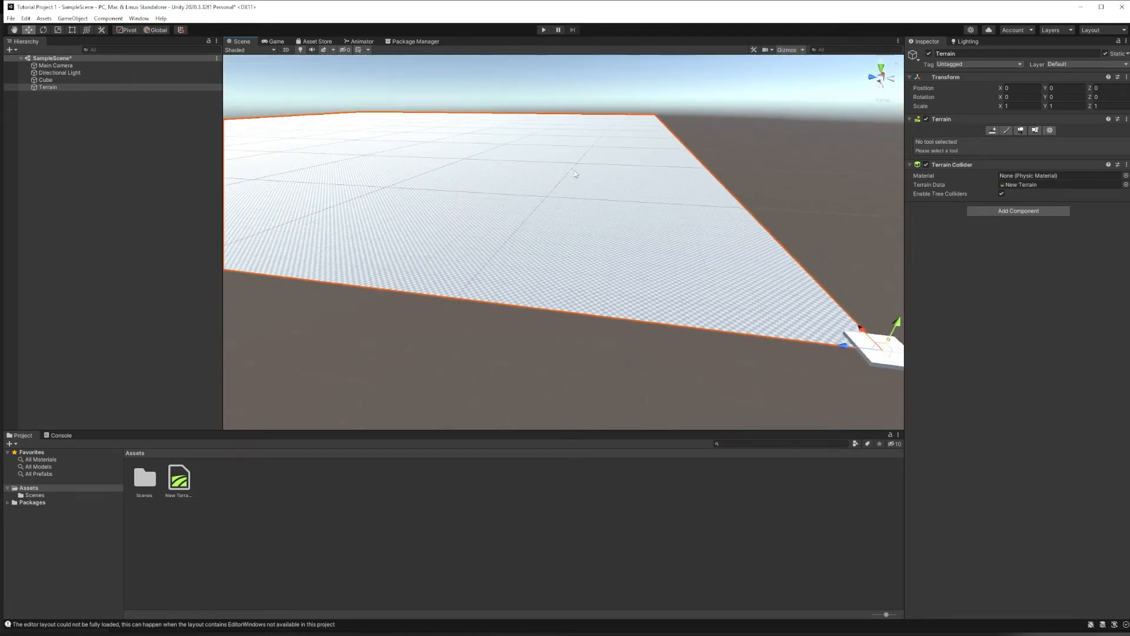
{"action": "right_click_drag", "start_coordinate": [824, 156], "coordinate": [914, 159]}
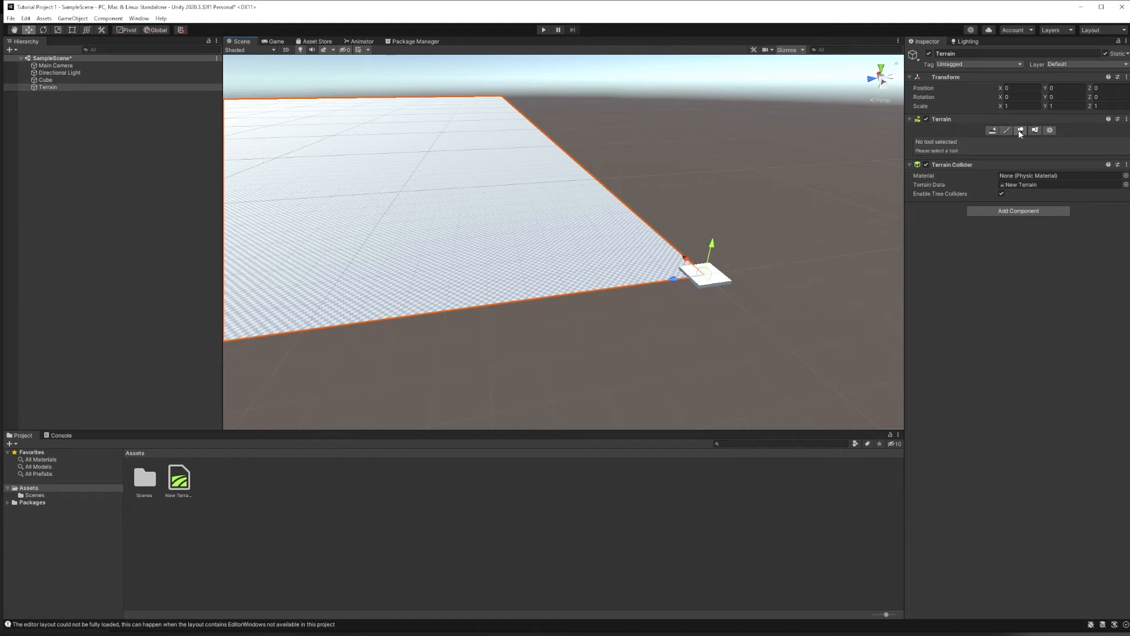
- Set the terrain's width and length to 100 each in its mesh resolution settings
{"action": "left_click", "coordinate": [1051, 130]}
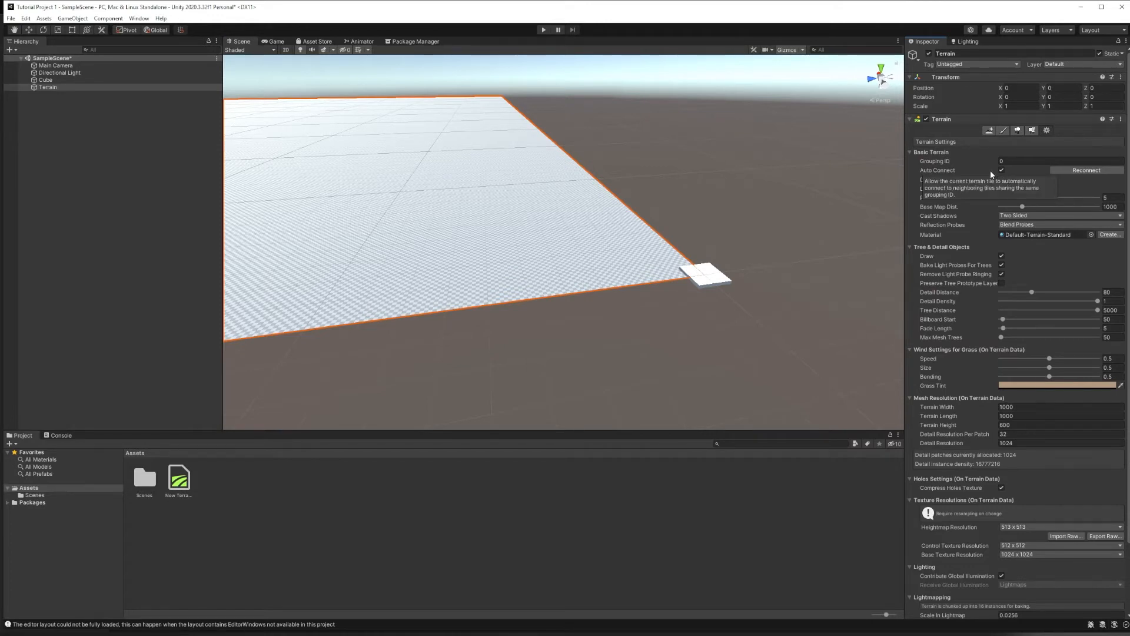
{"action": "scroll", "coordinate": [1015, 329], "scroll_direction": "down", "scroll_amount": 5}
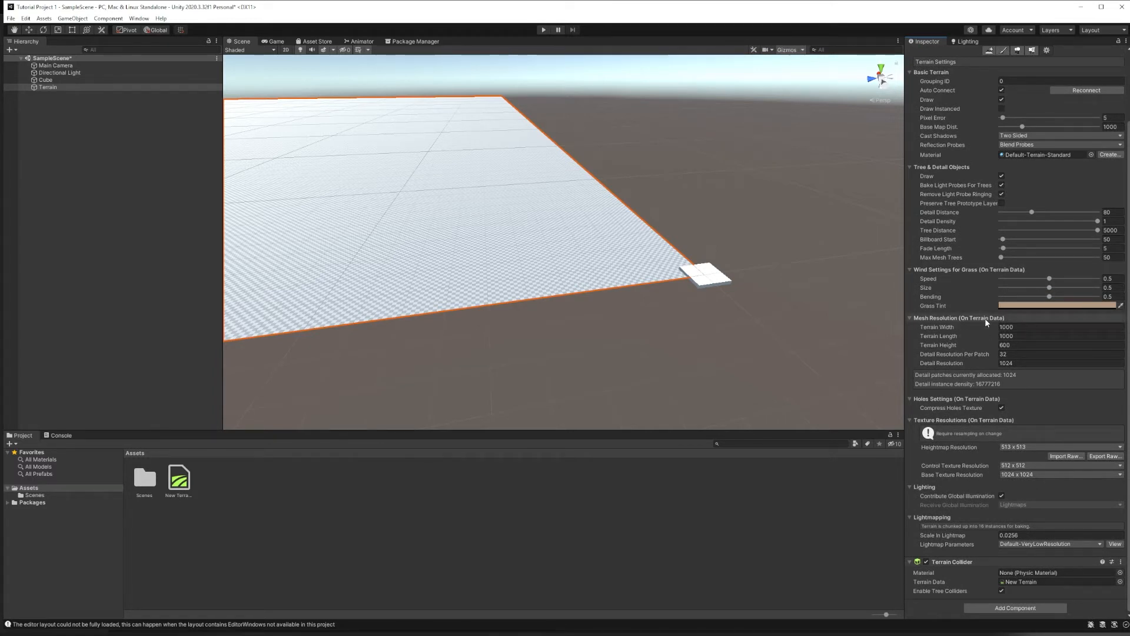
{"action": "left_click", "coordinate": [1011, 327]}
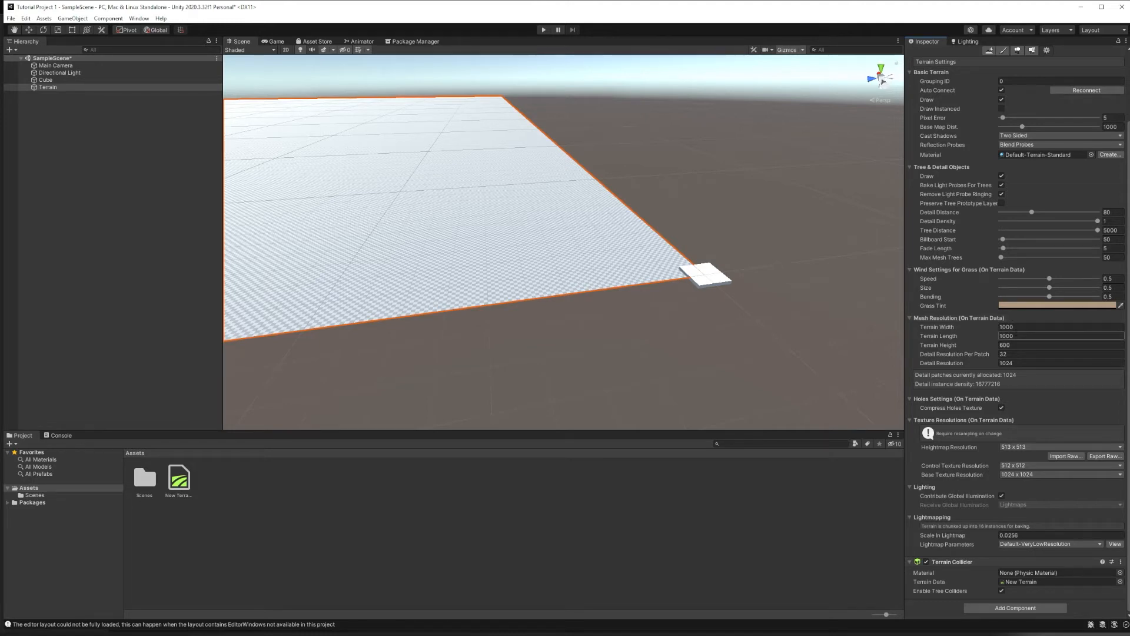
{"action": "left_click", "coordinate": [1011, 326]}
{"action": "type", "text": "0000"}
{"action": "type", "text": "10"}
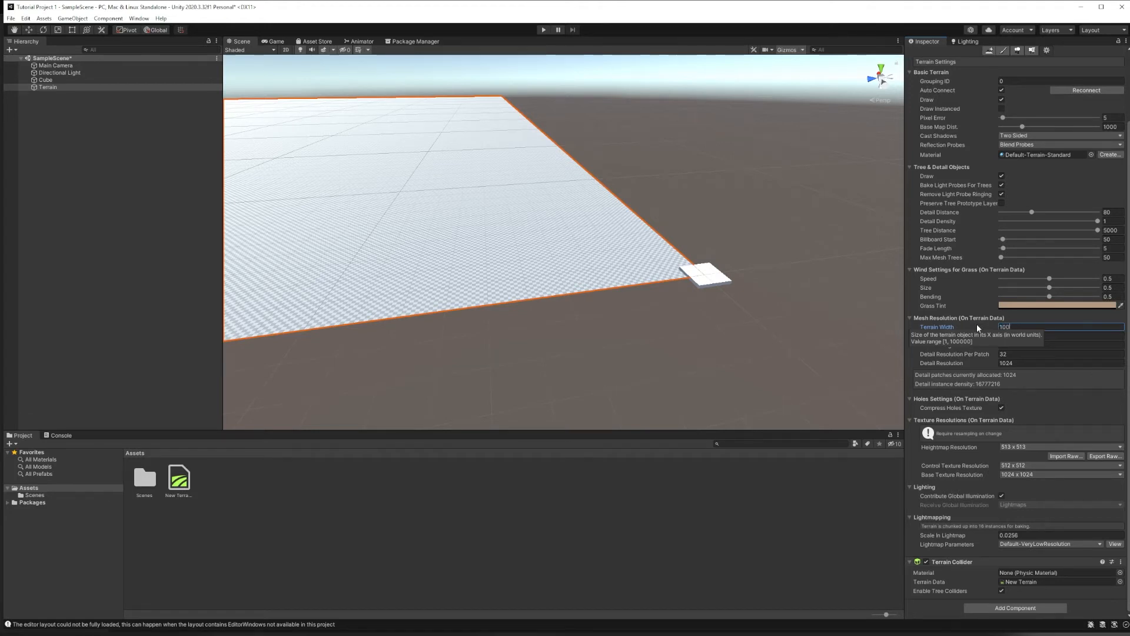
{"action": "key", "text": "Tab"}
{"action": "type", "text": "100"}
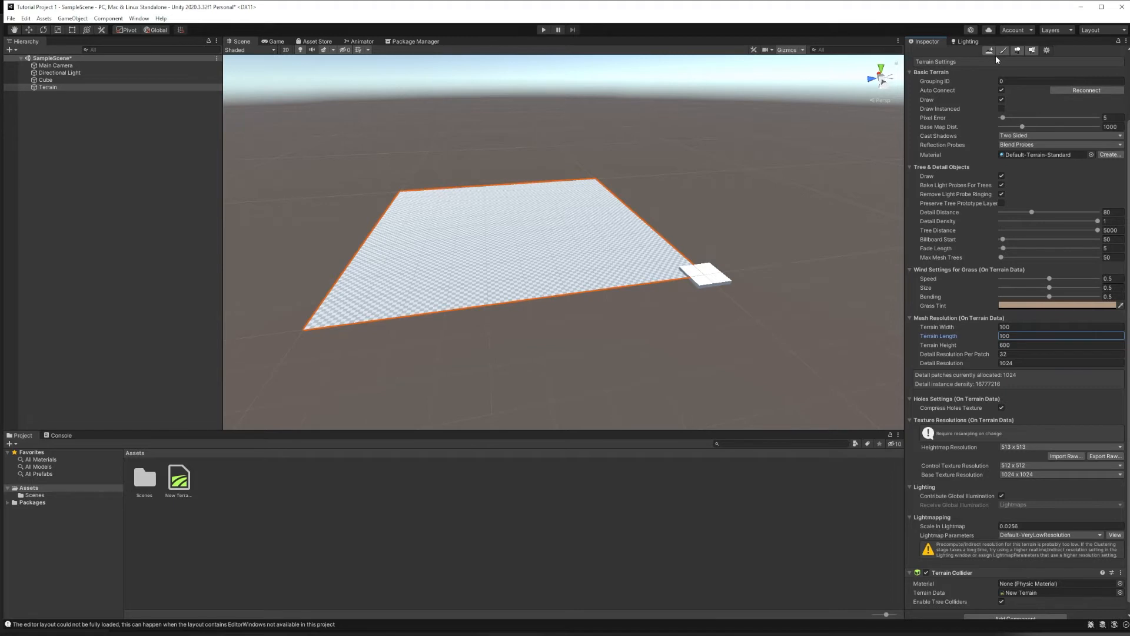
- Position the terrain at X -50 and Z -50 to centre it under the cube
{"action": "scroll", "coordinate": [1004, 59], "scroll_direction": "up", "scroll_amount": 3}
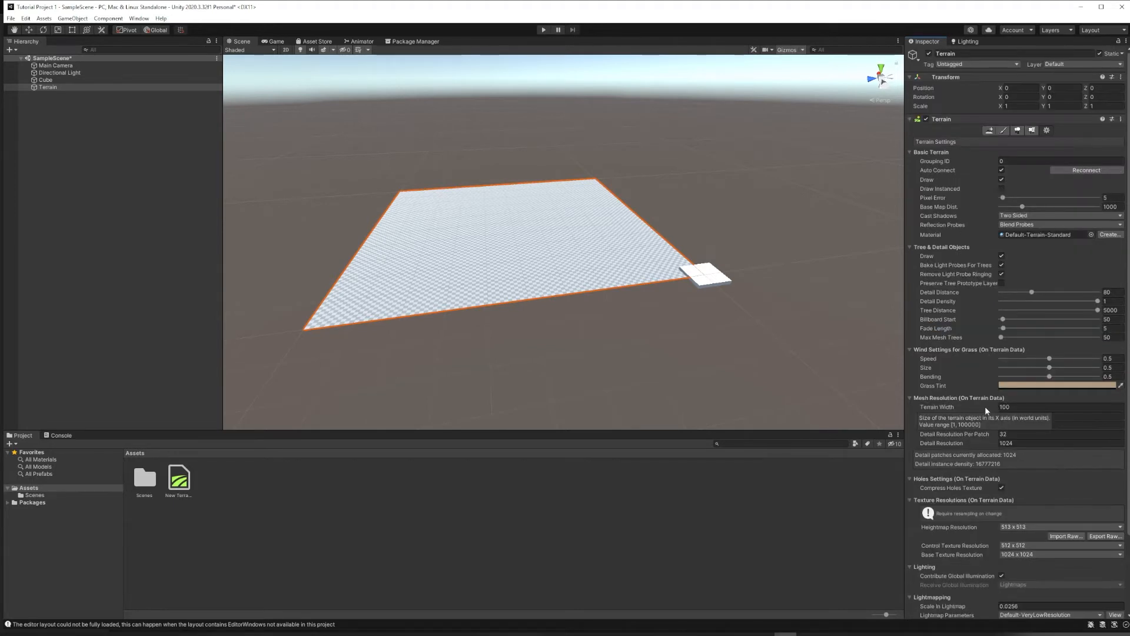
{"action": "left_click", "coordinate": [1021, 97]}
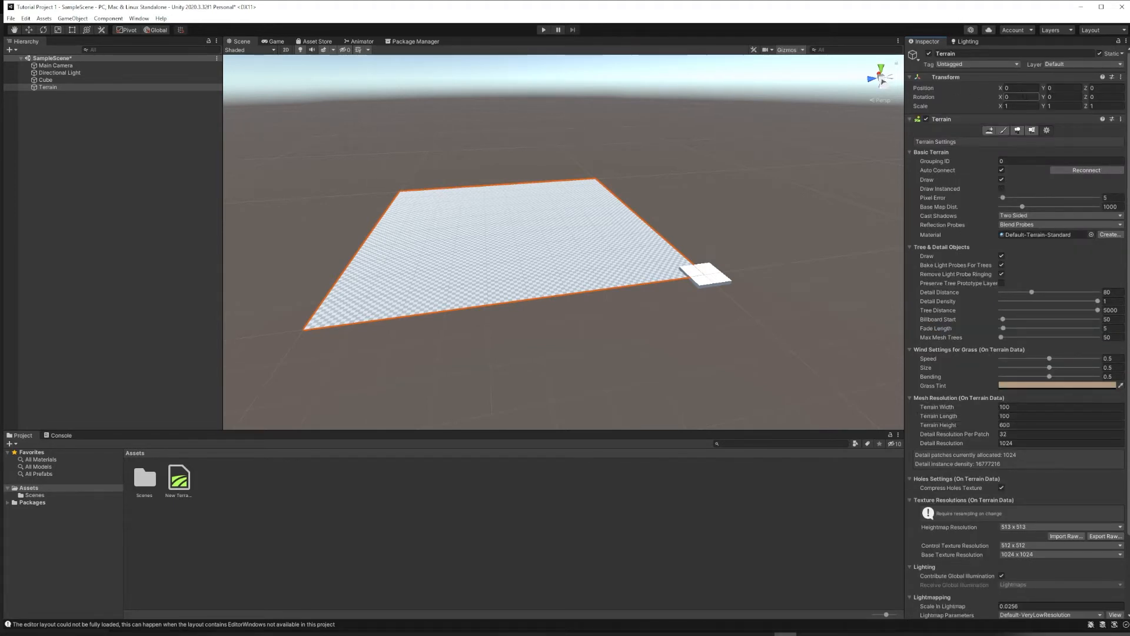
{"action": "left_click", "coordinate": [1014, 88]}
{"action": "type", "text": "50"}
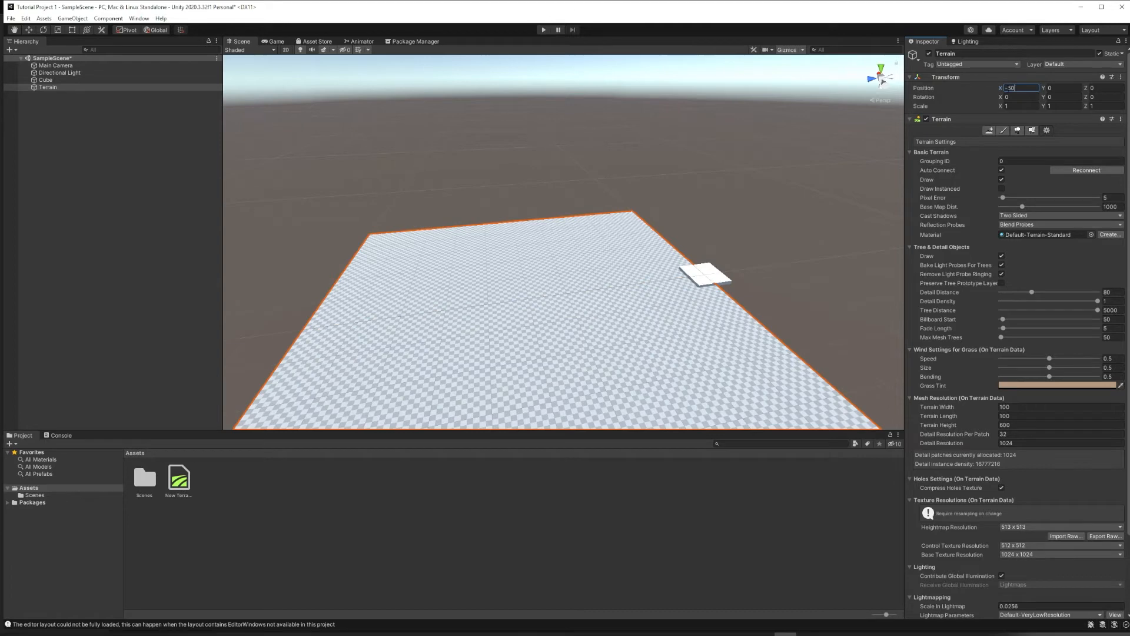
{"action": "key", "text": "Tab"}
{"action": "key", "text": "Tab"}
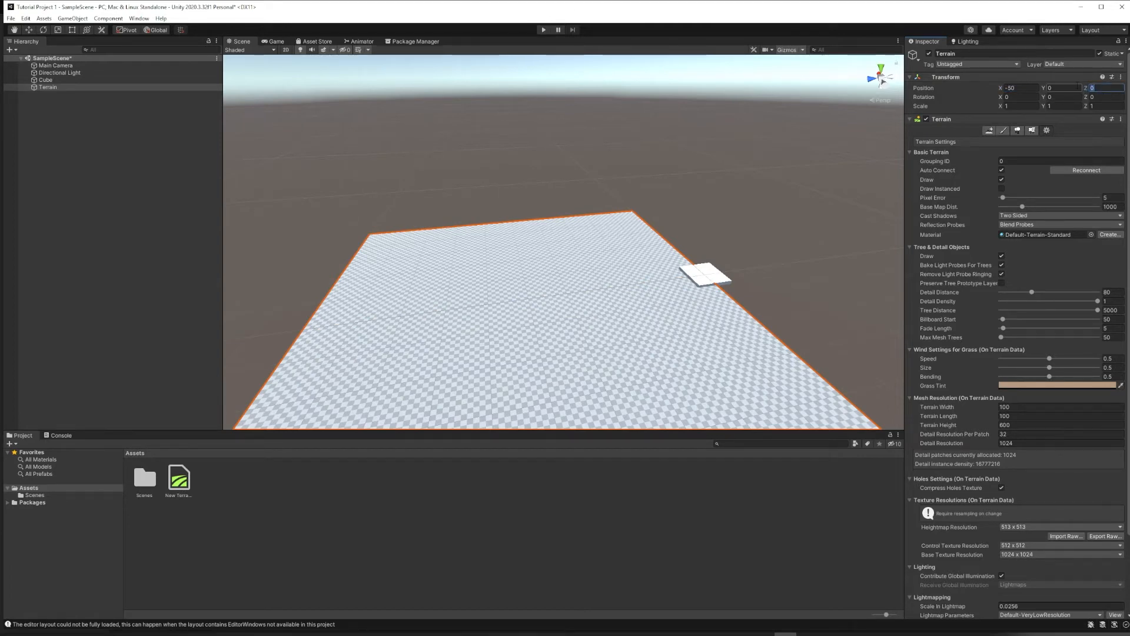
{"action": "type", "text": "-50"}
{"action": "middle_click_drag", "start_coordinate": [822, 284], "coordinate": [651, 286]}
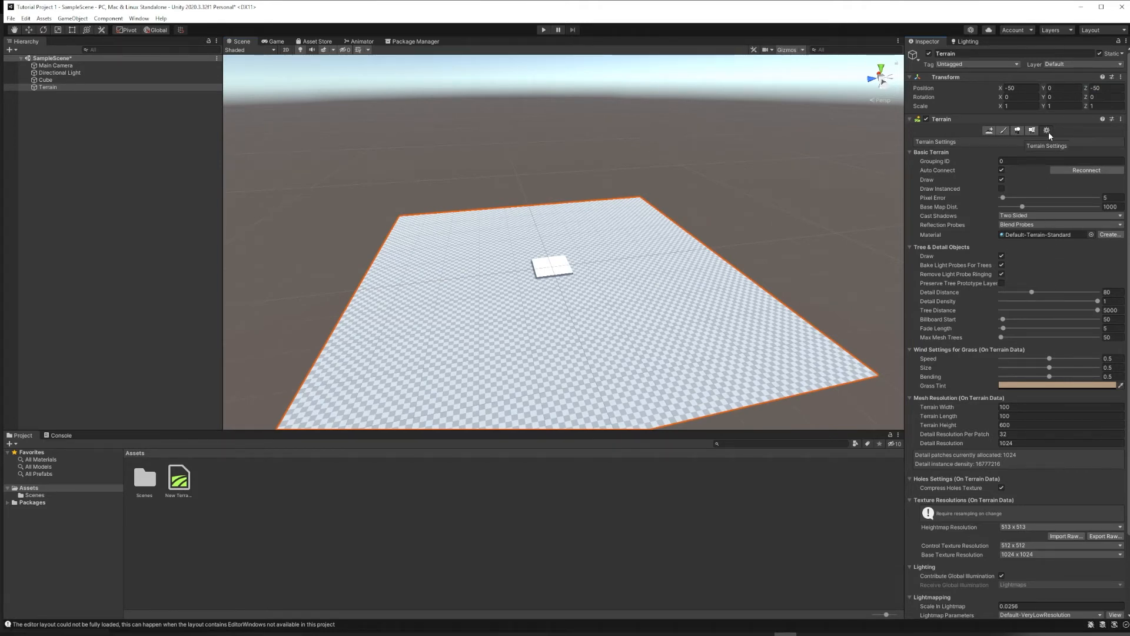
- Set up the Raise or Lower Terrain tool with the second, soft round brush and a brush size of 24
{"action": "left_click", "coordinate": [1004, 131]}
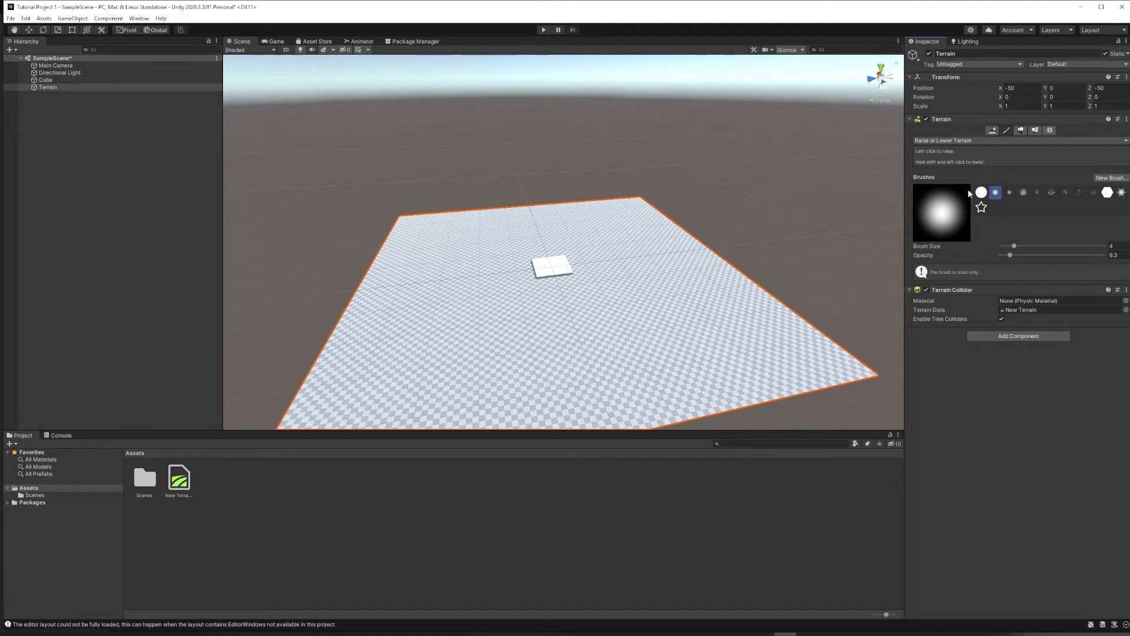
{"action": "left_click", "coordinate": [1008, 194]}
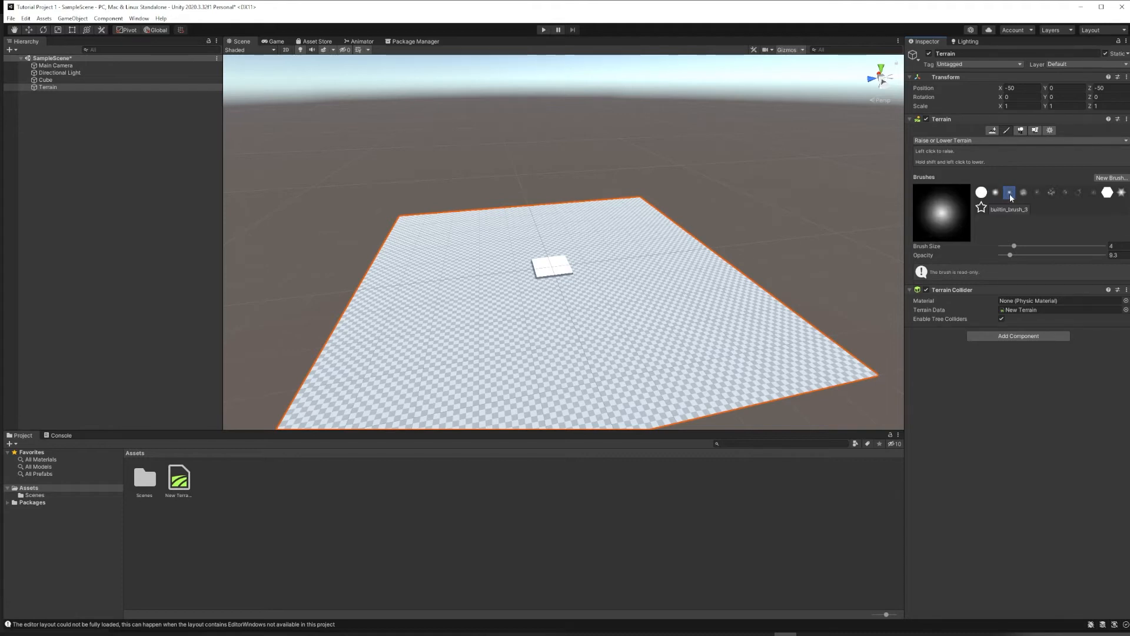
{"action": "left_click", "coordinate": [1023, 194]}
{"action": "left_click", "coordinate": [1006, 194]}
{"action": "left_click", "coordinate": [996, 193]}
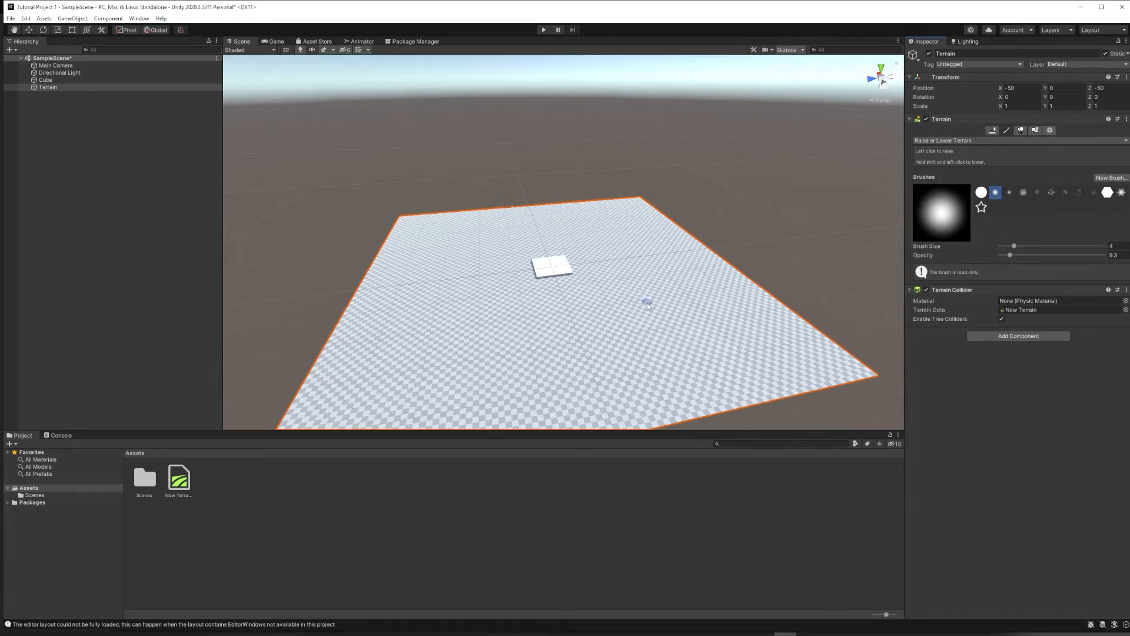
{"action": "left_click_drag", "start_coordinate": [1014, 246], "coordinate": [1076, 248]}
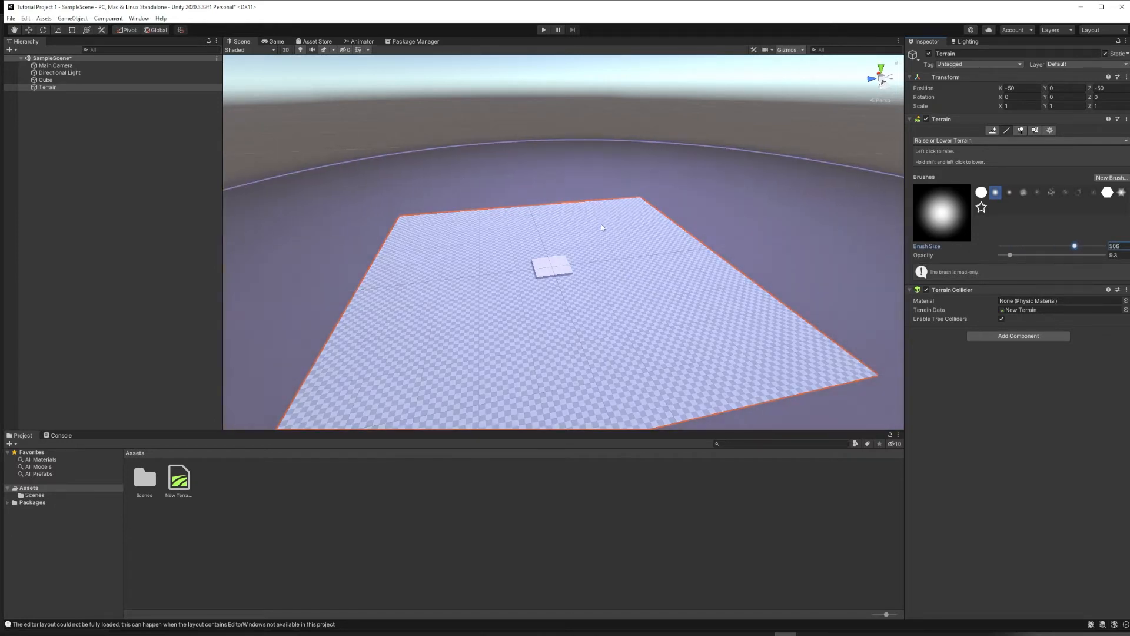
{"action": "left_click_drag", "start_coordinate": [1076, 247], "coordinate": [1029, 246]}
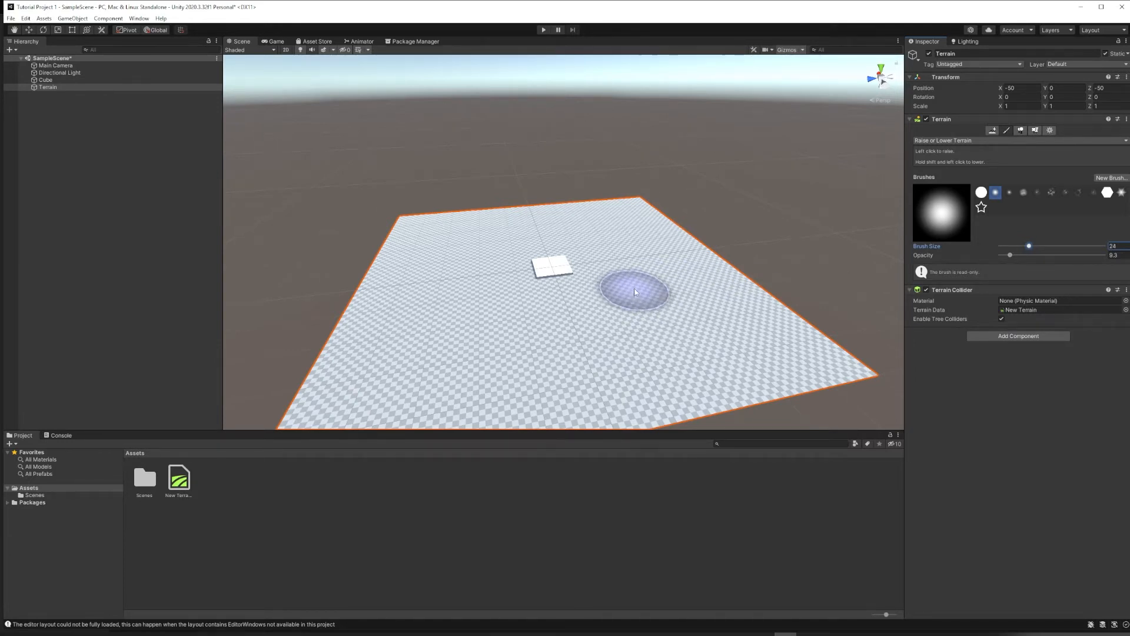
- Try raising a tall peak beside the cube with the size 24 brush, and undo it
{"action": "left_click", "coordinate": [649, 287]}
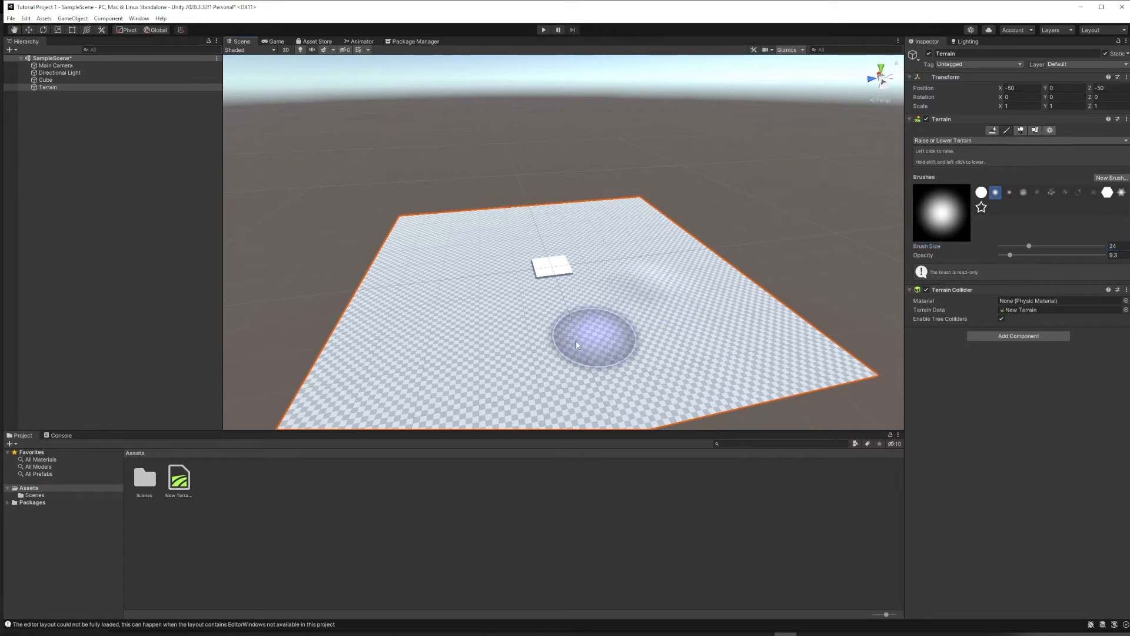
{"action": "left_click_drag", "start_coordinate": [648, 288], "coordinate": [648, 244]}
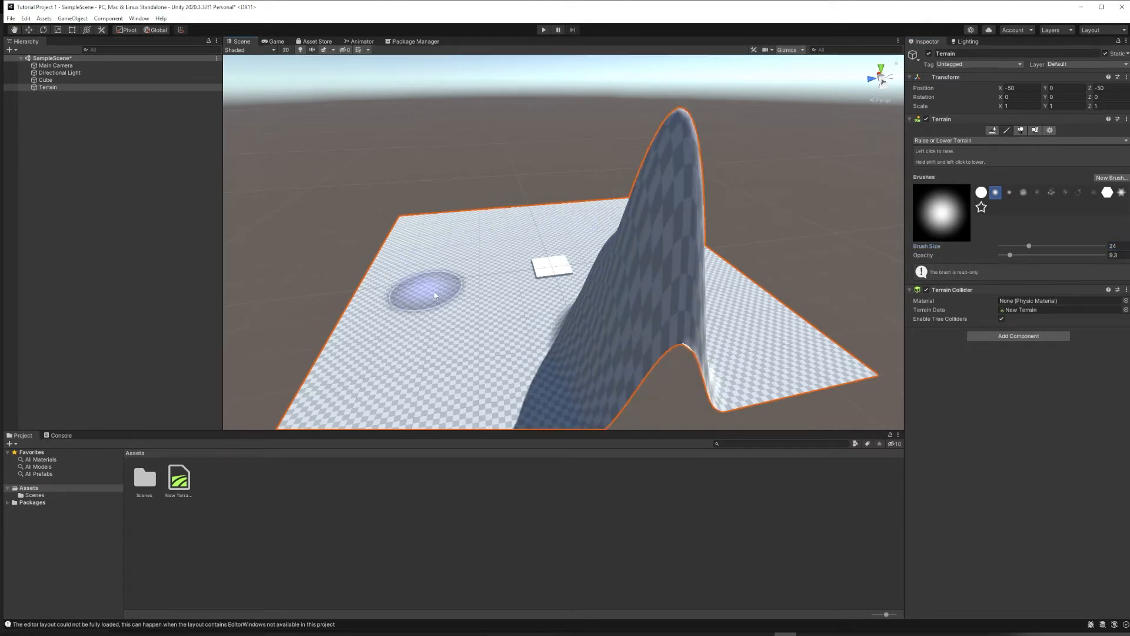
{"action": "key", "text": "ctrl+z"}
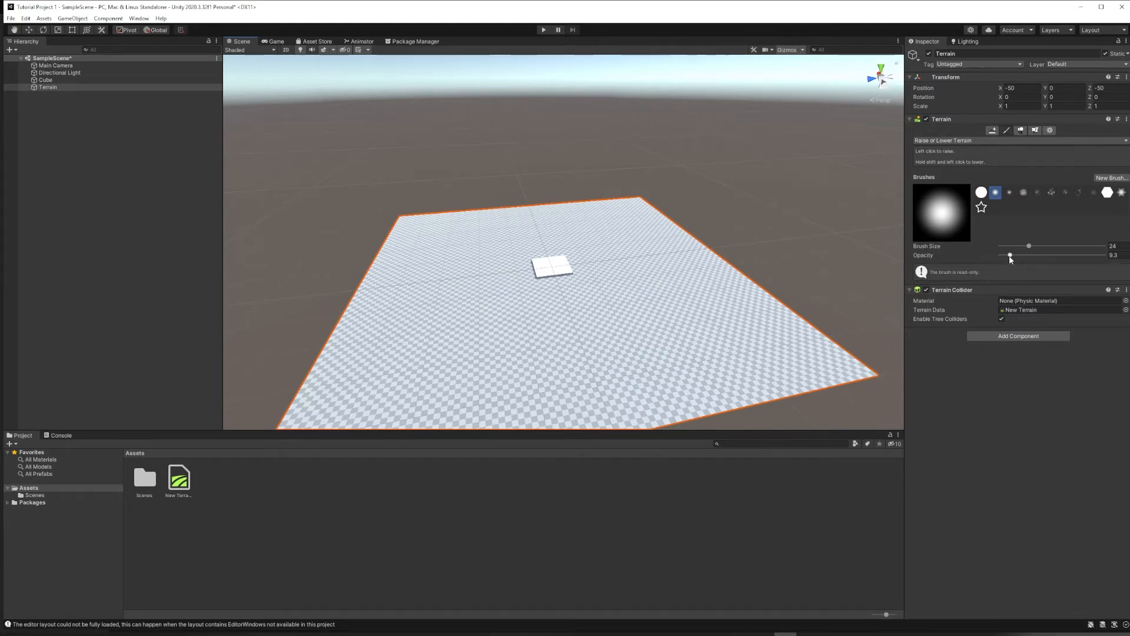
- Test the brush at opacity 50.1 and about 95 by raising bumps beside the cube, undoing each one
{"action": "left_click_drag", "start_coordinate": [1011, 256], "coordinate": [1051, 256]}
{"action": "left_click", "coordinate": [674, 269]}
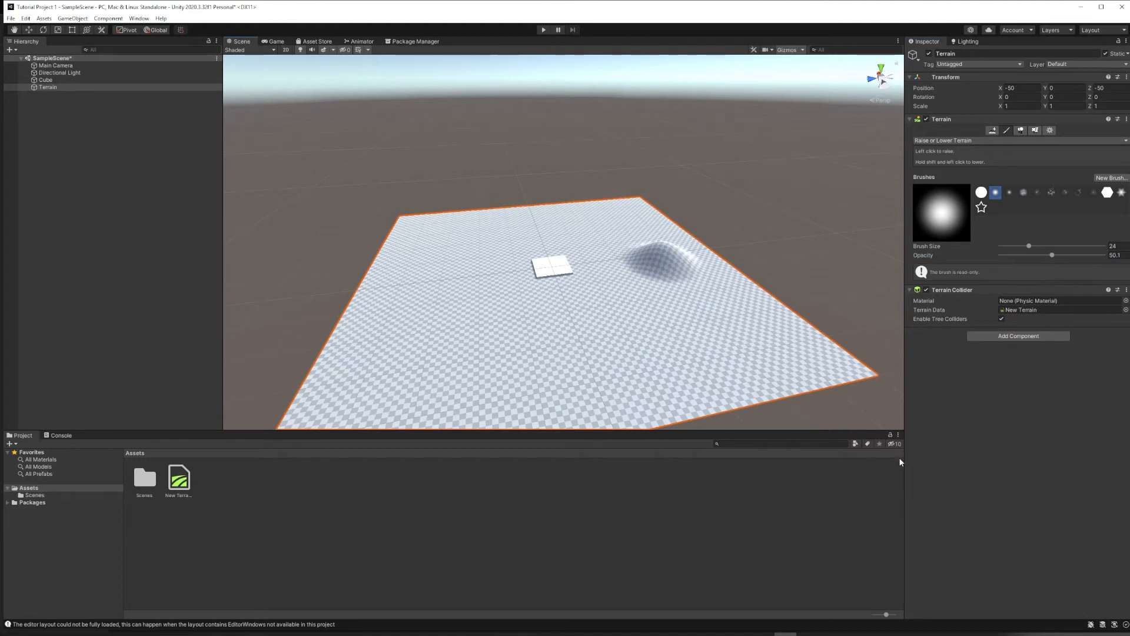
{"action": "key", "text": "ctrl+z"}
{"action": "left_click_drag", "start_coordinate": [1054, 256], "coordinate": [1099, 256]}
{"action": "left_click", "coordinate": [658, 266]}
{"action": "left_click", "coordinate": [721, 329]}
{"action": "key", "text": "ctrl+z"}
{"action": "key", "text": "ctrl+z"}
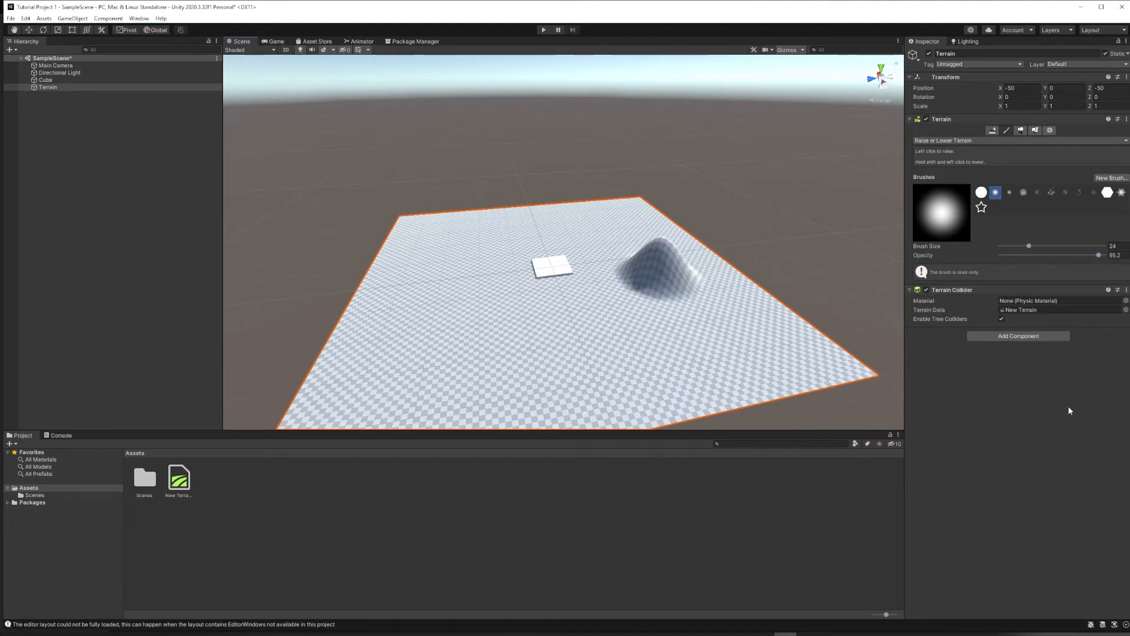
- Set the brush opacity to 4 and sculpt a ring of hills and a tall peak around the cube
{"action": "mouse_move", "coordinate": [1098, 256]}
{"action": "left_mouse_down"}
{"action": "mouse_move", "coordinate": [972, 267]}
{"action": "mouse_move", "coordinate": [1004, 259]}
{"action": "left_mouse_up"}
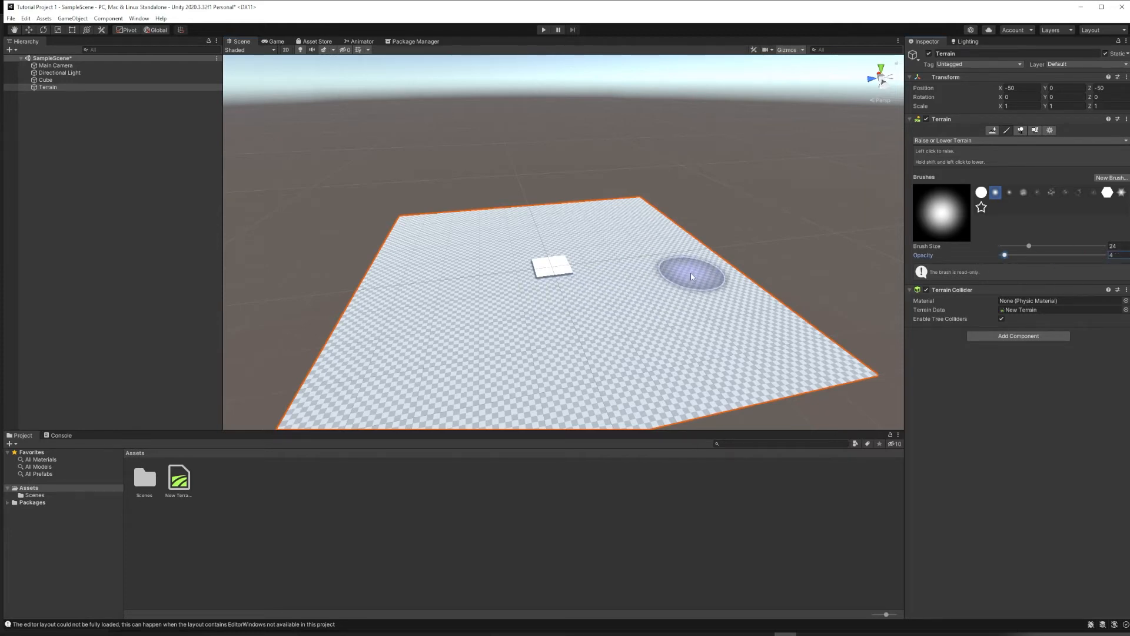
{"action": "mouse_move", "coordinate": [679, 268]}
{"action": "left_mouse_down"}
{"action": "mouse_move", "coordinate": [670, 273]}
{"action": "mouse_move", "coordinate": [645, 241]}
{"action": "mouse_move", "coordinate": [547, 207]}
{"action": "mouse_move", "coordinate": [438, 297]}
{"action": "mouse_move", "coordinate": [612, 332]}
{"action": "mouse_move", "coordinate": [744, 320]}
{"action": "mouse_move", "coordinate": [462, 296]}
{"action": "mouse_move", "coordinate": [510, 289]}
{"action": "mouse_move", "coordinate": [487, 275]}
{"action": "mouse_move", "coordinate": [464, 292]}
{"action": "mouse_move", "coordinate": [488, 284]}
{"action": "left_mouse_up"}
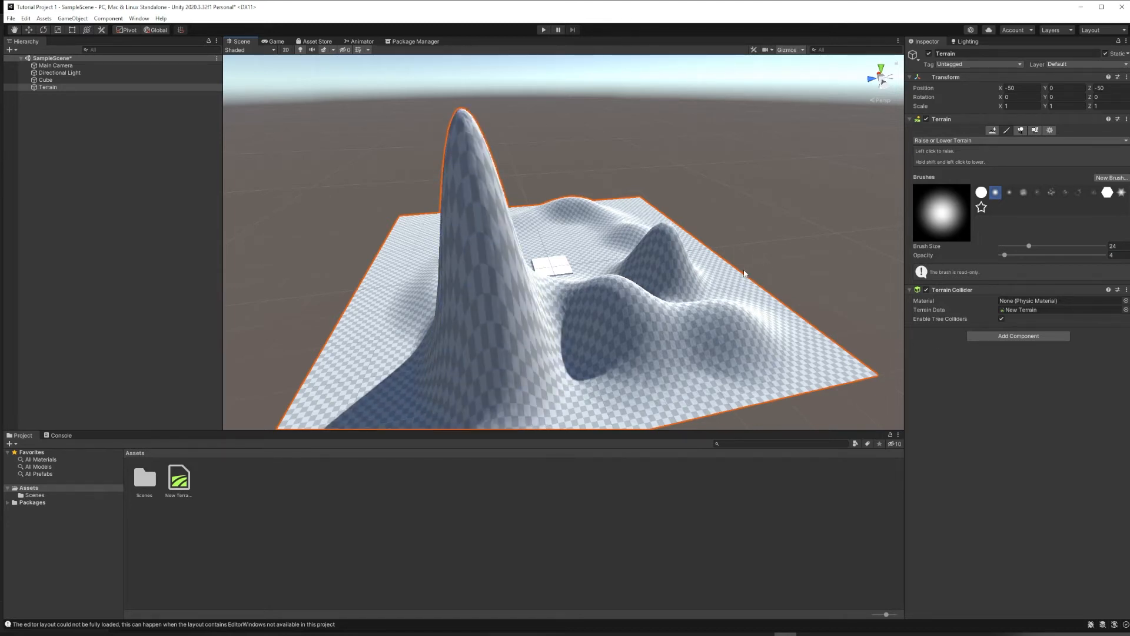
- Lower the raised terrain near the cube, carving down the inner side of the surrounding ridge
{"action": "middle_click_drag", "start_coordinate": [542, 270], "coordinate": [813, 324]}
{"action": "right_click_drag", "start_coordinate": [645, 271], "coordinate": [810, 268]}
{"action": "middle_click_drag", "start_coordinate": [507, 248], "coordinate": [873, 259]}
{"action": "middle_click_drag", "start_coordinate": [593, 260], "coordinate": [699, 249]}
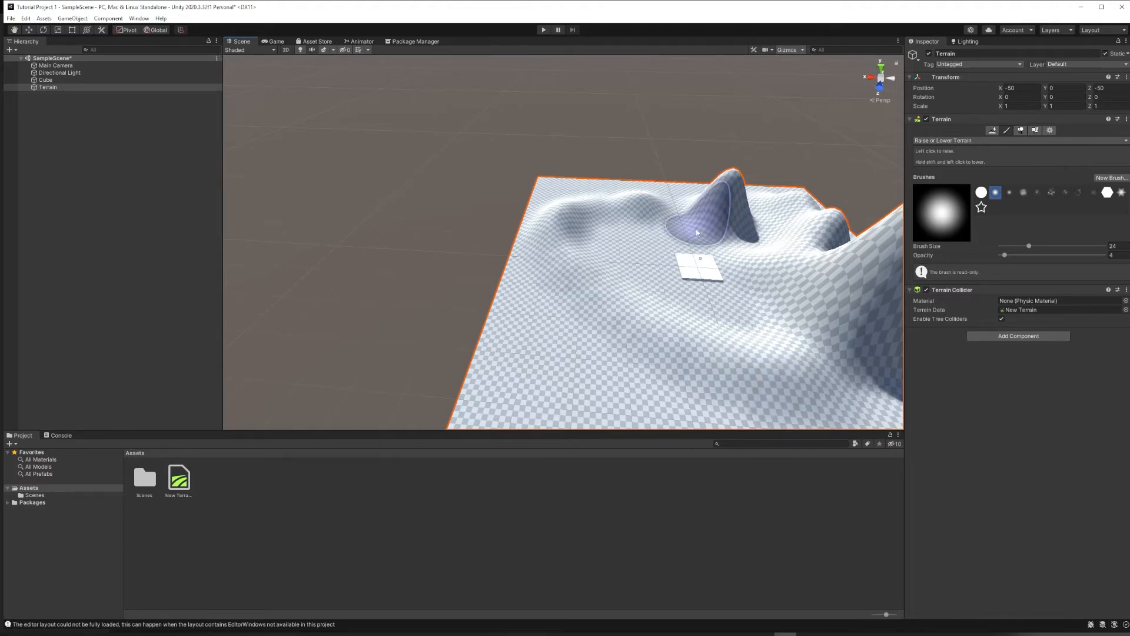
{"action": "middle_click_drag", "start_coordinate": [748, 250], "coordinate": [736, 258]}
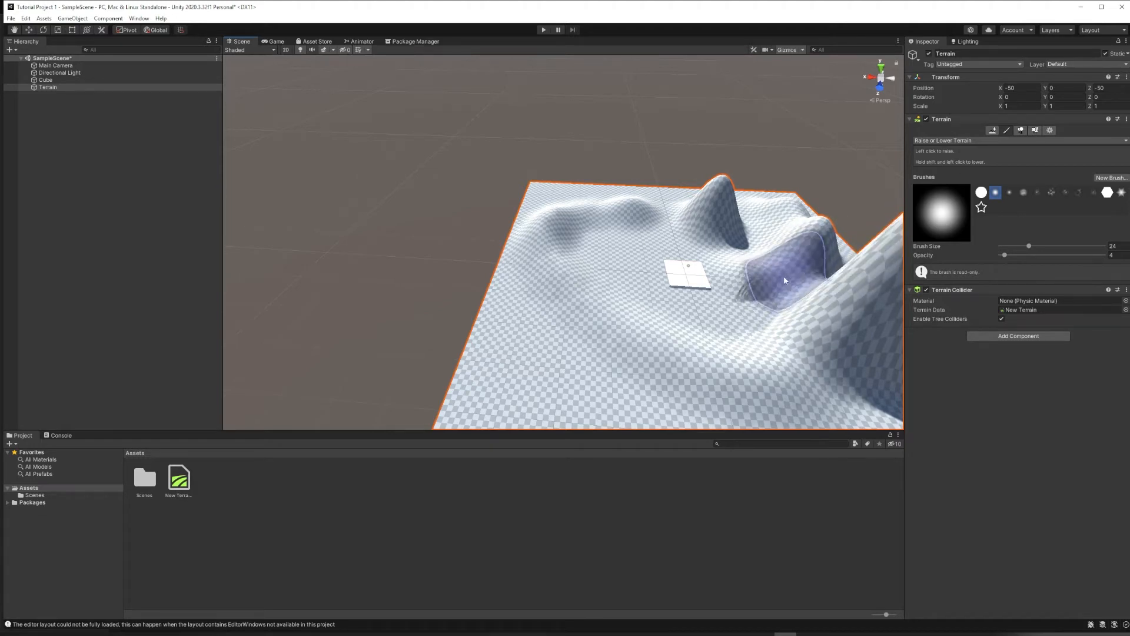
{"action": "mouse_move", "coordinate": [598, 279]}
{"action": "left_mouse_down", "text": "shift"}
{"action": "mouse_move", "coordinate": [639, 322]}
{"action": "mouse_move", "coordinate": [580, 334]}
{"action": "left_mouse_up", "text": "shift"}
{"action": "mouse_move", "coordinate": [580, 333]}
{"action": "middle_mouse_down"}
{"action": "mouse_move", "coordinate": [550, 219]}
{"action": "mouse_move", "coordinate": [462, 277]}
{"action": "middle_mouse_up"}
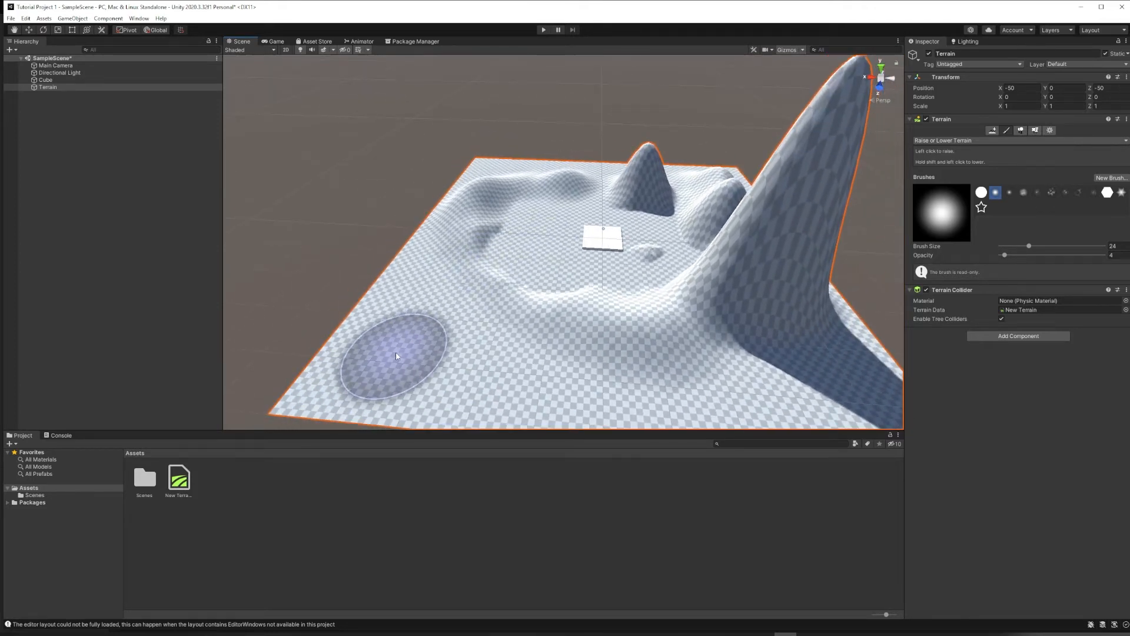
- Lower the near section of the ridge around the cube down to flat ground
{"action": "mouse_move", "coordinate": [491, 300]}
{"action": "left_mouse_down", "text": "shift"}
{"action": "mouse_move", "coordinate": [475, 227]}
{"action": "mouse_move", "coordinate": [542, 260]}
{"action": "mouse_move", "coordinate": [581, 328]}
{"action": "left_mouse_up", "text": "shift"}
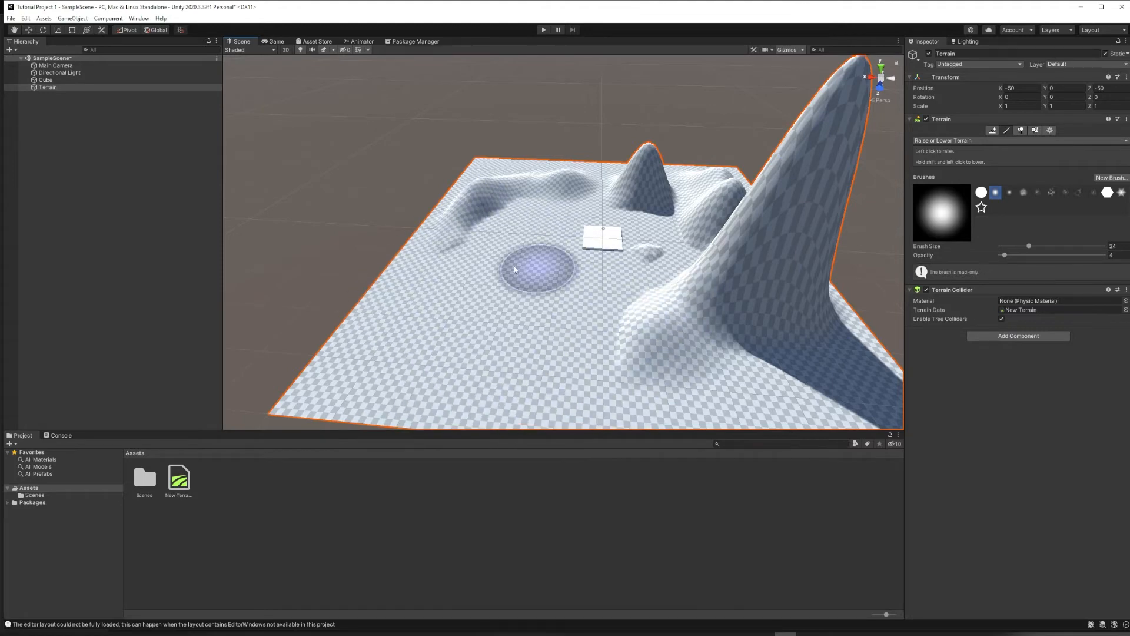
{"action": "middle_click_drag", "start_coordinate": [543, 340], "coordinate": [603, 267]}
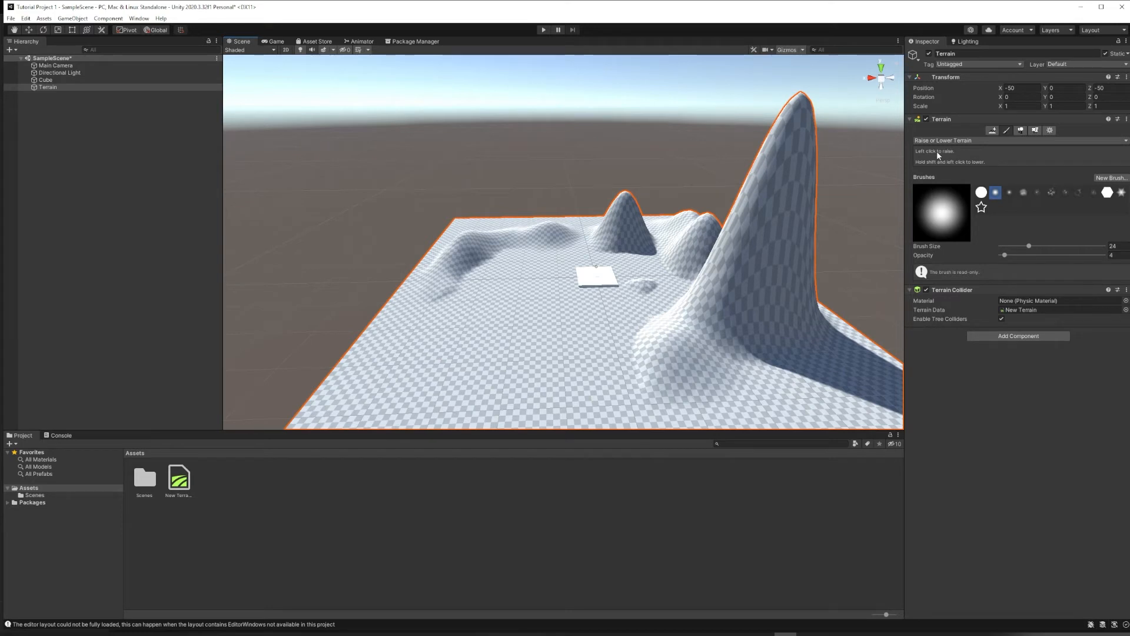
- Flatten the entire terrain to a world height of 20 with the Set Height tool
{"action": "left_click", "coordinate": [985, 141]}
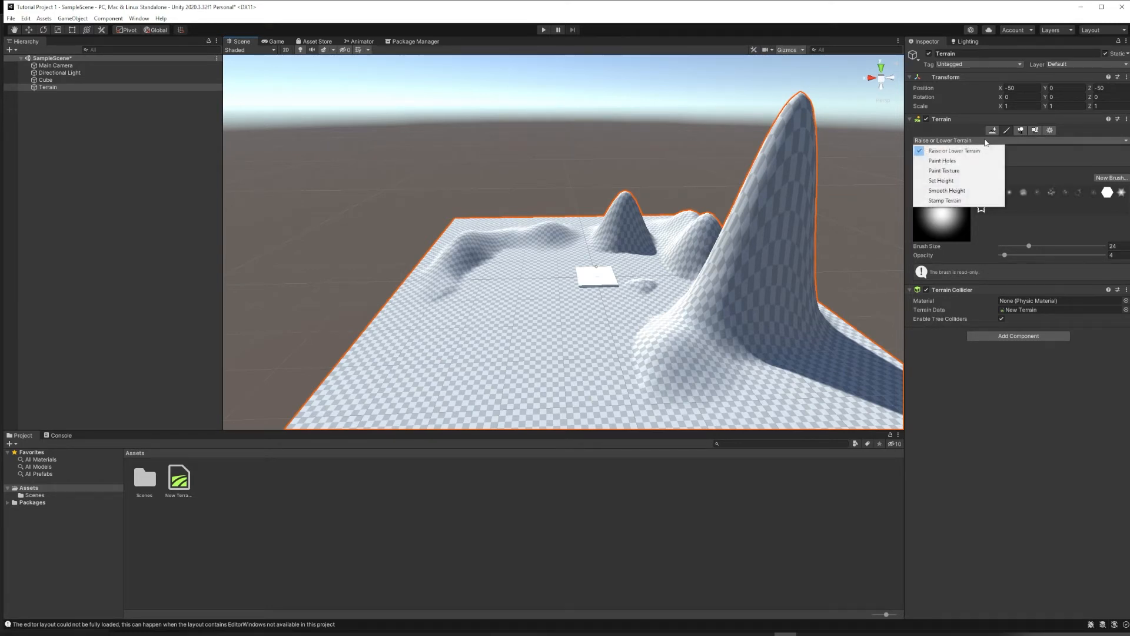
{"action": "left_click", "coordinate": [972, 183]}
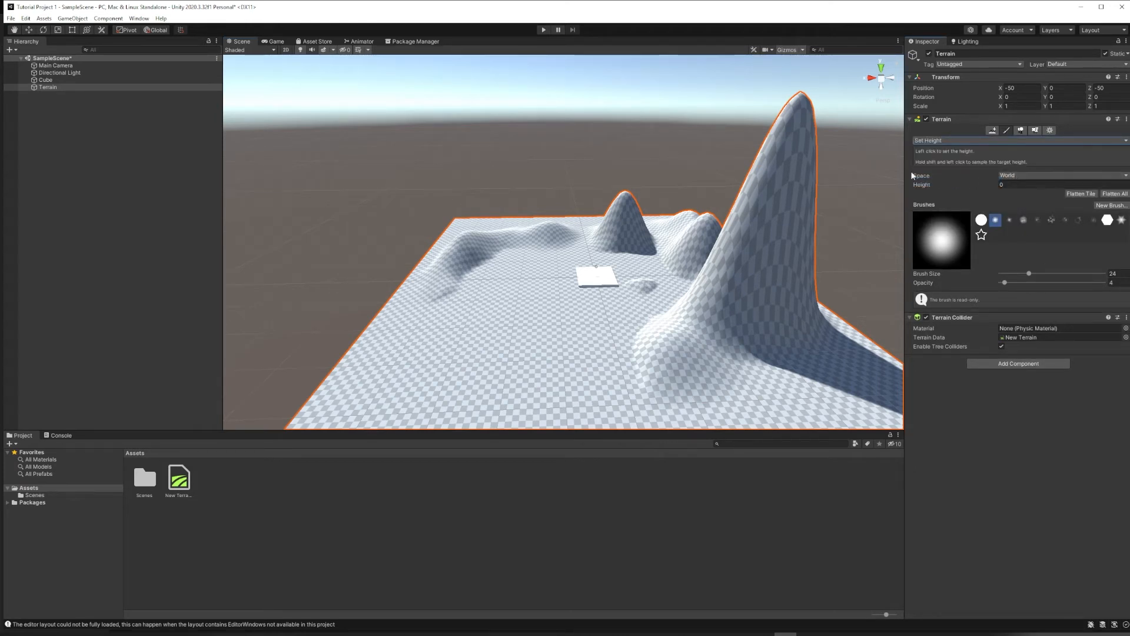
{"action": "left_click", "coordinate": [988, 186]}
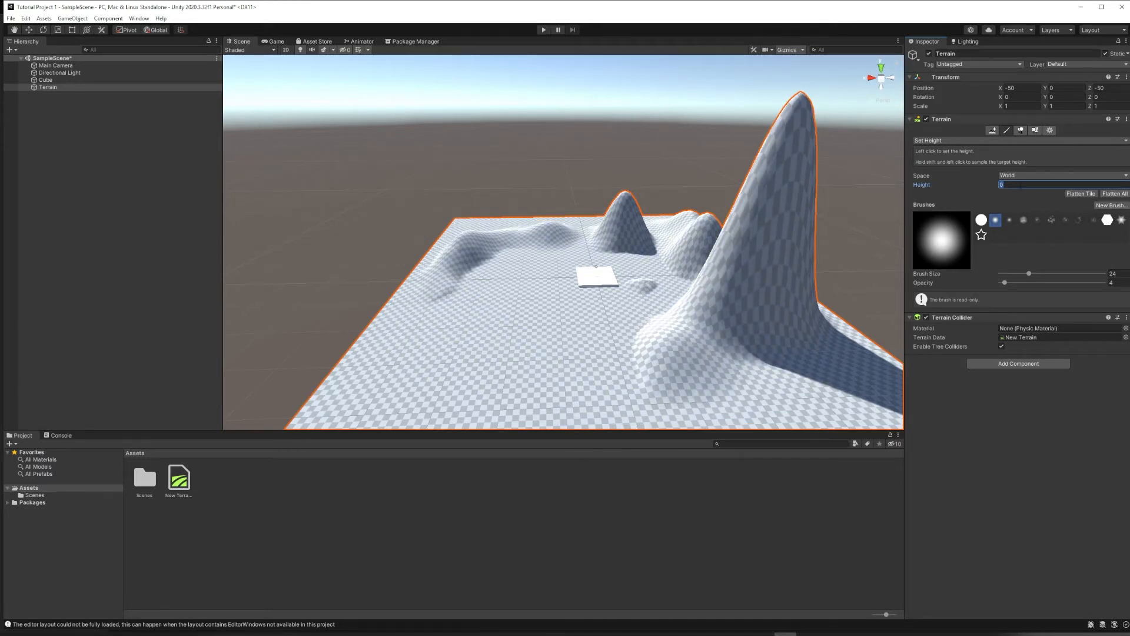
{"action": "type", "text": "20"}
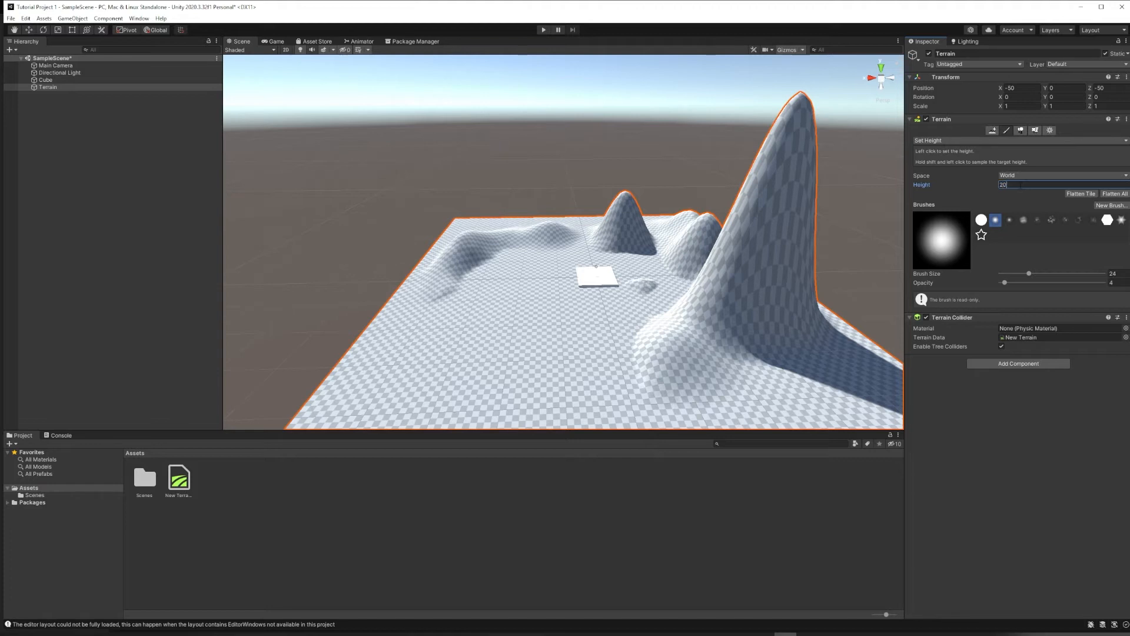
{"action": "left_click", "coordinate": [1113, 194]}
{"action": "middle_click_drag", "start_coordinate": [685, 226], "coordinate": [667, 252]}
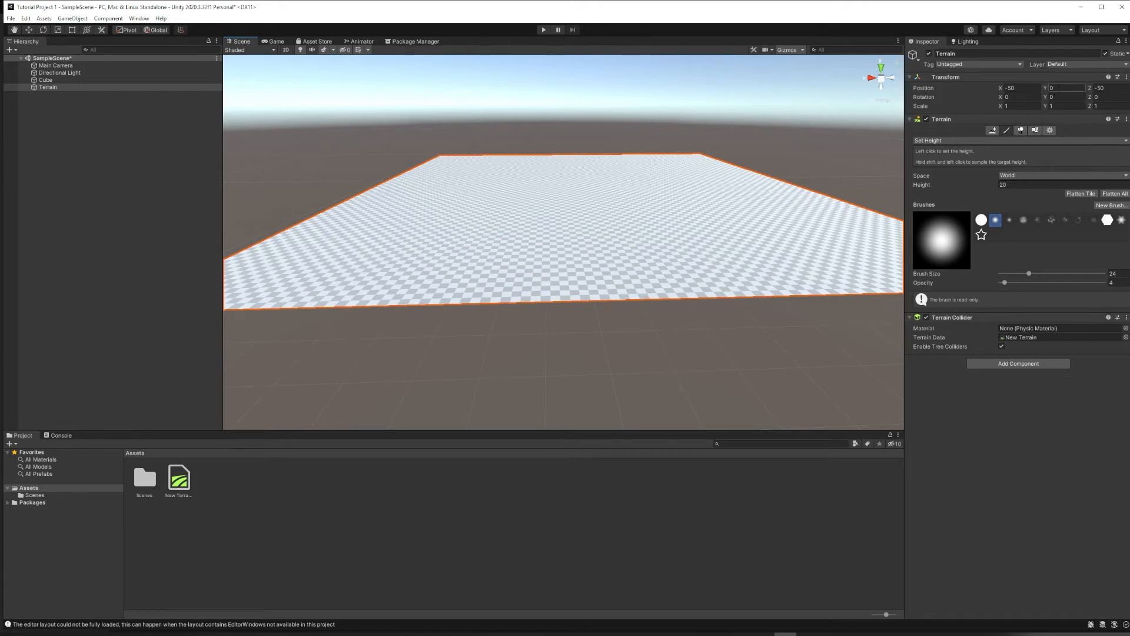
- Set the terrain's Y position to -20
{"action": "left_click", "coordinate": [1065, 88]}
{"action": "type", "text": "-20"}
{"action": "key", "text": "Return"}
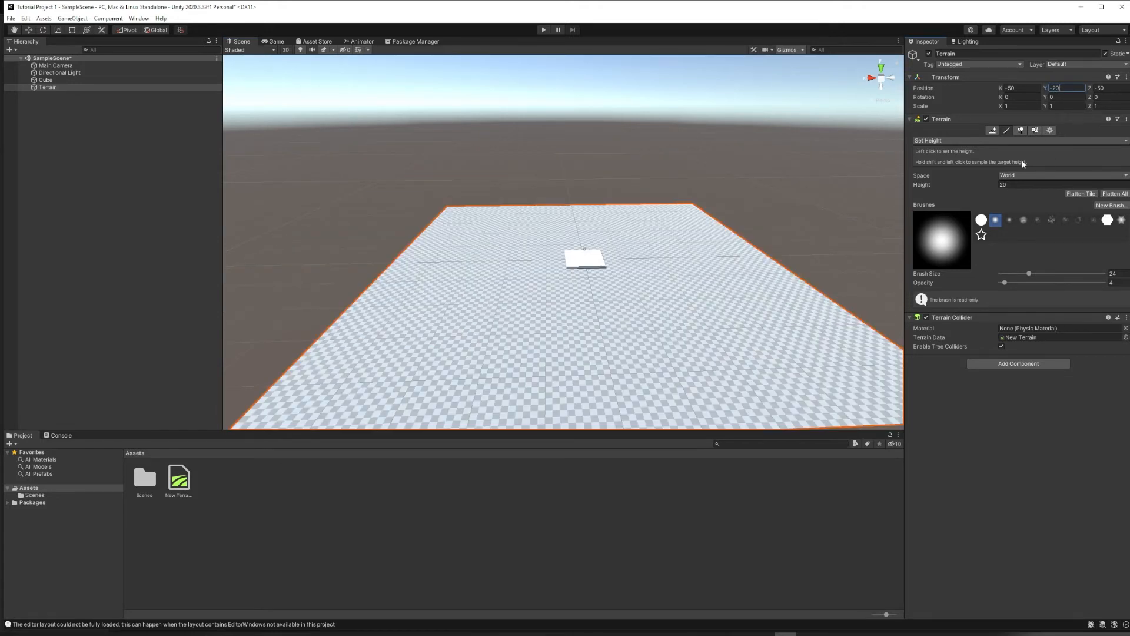
{"action": "middle_click_drag", "start_coordinate": [549, 288], "coordinate": [552, 265]}
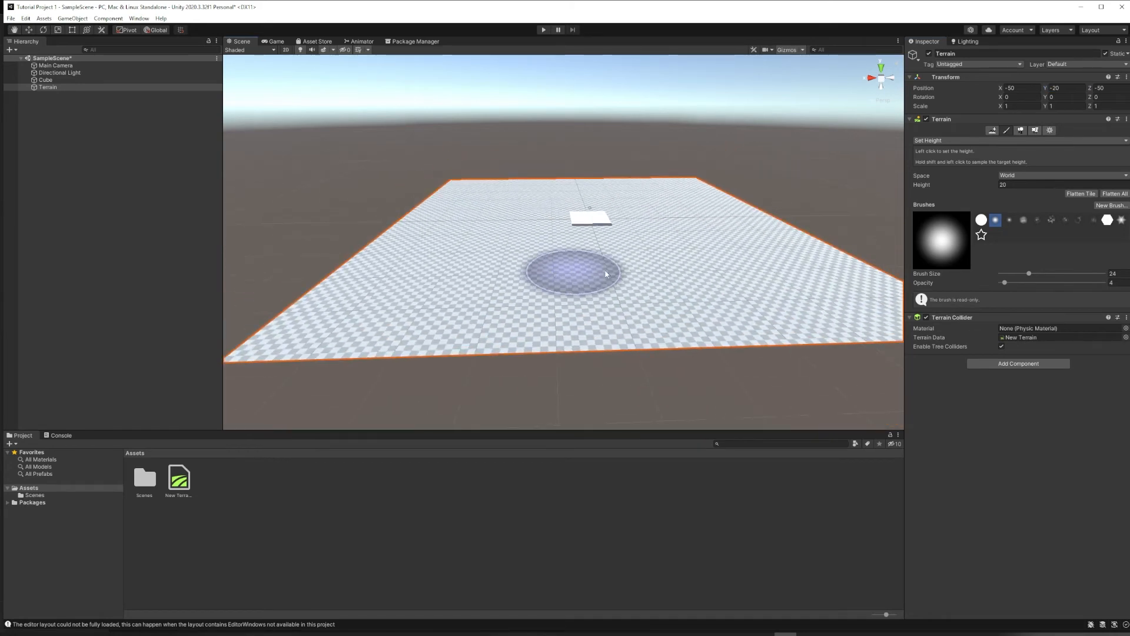
- With Raise or Lower Terrain, raise a hill near the terrain's edge and dig a pit beside the cube
{"action": "left_click", "coordinate": [961, 139]}
{"action": "left_click", "coordinate": [969, 153]}
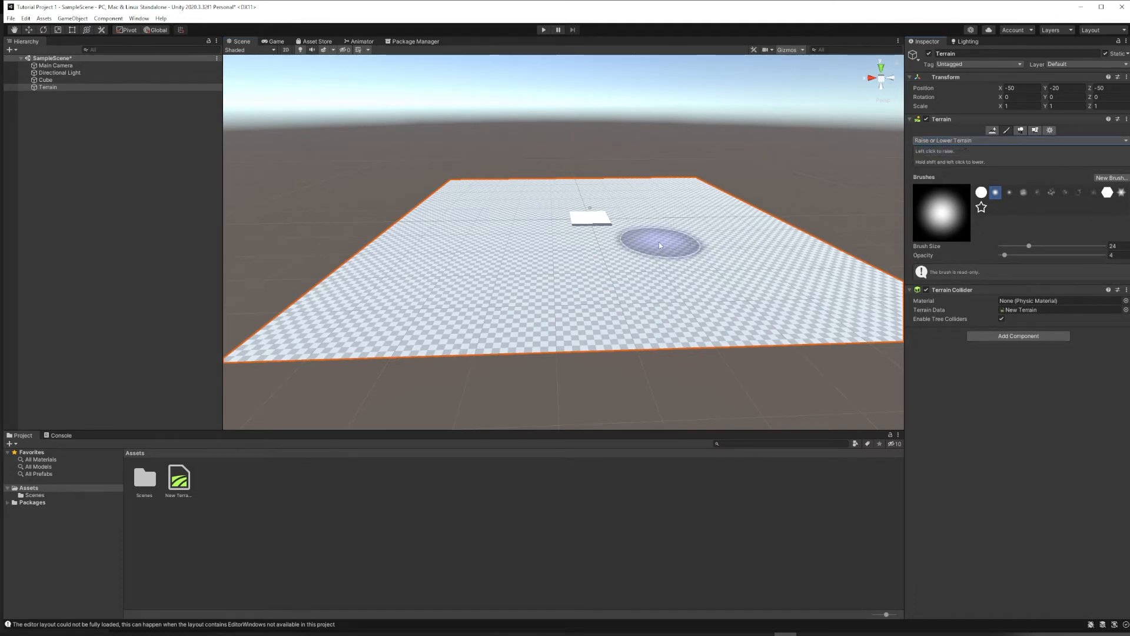
{"action": "mouse_move", "coordinate": [741, 251]}
{"action": "left_mouse_down"}
{"action": "mouse_move", "coordinate": [738, 236]}
{"action": "mouse_move", "coordinate": [686, 330]}
{"action": "left_mouse_up"}
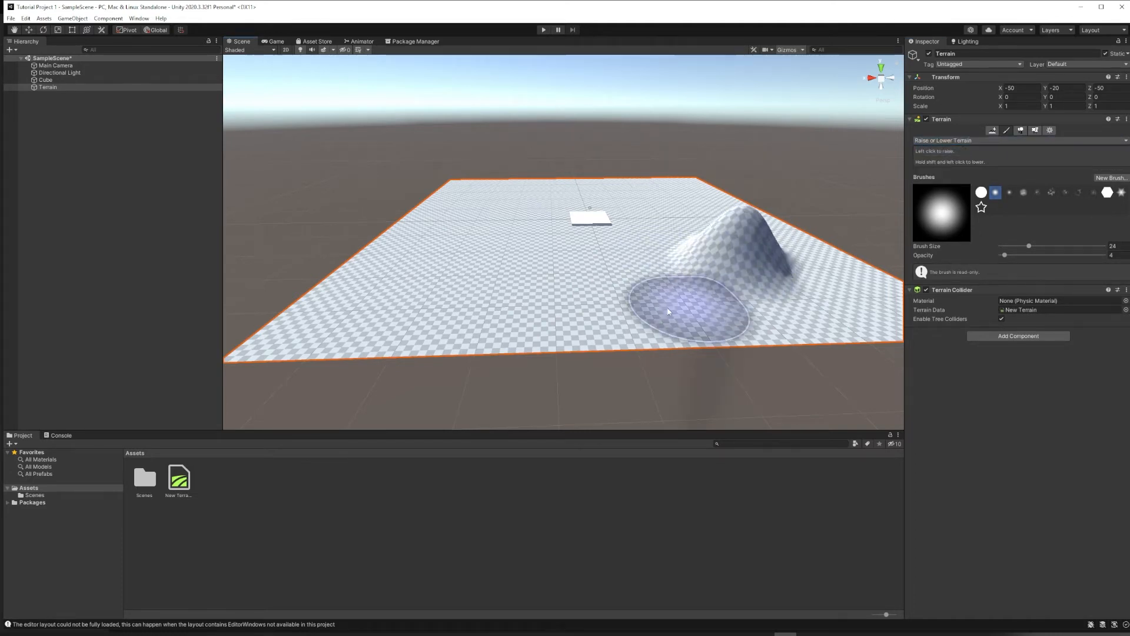
{"action": "left_click_drag", "start_coordinate": [565, 255], "coordinate": [563, 257], "text": "shift"}
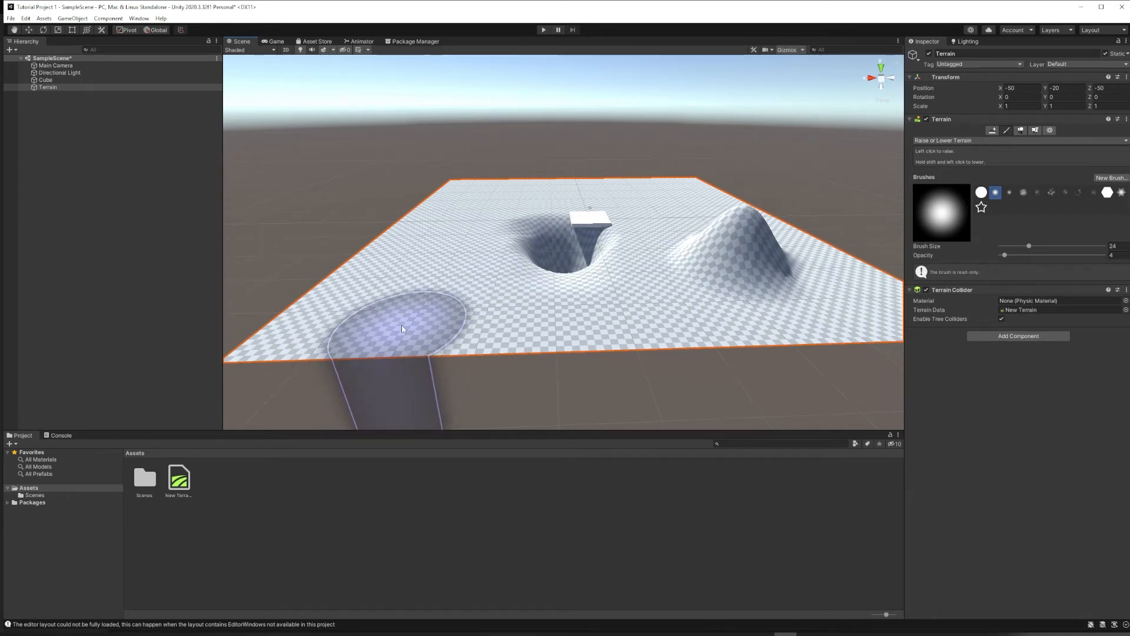
- Sculpt rolling hills across the rest of the terrain, with taller peaks in the near corners and behind the cube
{"action": "mouse_move", "coordinate": [433, 277]}
{"action": "middle_mouse_down"}
{"action": "mouse_move", "coordinate": [560, 396]}
{"action": "mouse_move", "coordinate": [582, 397]}
{"action": "mouse_move", "coordinate": [615, 318]}
{"action": "mouse_move", "coordinate": [596, 161]}
{"action": "middle_mouse_up"}
{"action": "mouse_move", "coordinate": [676, 172]}
{"action": "middle_mouse_down"}
{"action": "mouse_move", "coordinate": [610, 192]}
{"action": "mouse_move", "coordinate": [624, 341]}
{"action": "middle_mouse_up"}
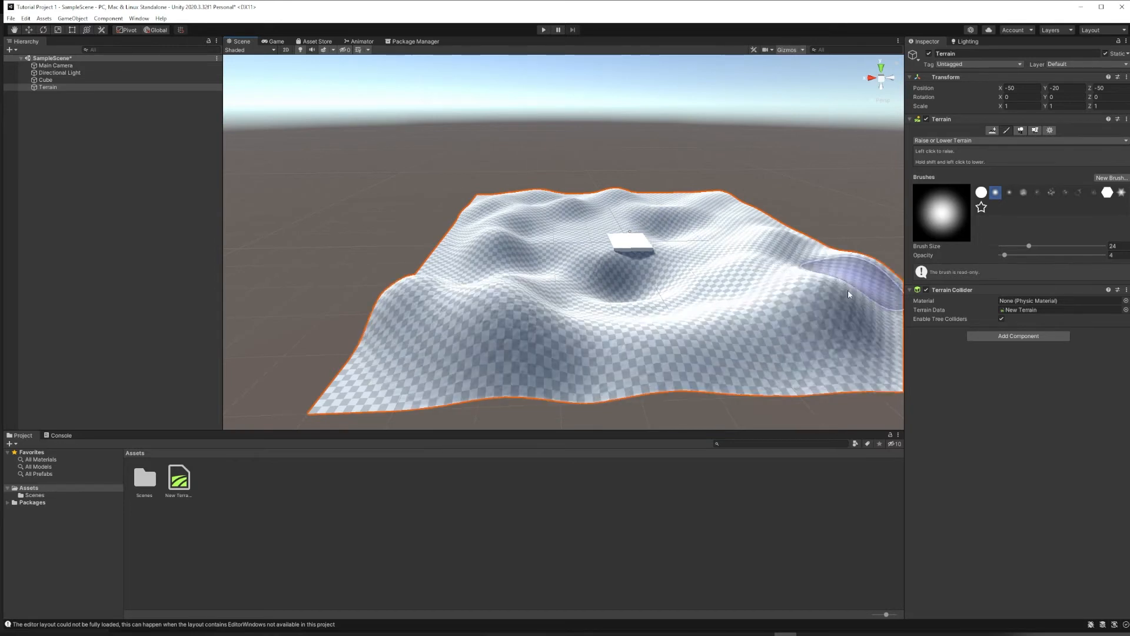
{"action": "left_click", "coordinate": [790, 146]}
{"action": "left_click", "coordinate": [576, 202]}
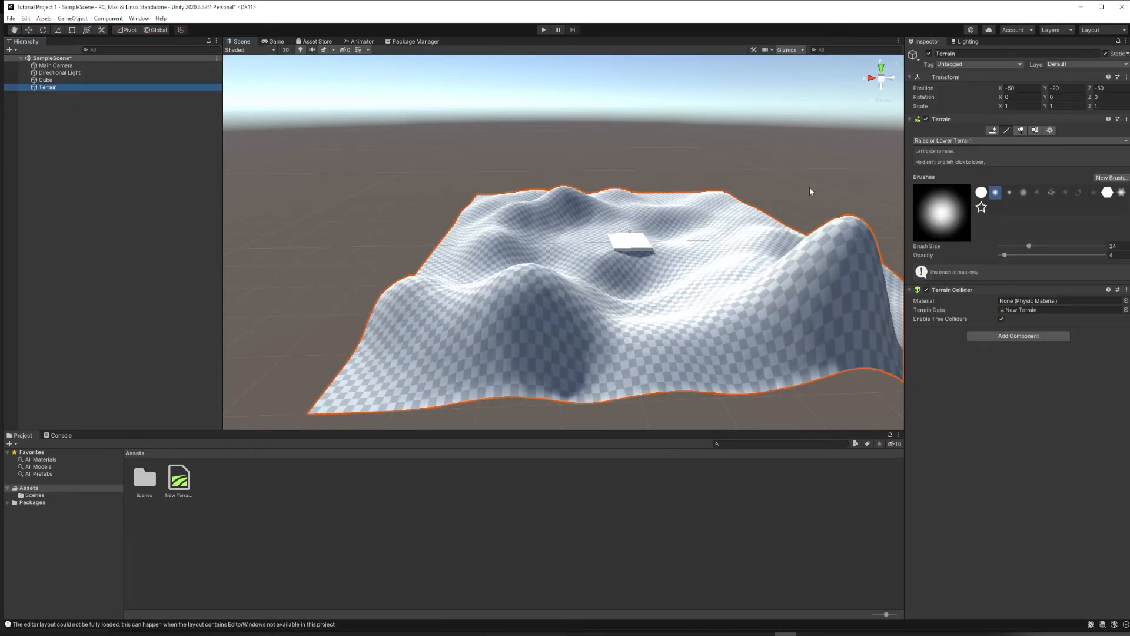
- Add rough bumps around the cube with the mottled brush, and stamp a raised star outline beside it with the star brush
{"action": "left_click", "coordinate": [1051, 193]}
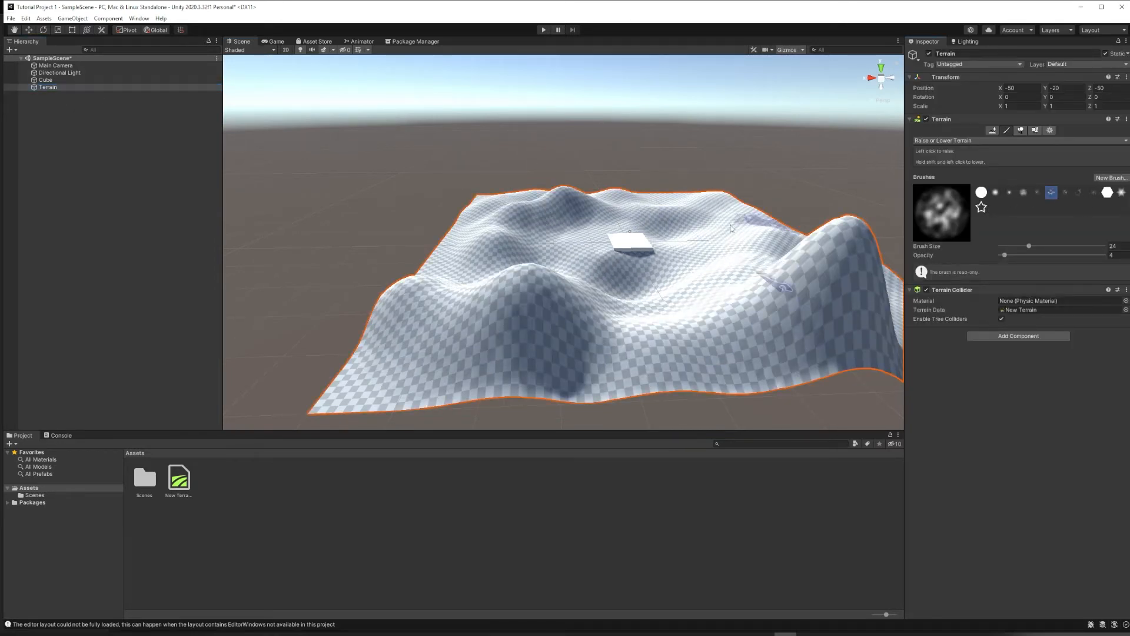
{"action": "mouse_move", "coordinate": [720, 222]}
{"action": "left_mouse_down"}
{"action": "mouse_move", "coordinate": [739, 272]}
{"action": "mouse_move", "coordinate": [704, 218]}
{"action": "mouse_move", "coordinate": [562, 207]}
{"action": "mouse_move", "coordinate": [521, 228]}
{"action": "mouse_move", "coordinate": [503, 264]}
{"action": "left_mouse_up"}
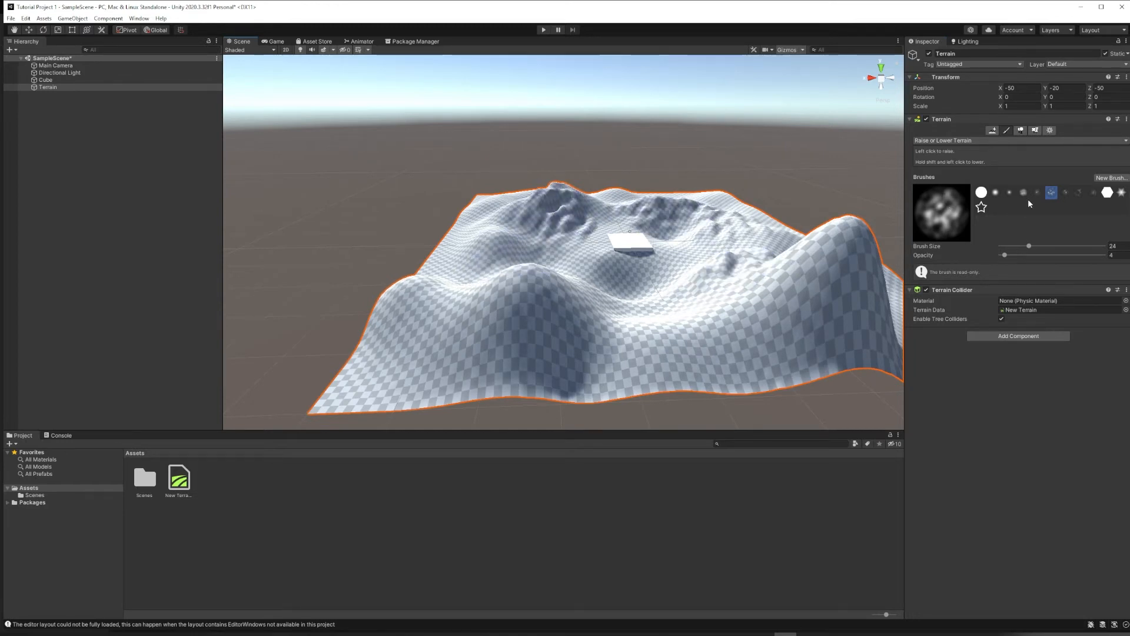
{"action": "left_click", "coordinate": [1107, 193]}
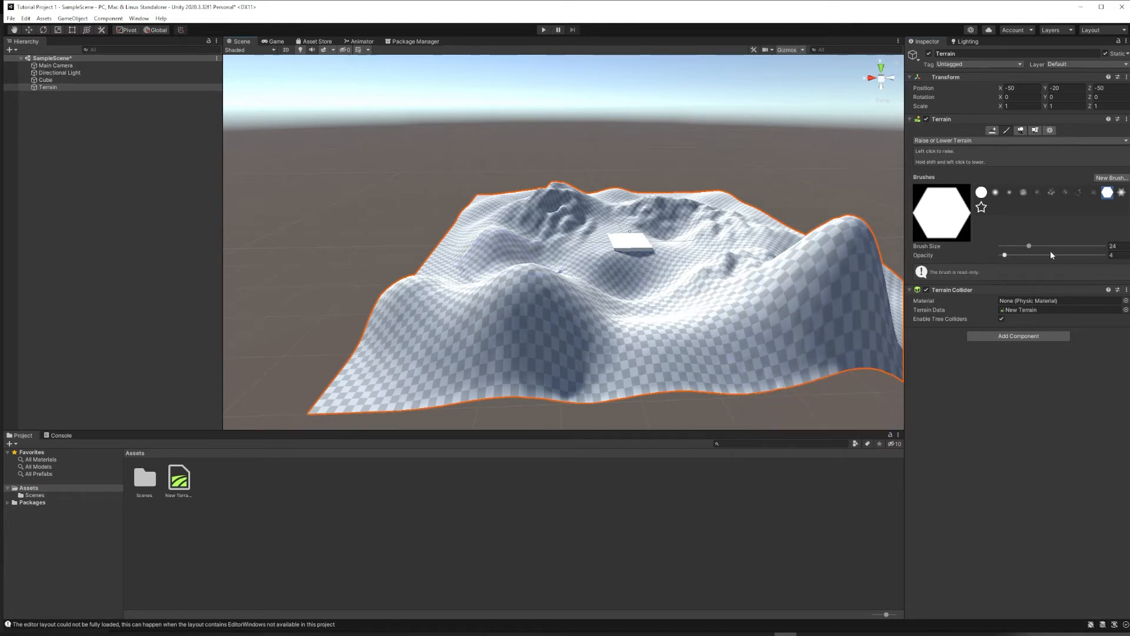
{"action": "left_click", "coordinate": [981, 207]}
{"action": "middle_click_drag", "start_coordinate": [529, 271], "coordinate": [693, 342]}
{"action": "right_click_drag", "start_coordinate": [601, 315], "coordinate": [671, 353]}
{"action": "left_click", "coordinate": [509, 300]}
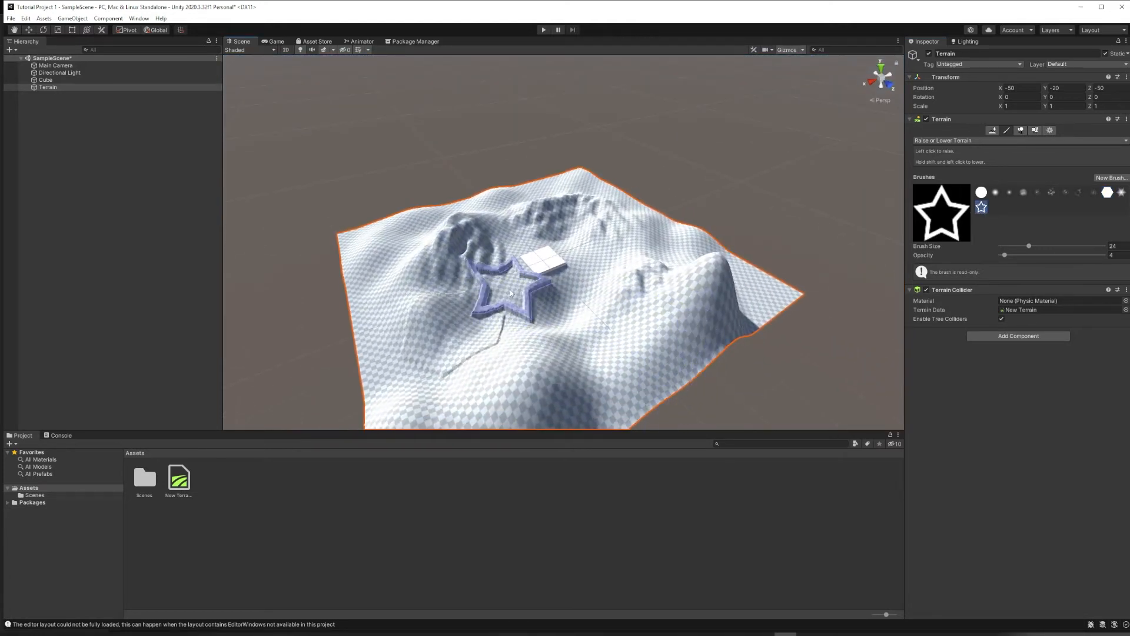
- Preview the sculpted terrain in the Game view, and inspect the star outline up close in the Scene view
{"action": "left_click", "coordinate": [273, 42]}
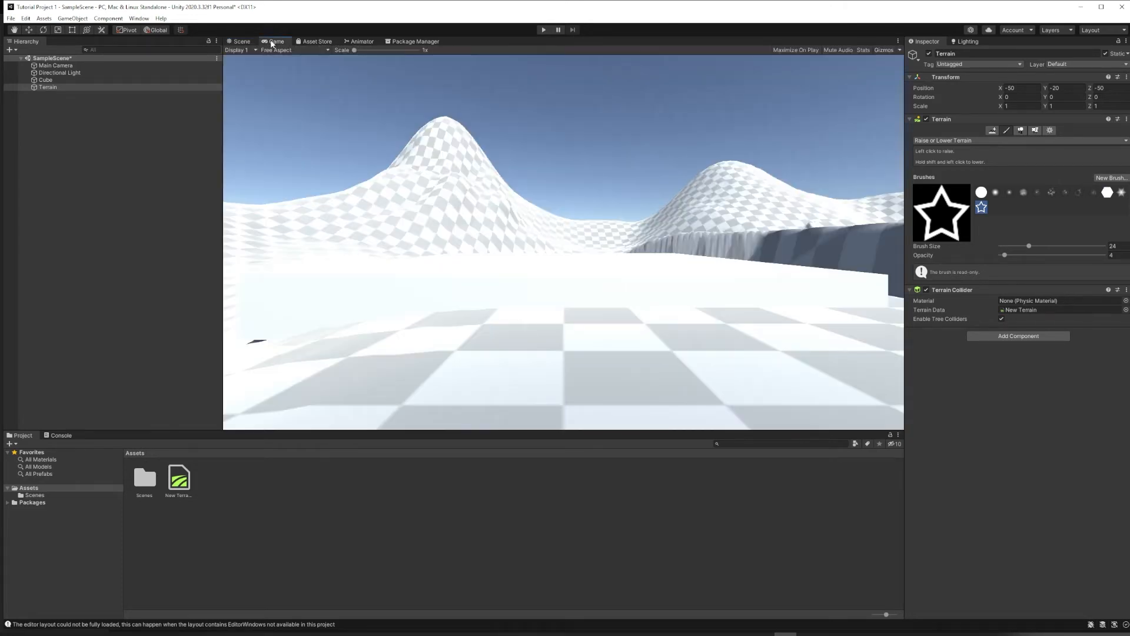
{"action": "left_click", "coordinate": [242, 42]}
{"action": "scroll", "coordinate": [606, 298], "scroll_direction": "up", "scroll_amount": 5}
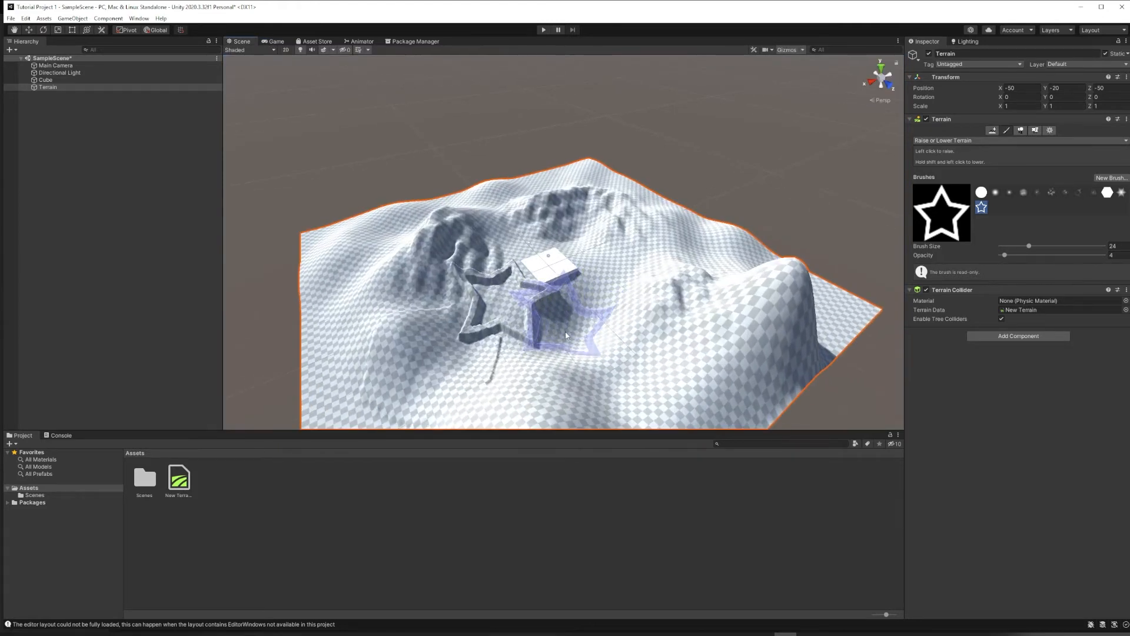
{"action": "scroll", "coordinate": [556, 349], "scroll_direction": "up", "scroll_amount": 2}
{"action": "middle_click_drag", "start_coordinate": [479, 361], "coordinate": [617, 309]}
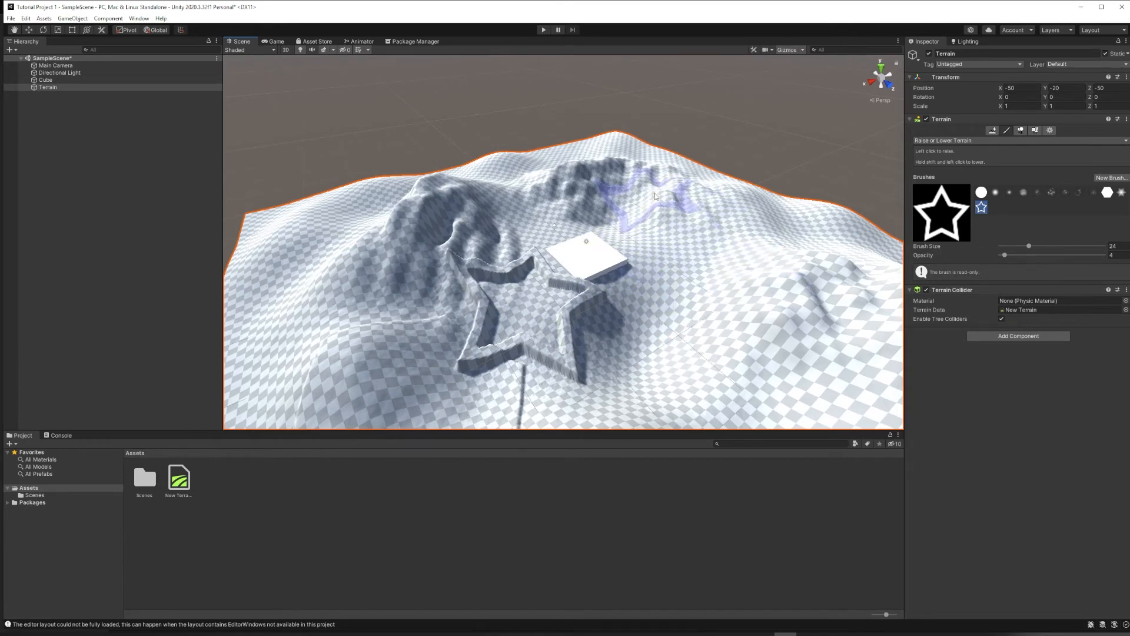
{"action": "mouse_move", "coordinate": [715, 309]}
{"action": "middle_mouse_down"}
{"action": "mouse_move", "coordinate": [591, 267]}
{"action": "mouse_move", "coordinate": [276, 244]}
{"action": "mouse_move", "coordinate": [556, 298]}
{"action": "middle_mouse_up"}
- Raise a jagged mountain range along the terrain's far edge with the star brush
{"action": "scroll", "coordinate": [666, 275], "scroll_direction": "down", "scroll_amount": 2}
{"action": "scroll", "coordinate": [666, 275], "scroll_direction": "down", "scroll_amount": 4}
{"action": "mouse_move", "coordinate": [596, 184]}
{"action": "left_mouse_down"}
{"action": "mouse_move", "coordinate": [548, 179]}
{"action": "mouse_move", "coordinate": [394, 200]}
{"action": "mouse_move", "coordinate": [390, 270]}
{"action": "left_mouse_up"}
{"action": "mouse_move", "coordinate": [433, 353]}
{"action": "middle_mouse_down"}
{"action": "mouse_move", "coordinate": [464, 346]}
{"action": "mouse_move", "coordinate": [872, 415]}
{"action": "middle_mouse_up"}
{"action": "key", "text": "f"}
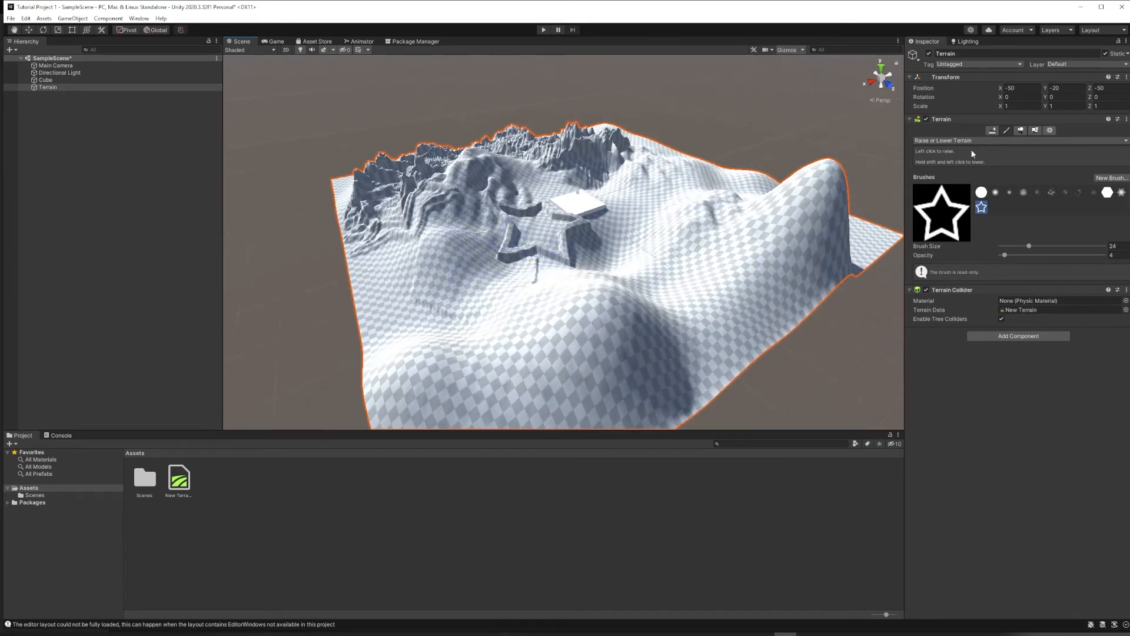
- Smooth the jagged mountain range using the Smooth Height tool with the soft round brush
{"action": "left_click", "coordinate": [976, 142]}
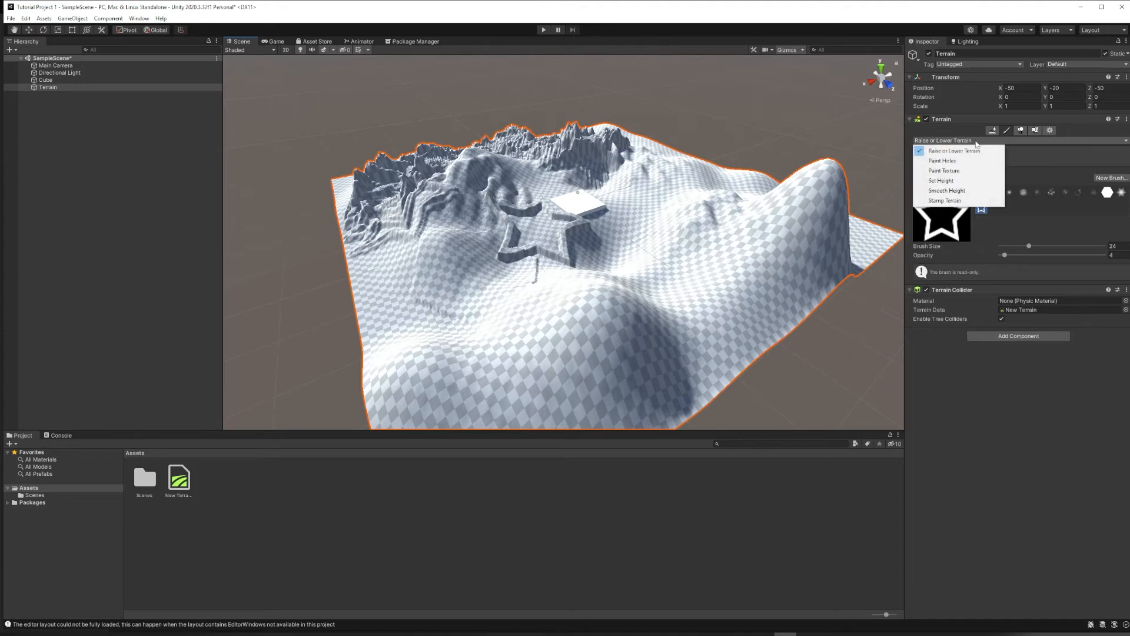
{"action": "left_click", "coordinate": [964, 194]}
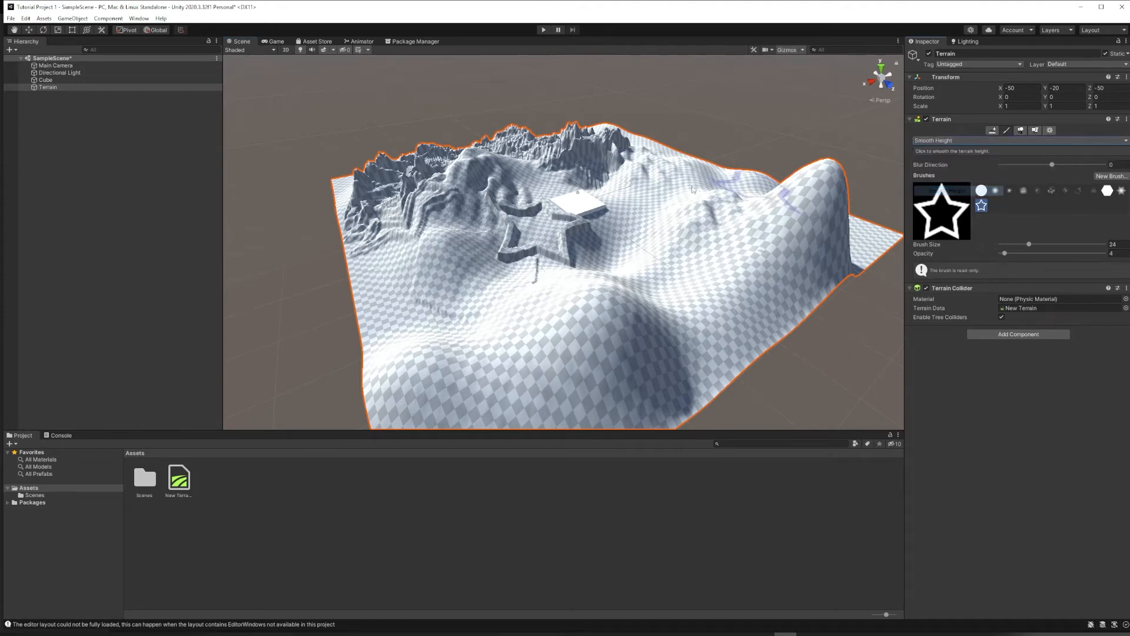
{"action": "middle_click_drag", "start_coordinate": [650, 195], "coordinate": [862, 271]}
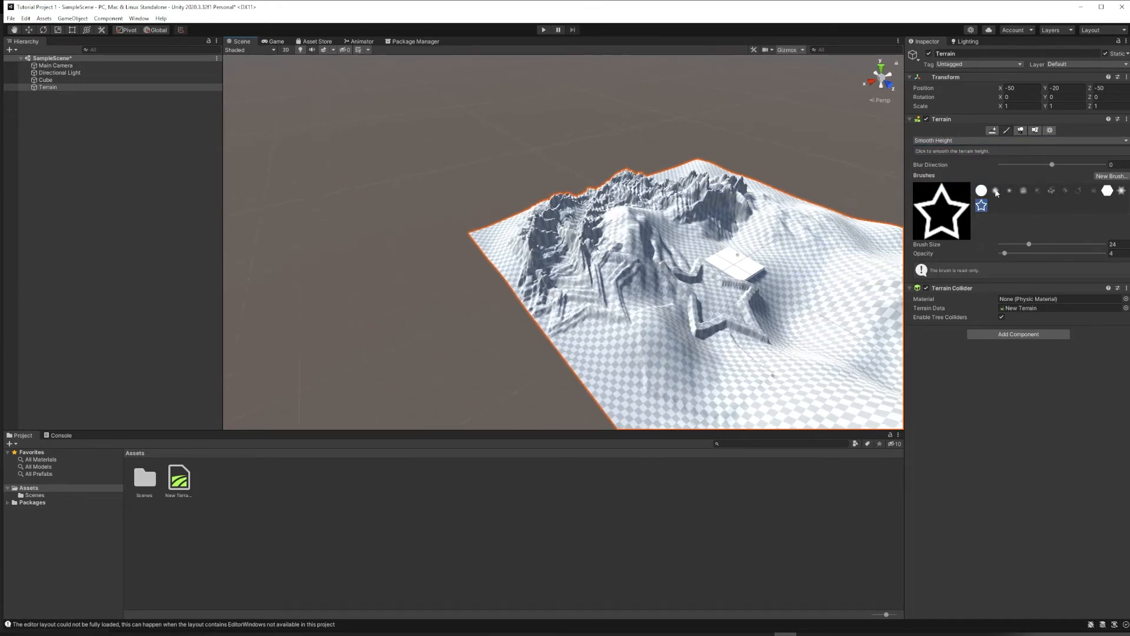
{"action": "left_click", "coordinate": [996, 191]}
{"action": "mouse_move", "coordinate": [566, 241]}
{"action": "middle_mouse_down"}
{"action": "mouse_move", "coordinate": [664, 254]}
{"action": "mouse_move", "coordinate": [668, 277]}
{"action": "middle_mouse_up"}
{"action": "mouse_move", "coordinate": [667, 275]}
{"action": "left_mouse_down"}
{"action": "mouse_move", "coordinate": [676, 259]}
{"action": "mouse_move", "coordinate": [681, 280]}
{"action": "mouse_move", "coordinate": [670, 259]}
{"action": "mouse_move", "coordinate": [660, 271]}
{"action": "mouse_move", "coordinate": [703, 233]}
{"action": "mouse_move", "coordinate": [821, 236]}
{"action": "mouse_move", "coordinate": [760, 242]}
{"action": "mouse_move", "coordinate": [714, 222]}
{"action": "left_mouse_up"}
- Increase the smoothing opacity to about 43, and smooth the jagged mountains and the star outline beside the cube
{"action": "left_click", "coordinate": [1020, 253]}
{"action": "left_click_drag", "start_coordinate": [1022, 254], "coordinate": [1044, 253]}
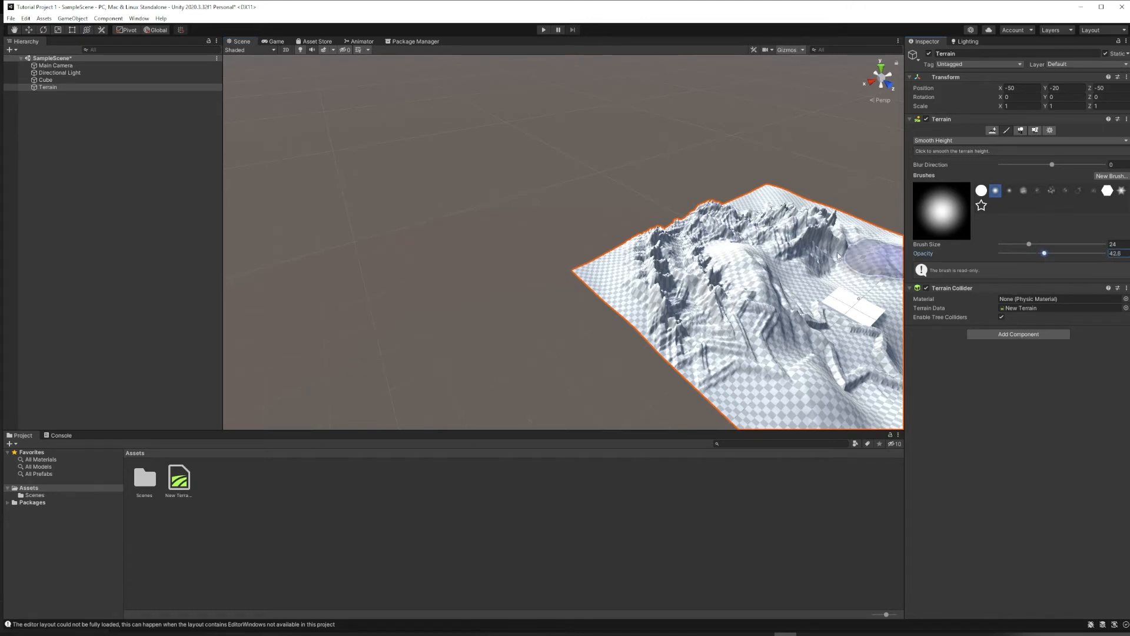
{"action": "mouse_move", "coordinate": [683, 238]}
{"action": "left_mouse_down"}
{"action": "mouse_move", "coordinate": [662, 371]}
{"action": "mouse_move", "coordinate": [718, 231]}
{"action": "mouse_move", "coordinate": [762, 252]}
{"action": "left_mouse_up"}
{"action": "mouse_move", "coordinate": [762, 252]}
{"action": "middle_mouse_down"}
{"action": "mouse_move", "coordinate": [414, 253]}
{"action": "mouse_move", "coordinate": [336, 315]}
{"action": "middle_mouse_up"}
{"action": "middle_click_drag", "start_coordinate": [613, 259], "coordinate": [530, 115]}
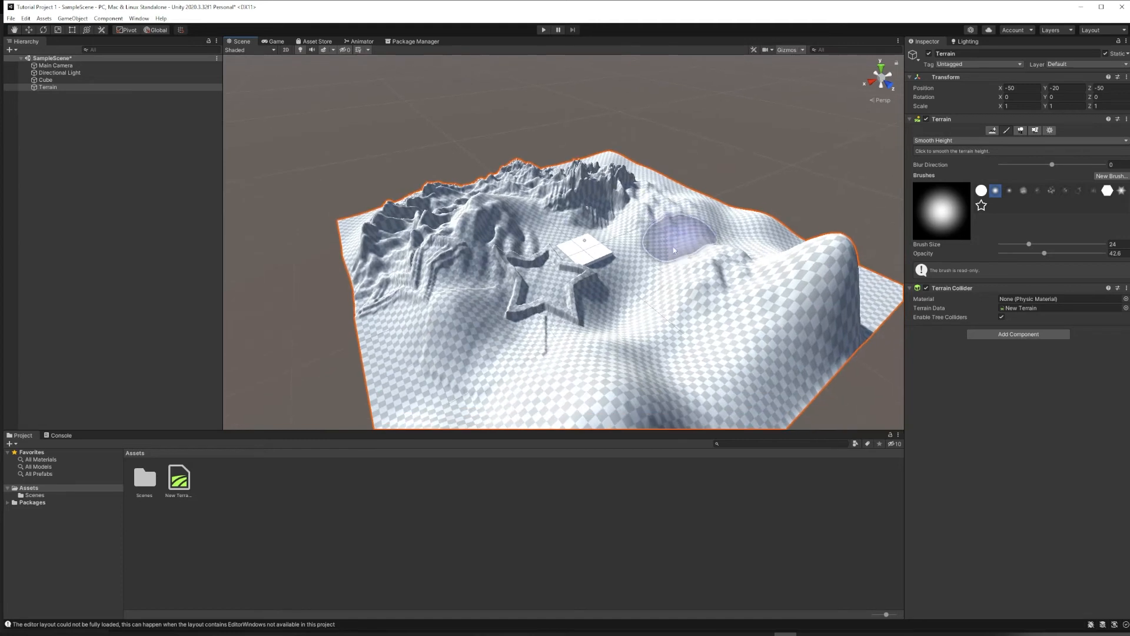
{"action": "mouse_move", "coordinate": [538, 287]}
{"action": "left_mouse_down"}
{"action": "mouse_move", "coordinate": [492, 362]}
{"action": "mouse_move", "coordinate": [543, 309]}
{"action": "mouse_move", "coordinate": [524, 301]}
{"action": "mouse_move", "coordinate": [600, 273]}
{"action": "left_mouse_up"}
{"action": "mouse_move", "coordinate": [578, 296]}
{"action": "middle_mouse_down"}
{"action": "mouse_move", "coordinate": [533, 350]}
{"action": "mouse_move", "coordinate": [543, 346]}
{"action": "middle_mouse_up"}
{"action": "middle_click_drag", "start_coordinate": [688, 304], "coordinate": [831, 219]}
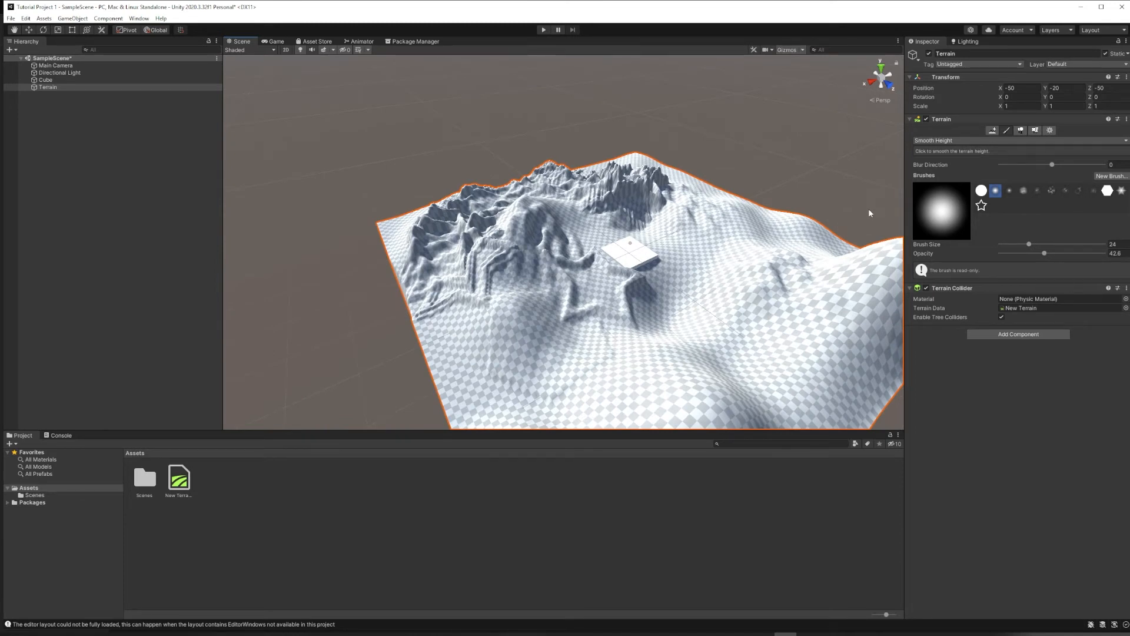
- Switch the terrain tool to Paint Texture, and check which textures are offered for creating a terrain layer
{"action": "left_click", "coordinate": [978, 140]}
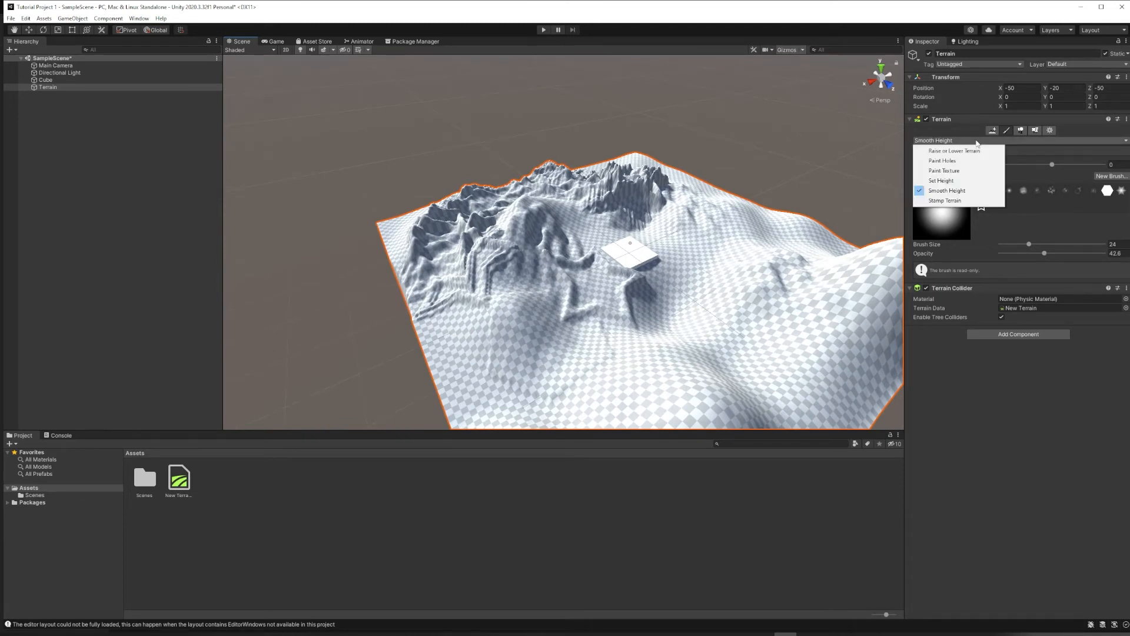
{"action": "left_click", "coordinate": [951, 170]}
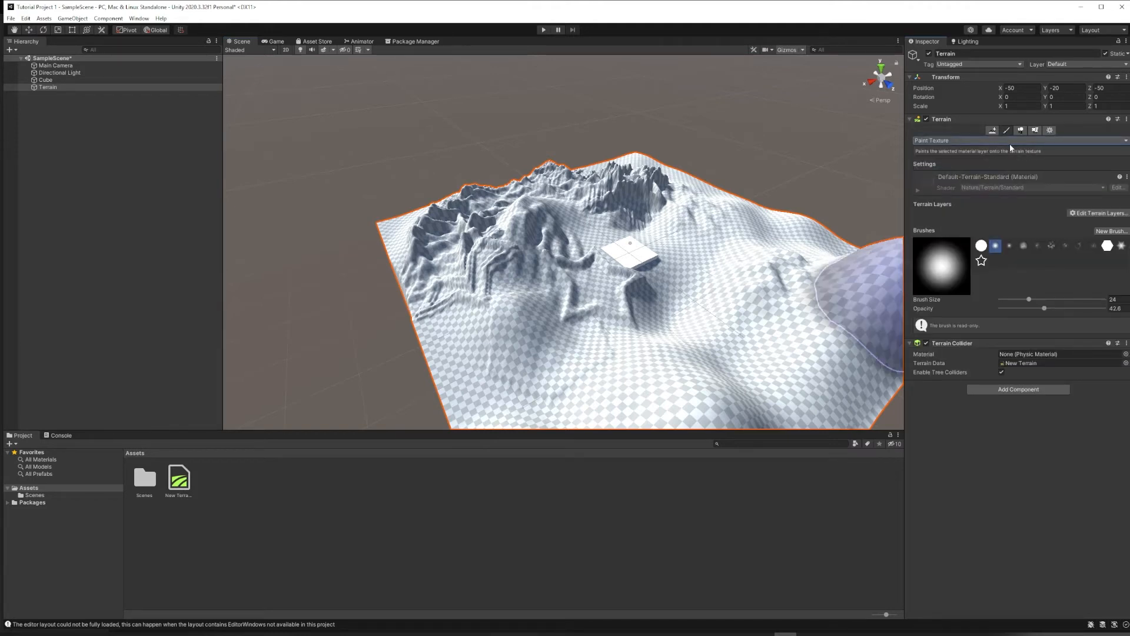
{"action": "left_click", "coordinate": [1089, 213]}
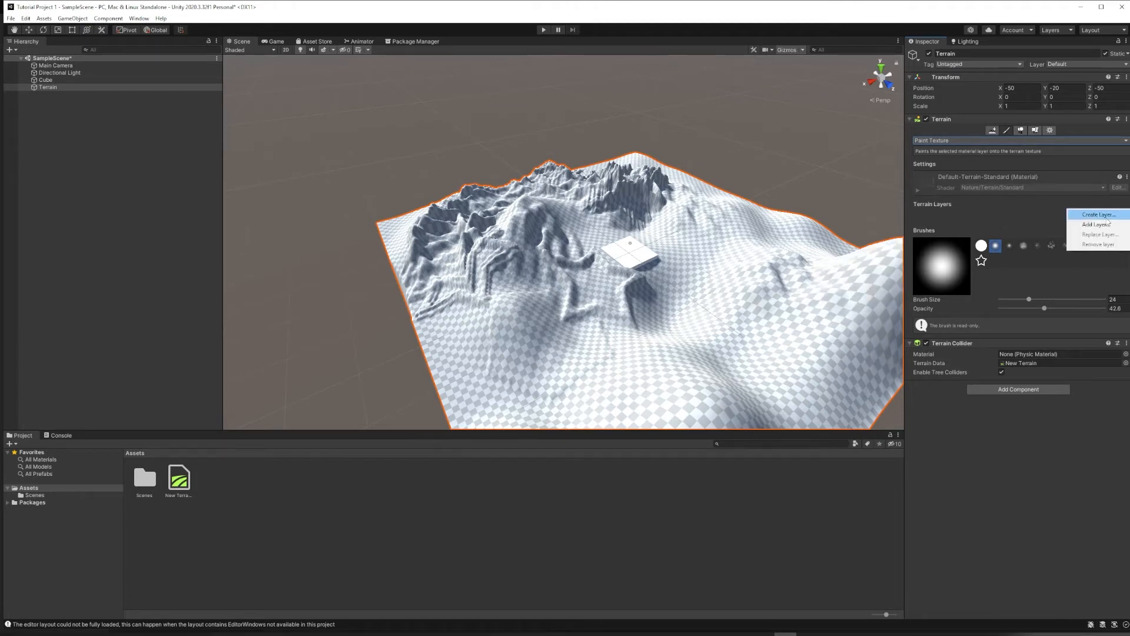
{"action": "left_click", "coordinate": [1097, 224]}
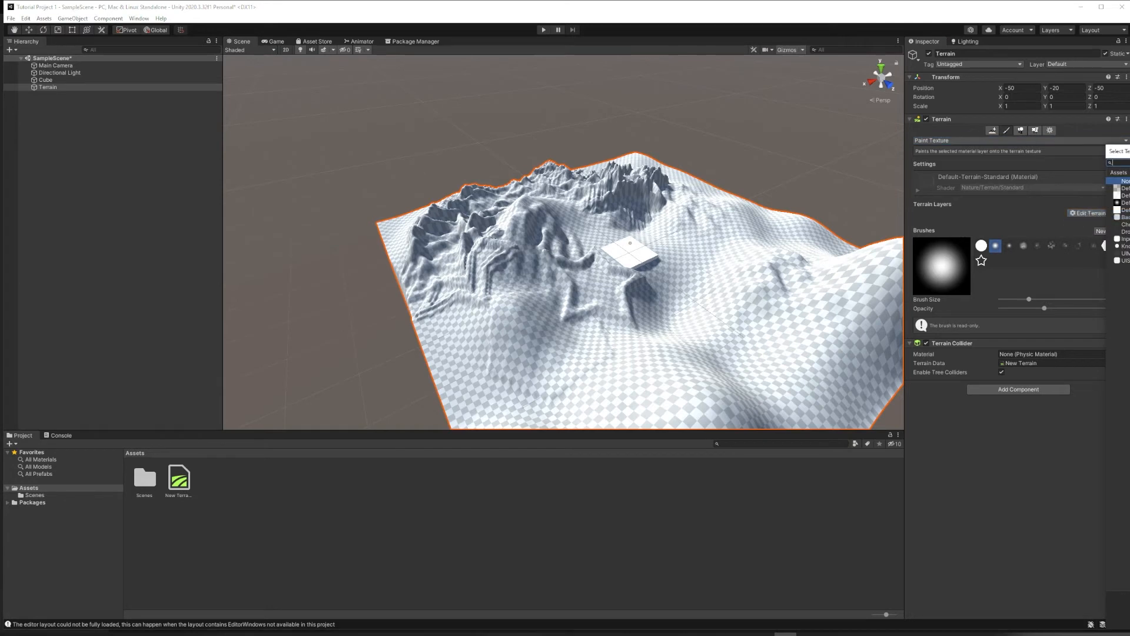
{"action": "left_click_drag", "start_coordinate": [1129, 154], "coordinate": [821, 183]}
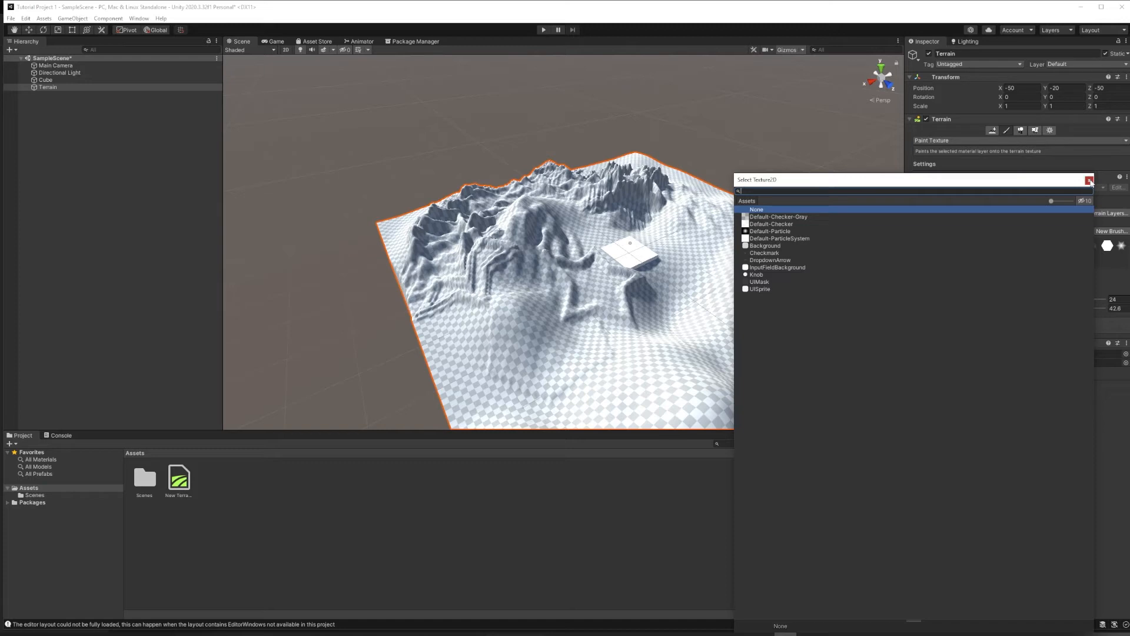
{"action": "left_click", "coordinate": [1089, 180]}
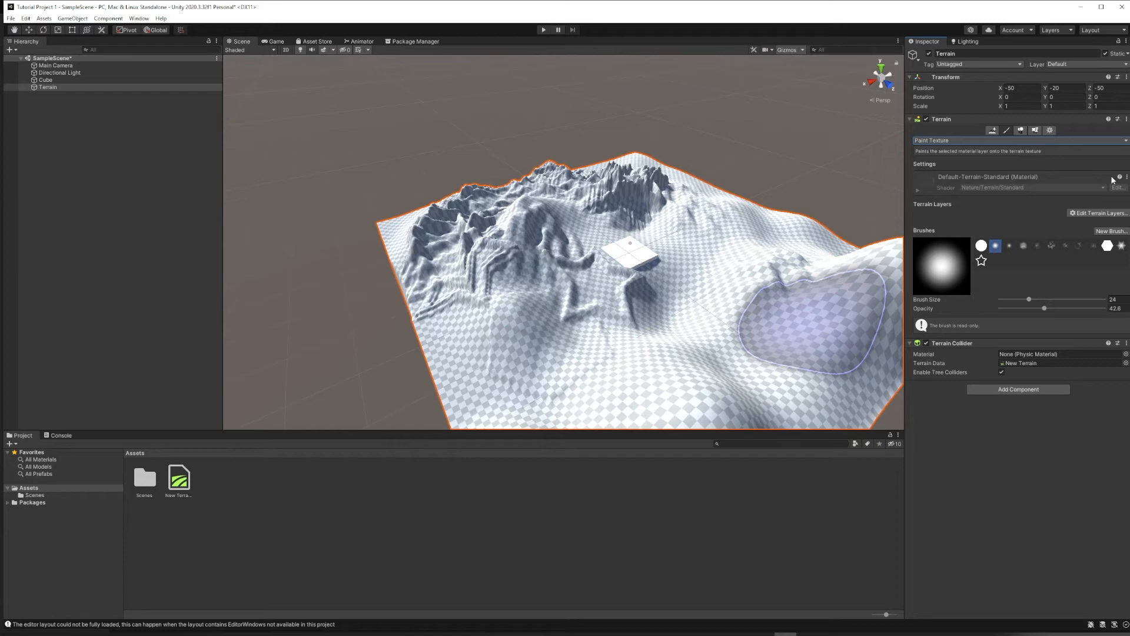
- Create a new folder named Textures inside the project's Assets folder
{"action": "left_click_drag", "start_coordinate": [1129, 232], "coordinate": [836, 383]}
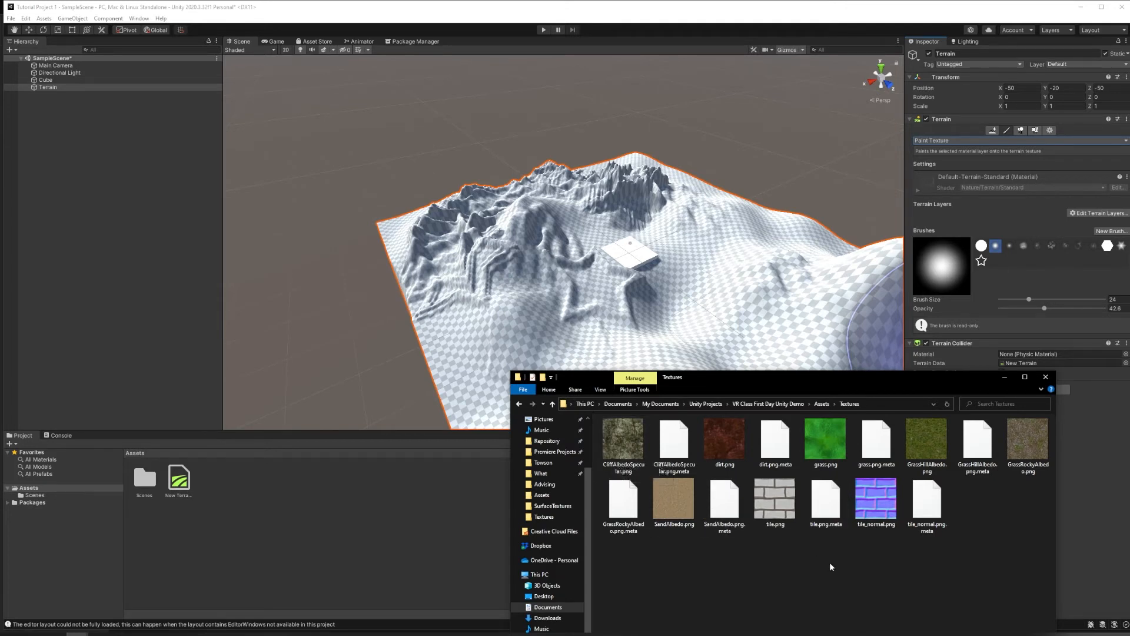
{"action": "right_click", "coordinate": [239, 494]}
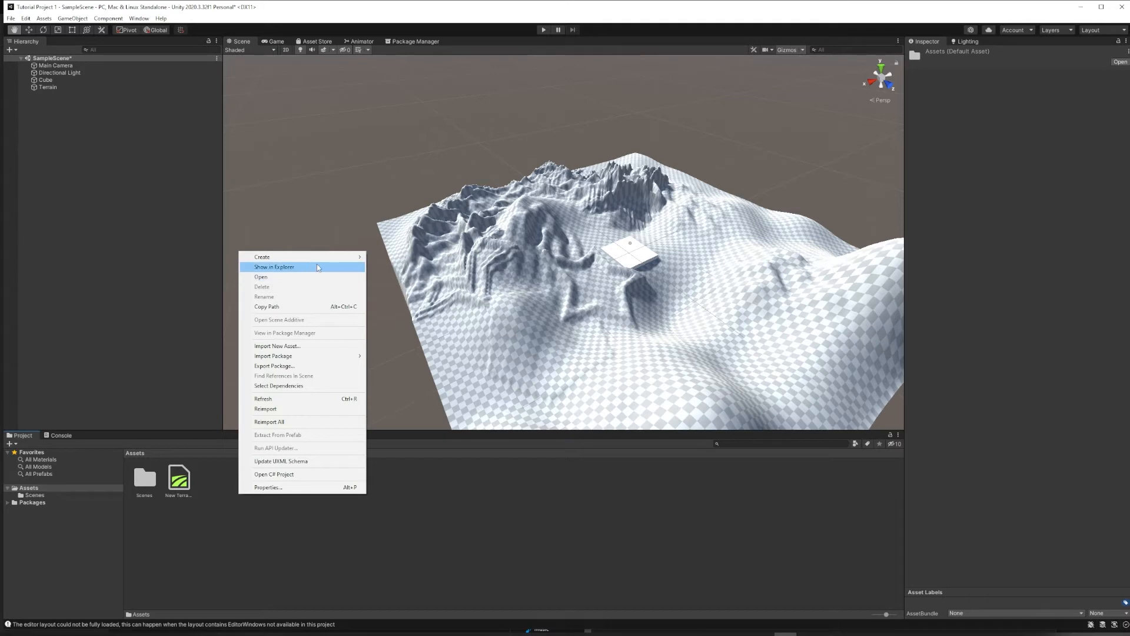
{"action": "mouse_move", "coordinate": [321, 264]}
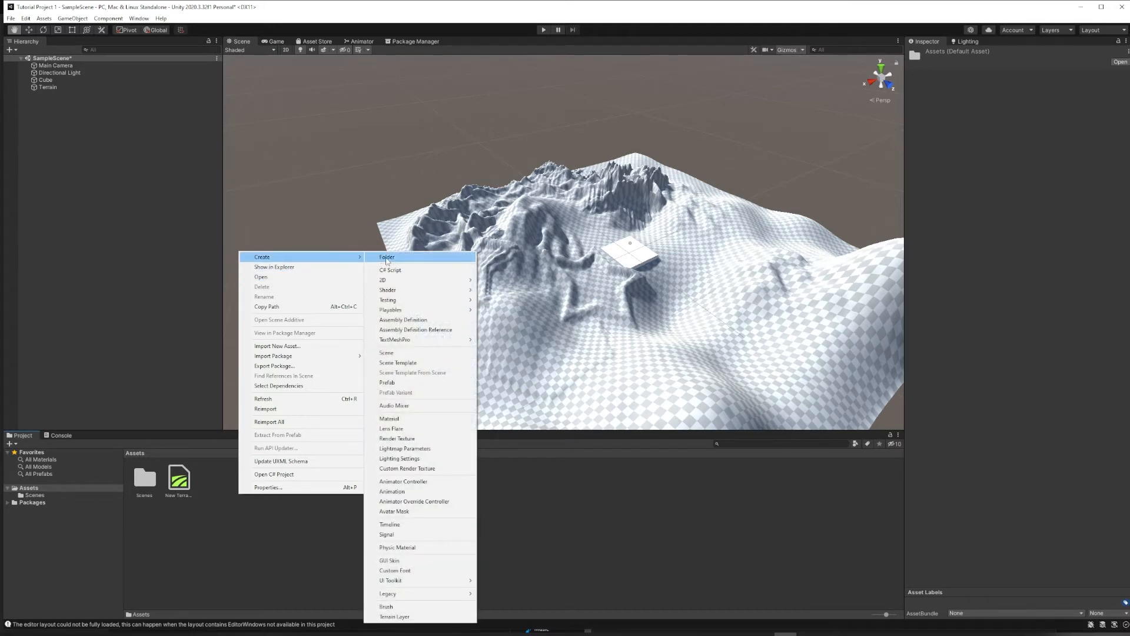
{"action": "left_click", "coordinate": [386, 258]}
{"action": "type", "text": "Textures"}
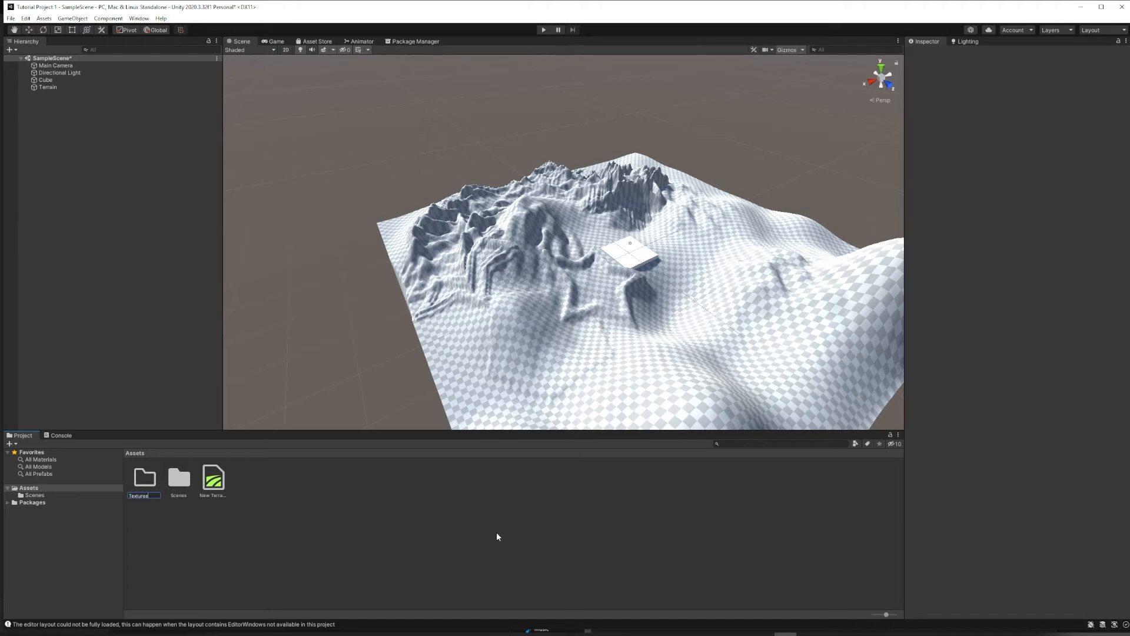
{"action": "key", "text": "Return"}
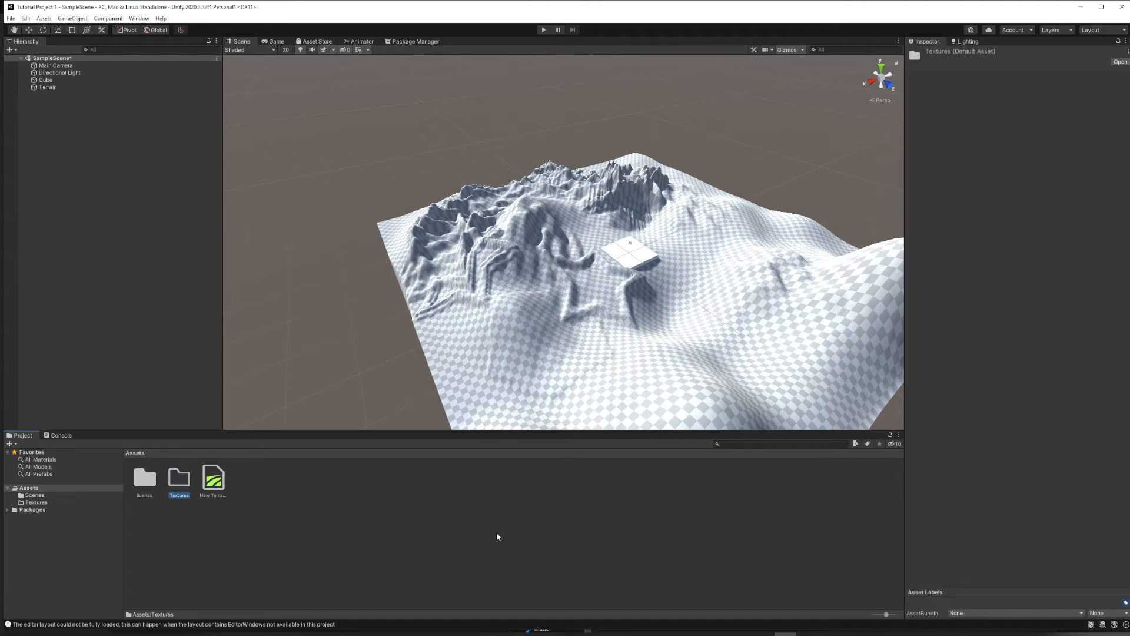
- Open the new Textures folder and copy the demo project's cliff, dirt, grass, sand and tile texture images into it
{"action": "double_click", "coordinate": [179, 480]}
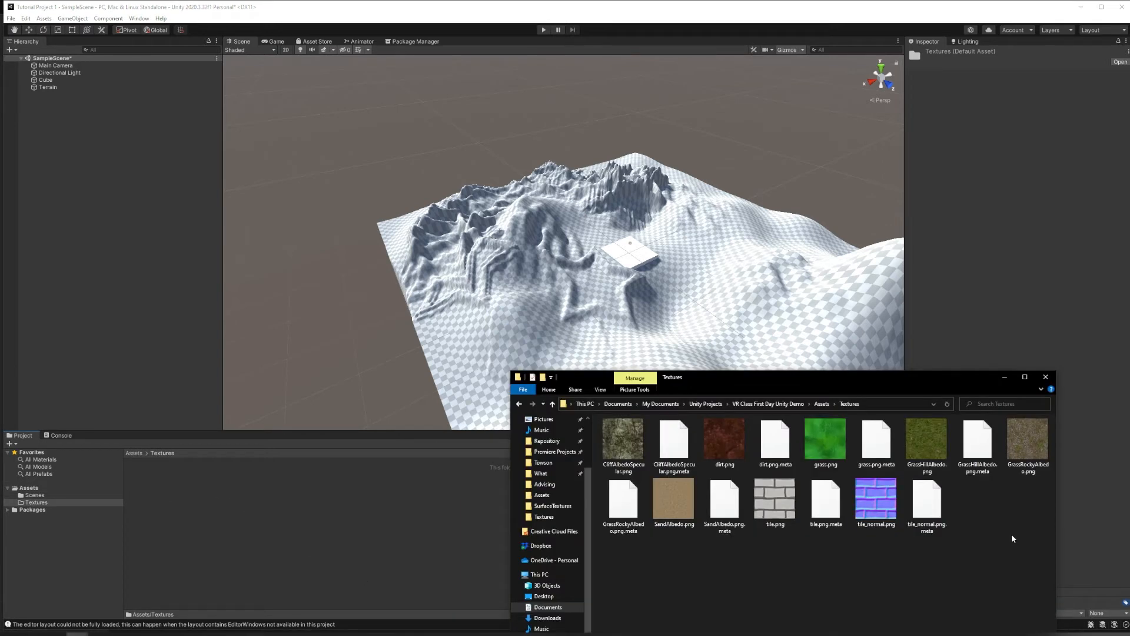
{"action": "left_click_drag", "start_coordinate": [1023, 520], "coordinate": [212, 502]}
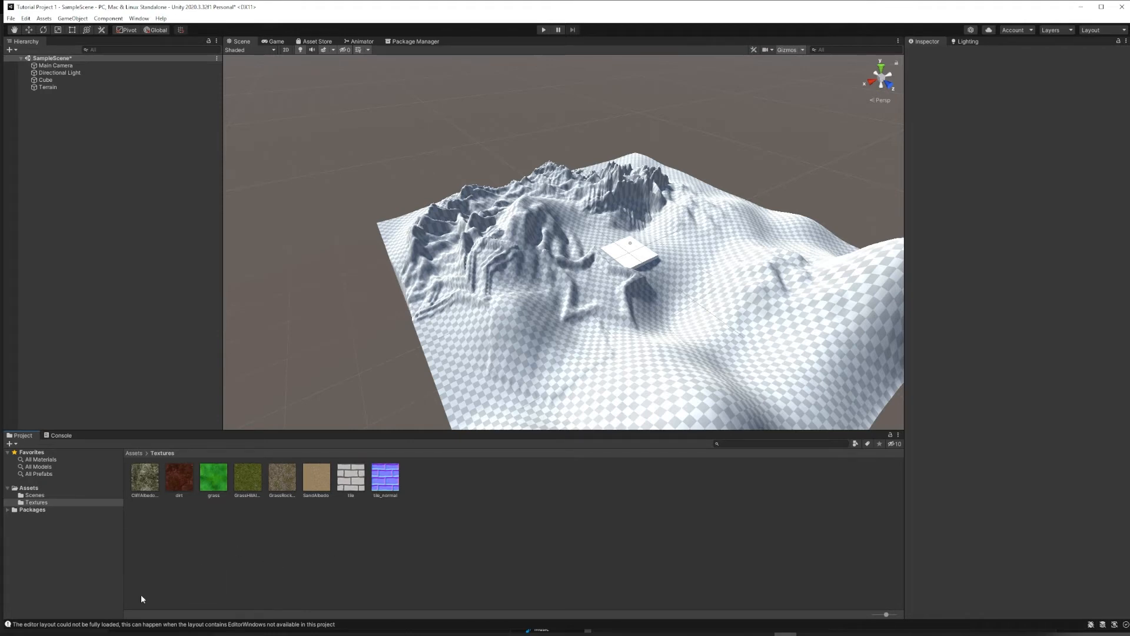
- Show the project's Assets in File Explorer, examine the files in its Textures subfolder, and close the Explorer window
{"action": "left_click", "coordinate": [198, 606]}
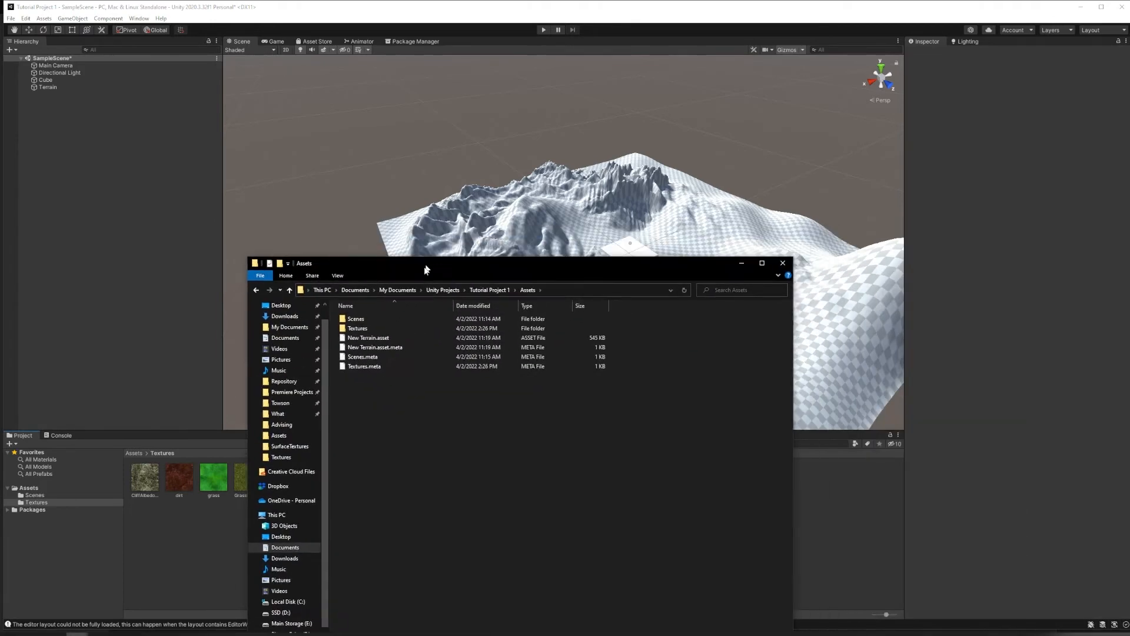
{"action": "left_click_drag", "start_coordinate": [427, 269], "coordinate": [577, 318]}
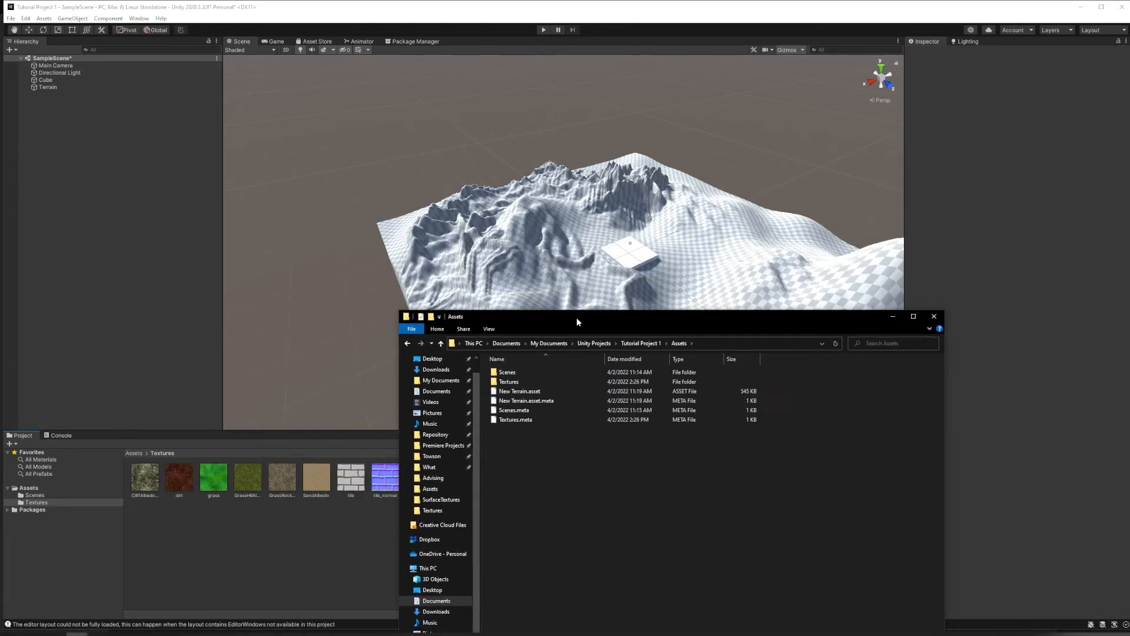
{"action": "double_click", "coordinate": [508, 381]}
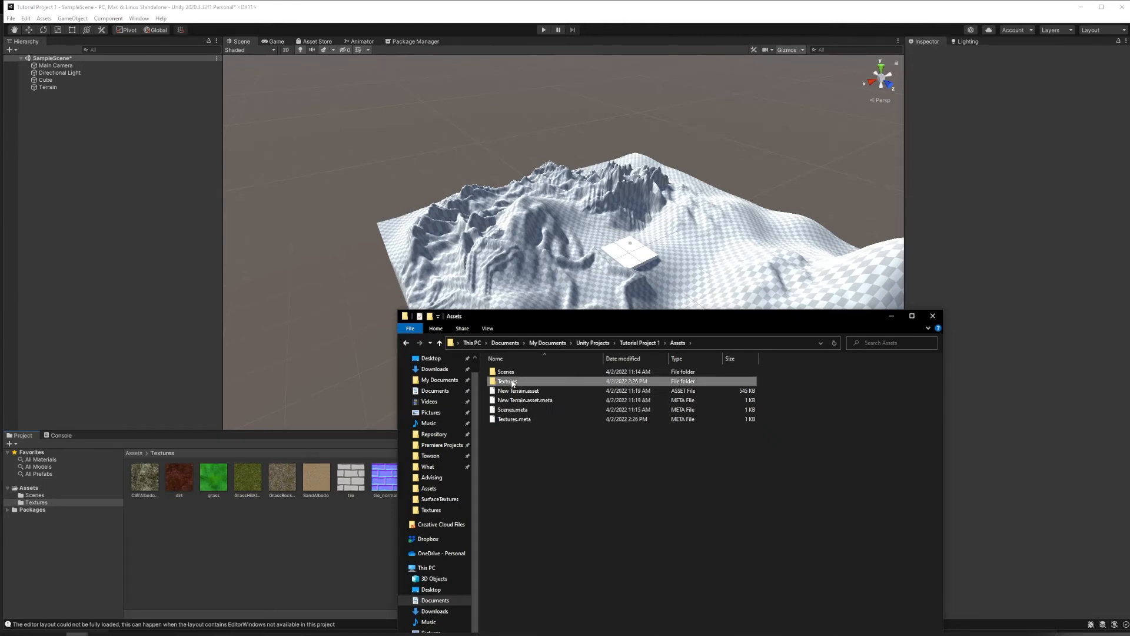
{"action": "left_click_drag", "start_coordinate": [567, 592], "coordinate": [622, 217]}
{"action": "left_click", "coordinate": [662, 578]}
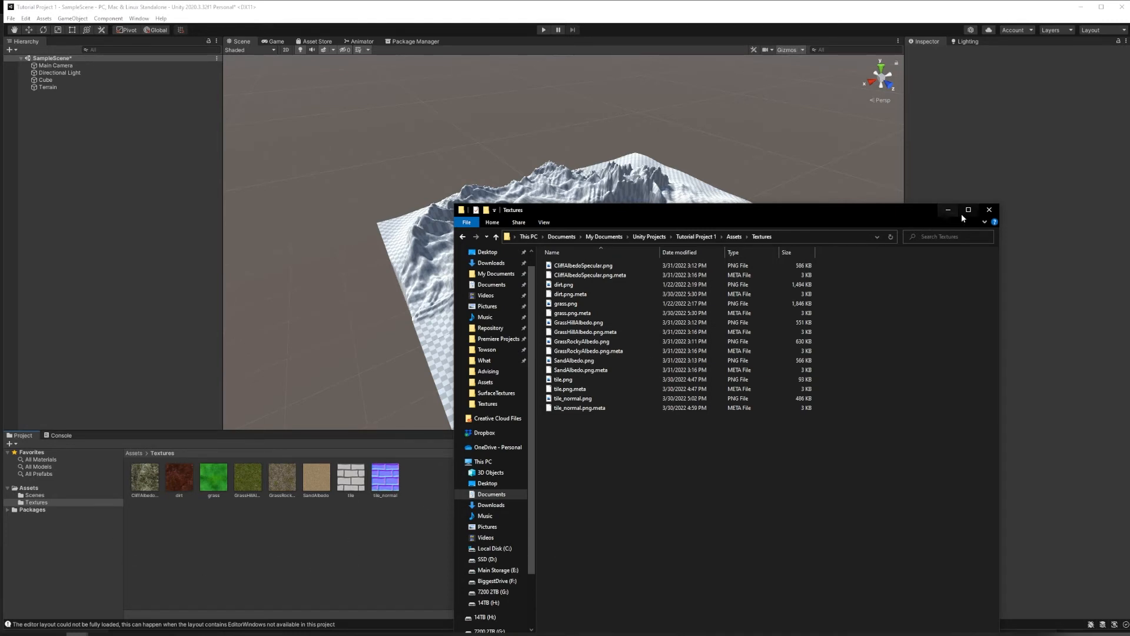
{"action": "left_click", "coordinate": [989, 210]}
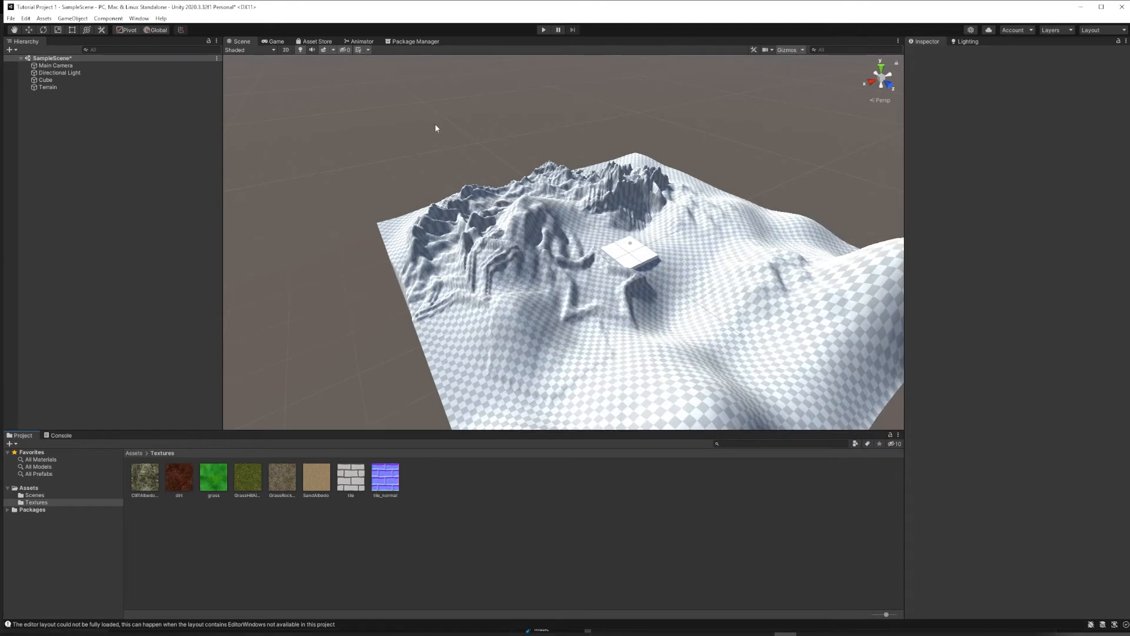
- Select the Terrain object and create its first terrain layer from the dirt texture
{"action": "left_click", "coordinate": [47, 87]}
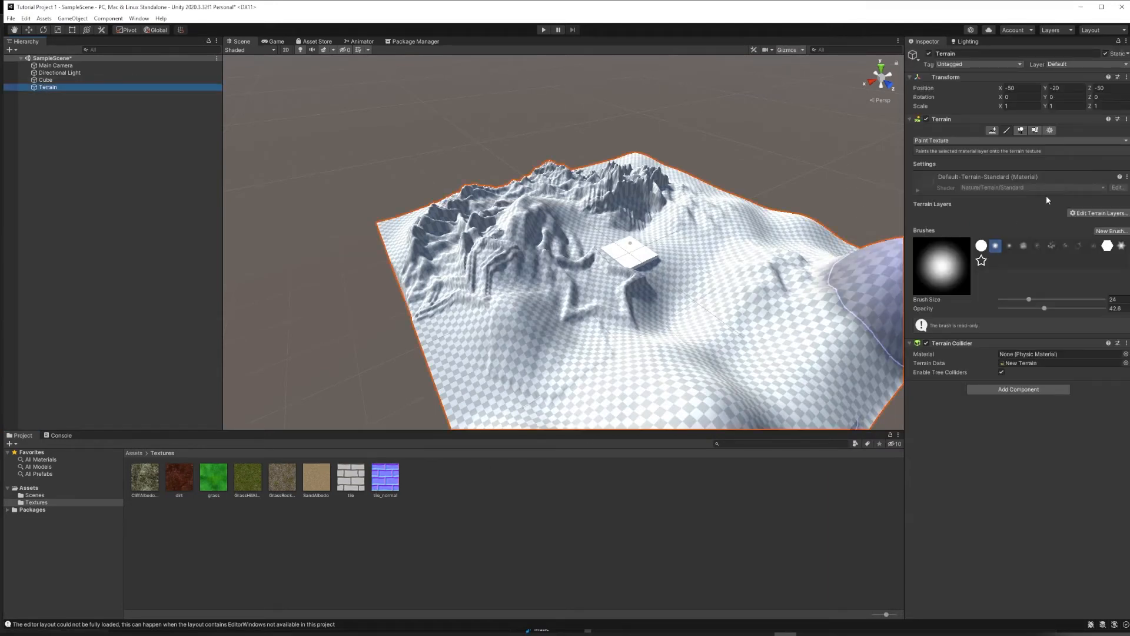
{"action": "left_click", "coordinate": [1086, 213]}
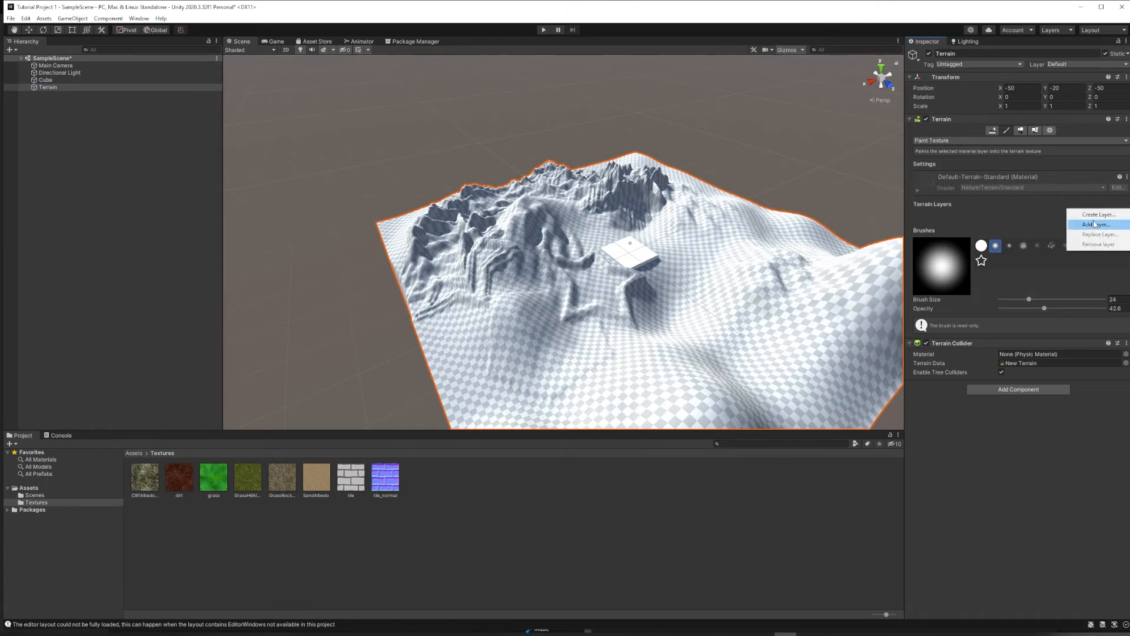
{"action": "left_click", "coordinate": [1095, 216]}
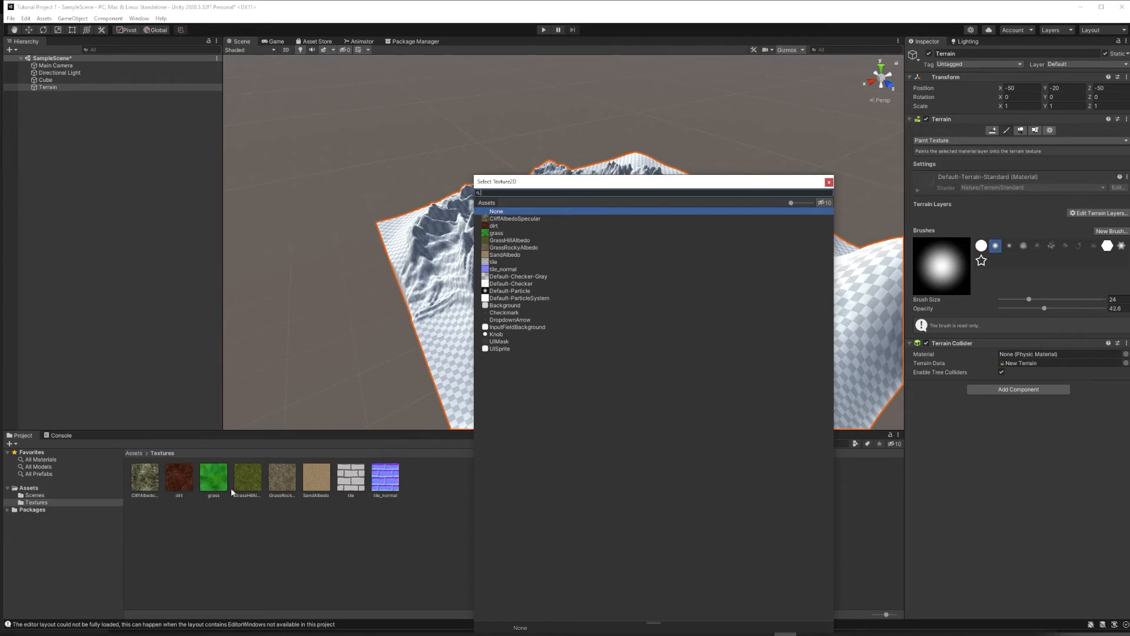
{"action": "left_click", "coordinate": [495, 227]}
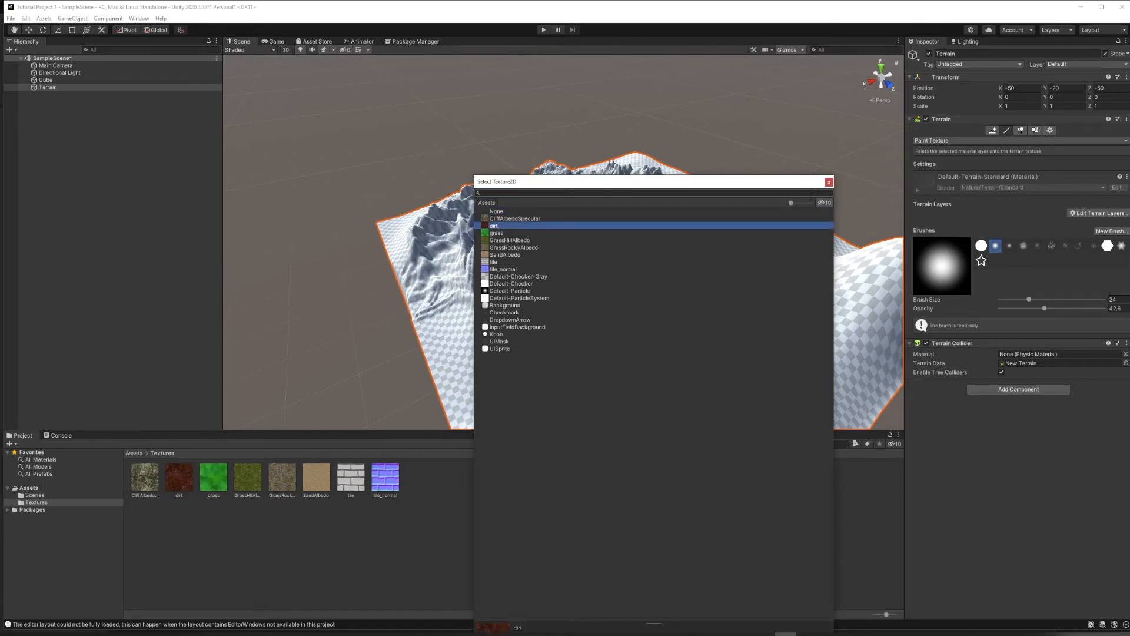
{"action": "double_click", "coordinate": [494, 226]}
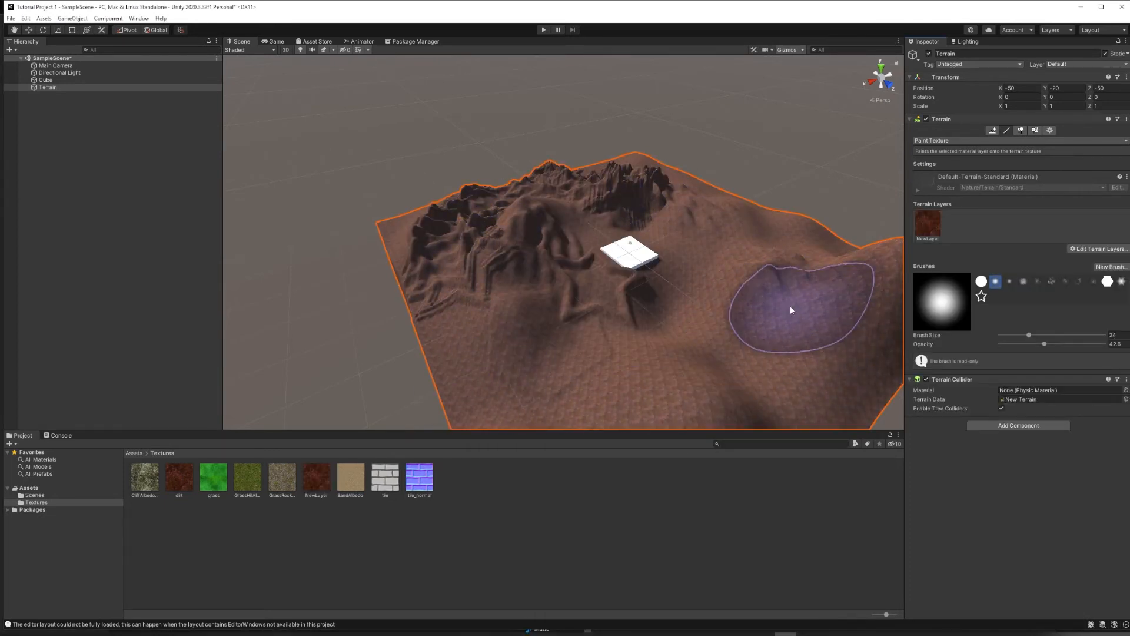
- Create a second terrain layer from the grass texture and make it the active layer for painting
{"action": "left_click", "coordinate": [1089, 249]}
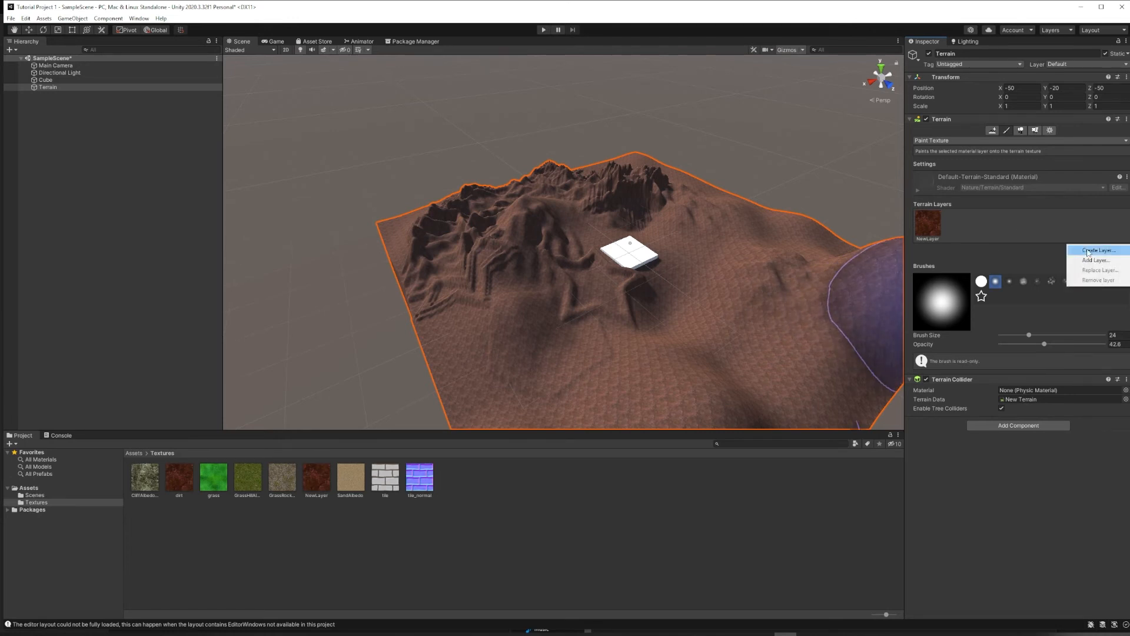
{"action": "left_click", "coordinate": [1089, 254]}
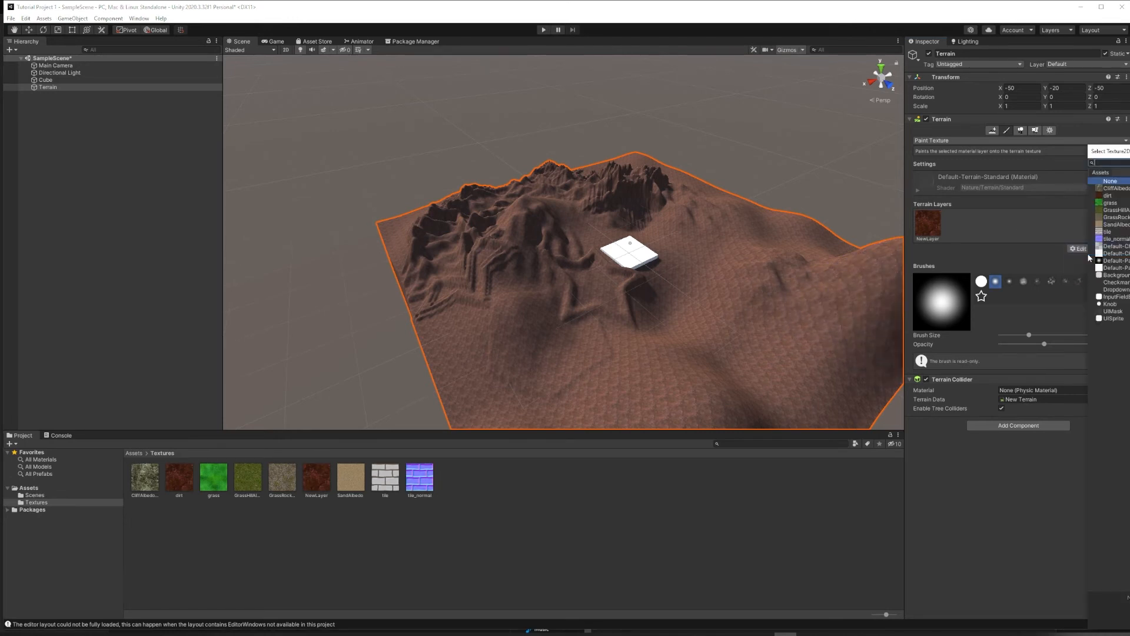
{"action": "left_click", "coordinate": [1100, 204]}
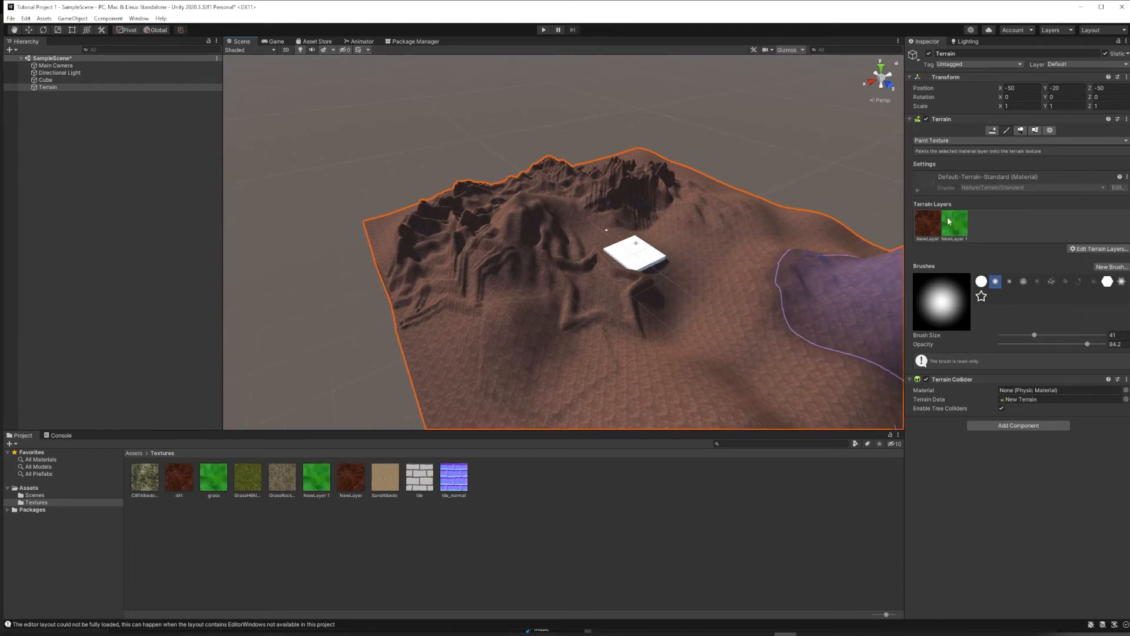
{"action": "left_click", "coordinate": [957, 225]}
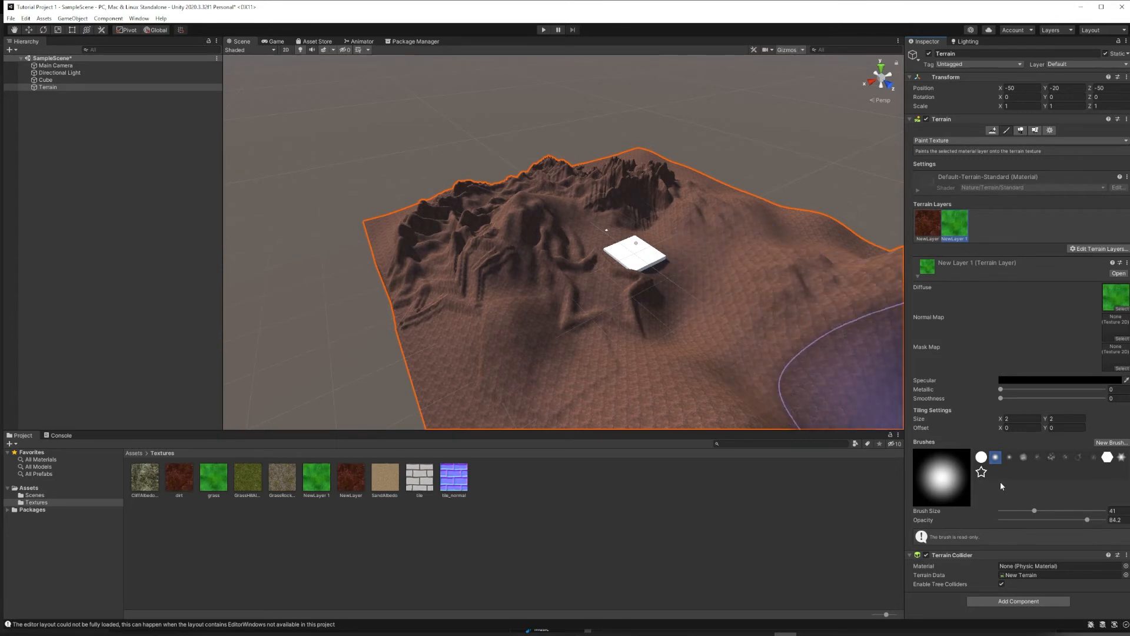
- Try painting grass near the cube at opacity 84.2 and at about 26, undoing the strokes each time
{"action": "mouse_move", "coordinate": [760, 293]}
{"action": "left_mouse_down"}
{"action": "mouse_move", "coordinate": [655, 351]}
{"action": "mouse_move", "coordinate": [559, 333]}
{"action": "mouse_move", "coordinate": [510, 277]}
{"action": "mouse_move", "coordinate": [518, 216]}
{"action": "mouse_move", "coordinate": [575, 183]}
{"action": "mouse_move", "coordinate": [667, 183]}
{"action": "mouse_move", "coordinate": [727, 224]}
{"action": "mouse_move", "coordinate": [820, 384]}
{"action": "mouse_move", "coordinate": [812, 376]}
{"action": "left_mouse_up"}
{"action": "key", "text": "ctrl+z"}
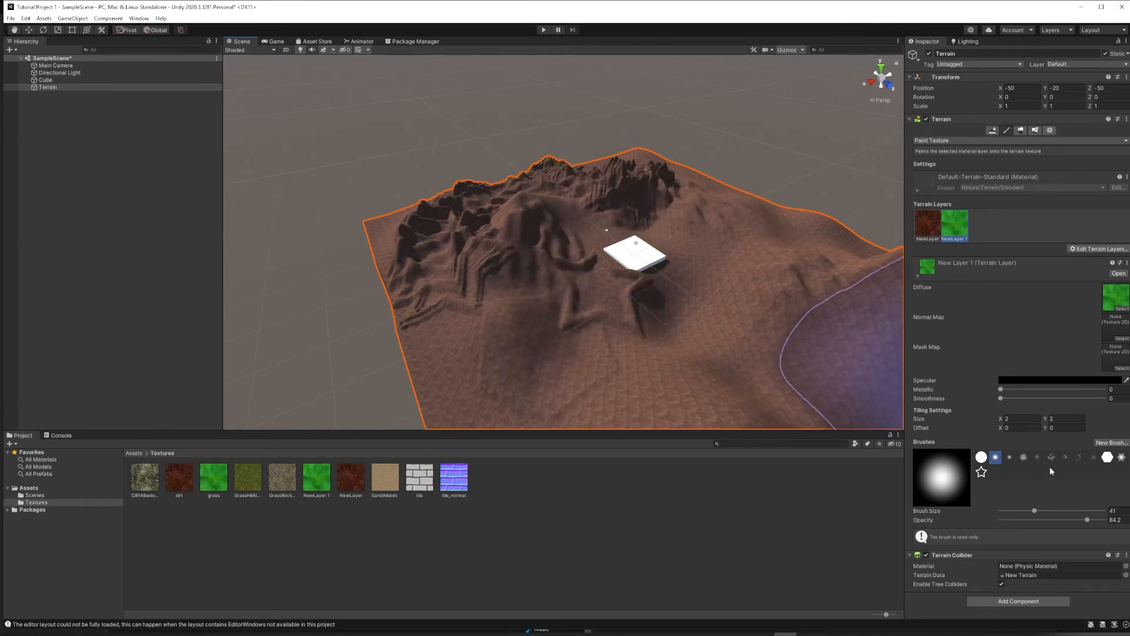
{"action": "left_click_drag", "start_coordinate": [1088, 520], "coordinate": [1028, 521]}
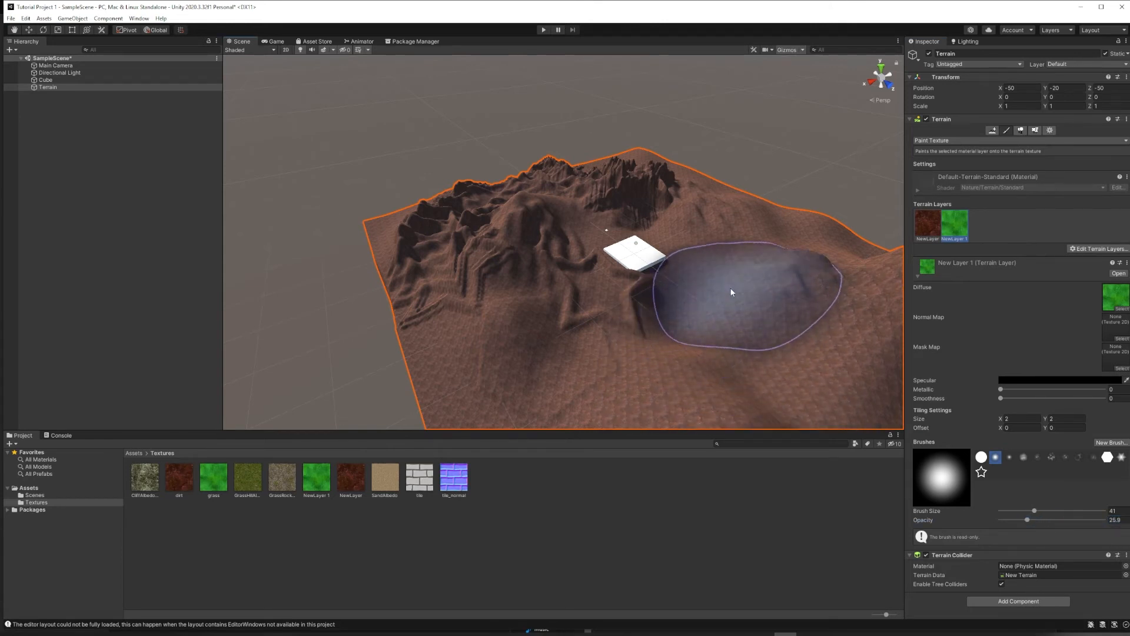
{"action": "left_click", "coordinate": [730, 289]}
{"action": "left_click", "coordinate": [580, 342]}
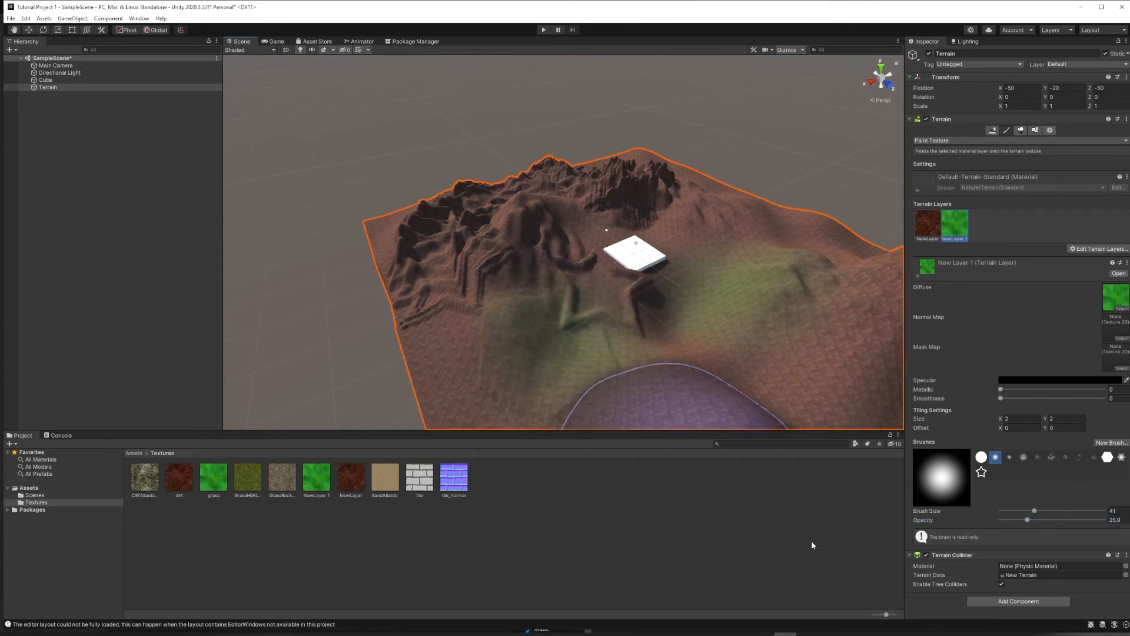
{"action": "key", "text": "ctrl+z"}
{"action": "key", "text": "ctrl+z"}
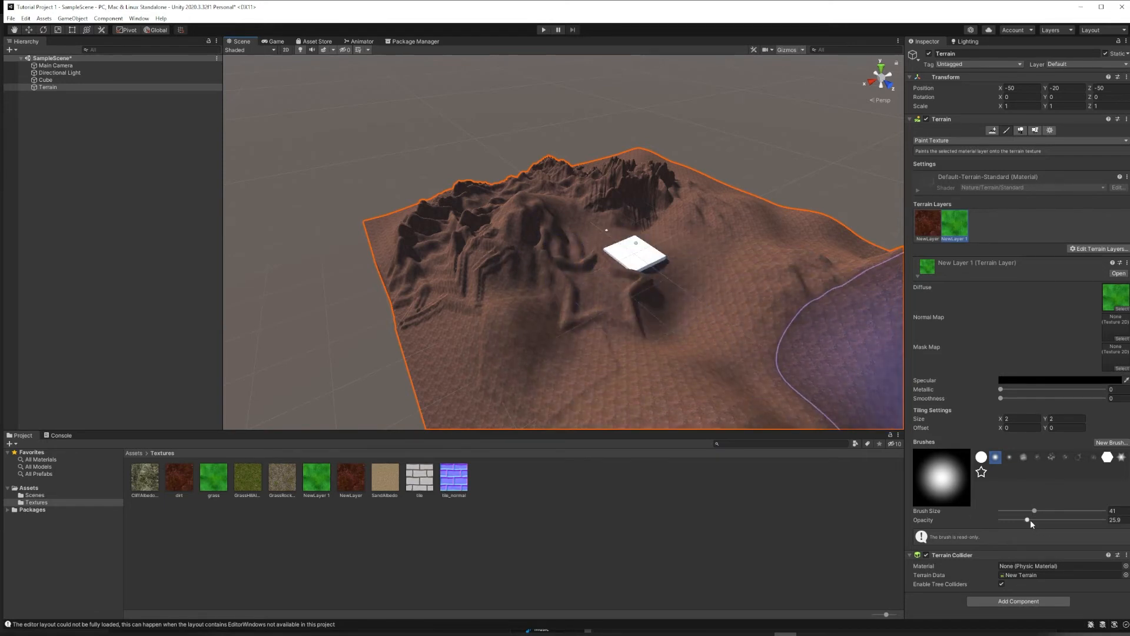
- Set the brush size to 30 and the opacity to about 35, and paint grass across the valley around the cube
{"action": "left_click_drag", "start_coordinate": [1031, 521], "coordinate": [1028, 511]}
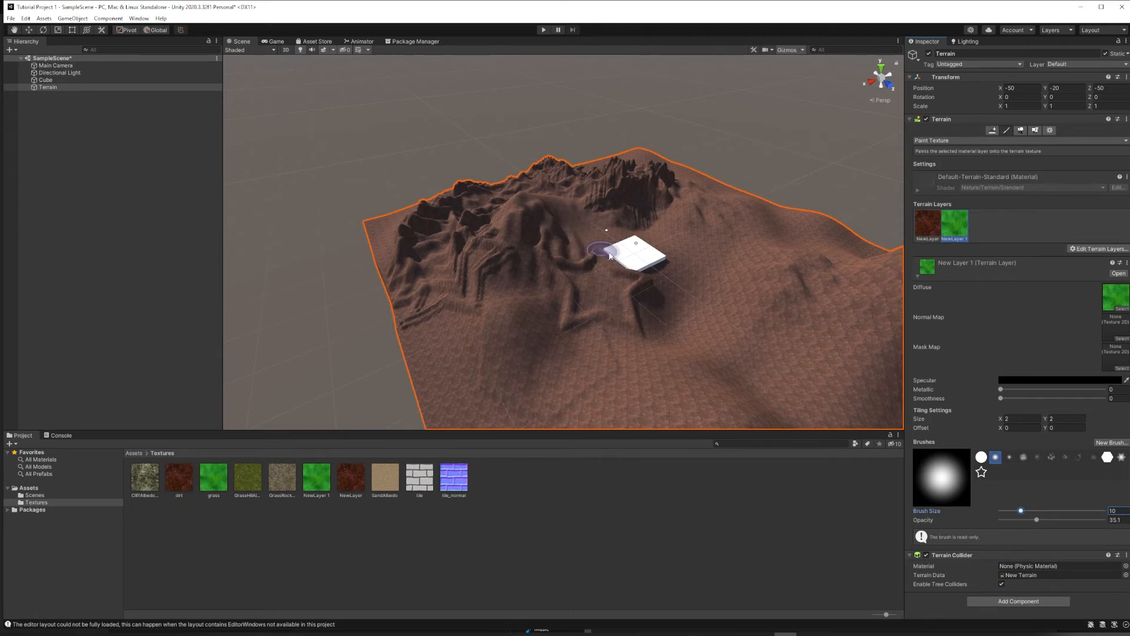
{"action": "left_click_drag", "start_coordinate": [1031, 514], "coordinate": [1032, 511]}
{"action": "mouse_move", "coordinate": [706, 217]}
{"action": "left_mouse_down"}
{"action": "mouse_move", "coordinate": [599, 265]}
{"action": "mouse_move", "coordinate": [658, 285]}
{"action": "mouse_move", "coordinate": [478, 354]}
{"action": "mouse_move", "coordinate": [718, 239]}
{"action": "mouse_move", "coordinate": [796, 225]}
{"action": "mouse_move", "coordinate": [732, 192]}
{"action": "mouse_move", "coordinate": [732, 232]}
{"action": "left_mouse_up"}
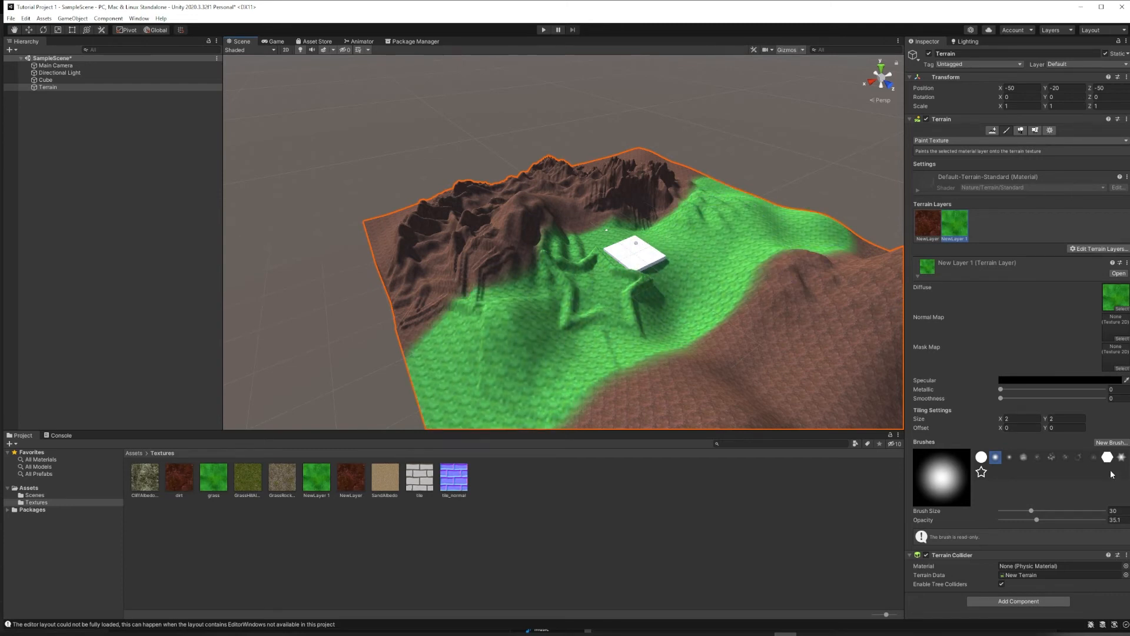
- Reduce the brush opacity to about 5.7 and blend grass over the brown hills and the foot of the mountains
{"action": "left_click_drag", "start_coordinate": [1037, 520], "coordinate": [1008, 521]}
{"action": "mouse_move", "coordinate": [803, 306]}
{"action": "left_mouse_down"}
{"action": "mouse_move", "coordinate": [802, 320]}
{"action": "mouse_move", "coordinate": [656, 404]}
{"action": "mouse_move", "coordinate": [694, 356]}
{"action": "mouse_move", "coordinate": [656, 367]}
{"action": "mouse_move", "coordinate": [771, 286]}
{"action": "mouse_move", "coordinate": [787, 254]}
{"action": "left_mouse_up"}
{"action": "mouse_move", "coordinate": [582, 228]}
{"action": "left_mouse_down"}
{"action": "mouse_move", "coordinate": [530, 295]}
{"action": "mouse_move", "coordinate": [467, 338]}
{"action": "mouse_move", "coordinate": [433, 302]}
{"action": "mouse_move", "coordinate": [424, 377]}
{"action": "left_mouse_up"}
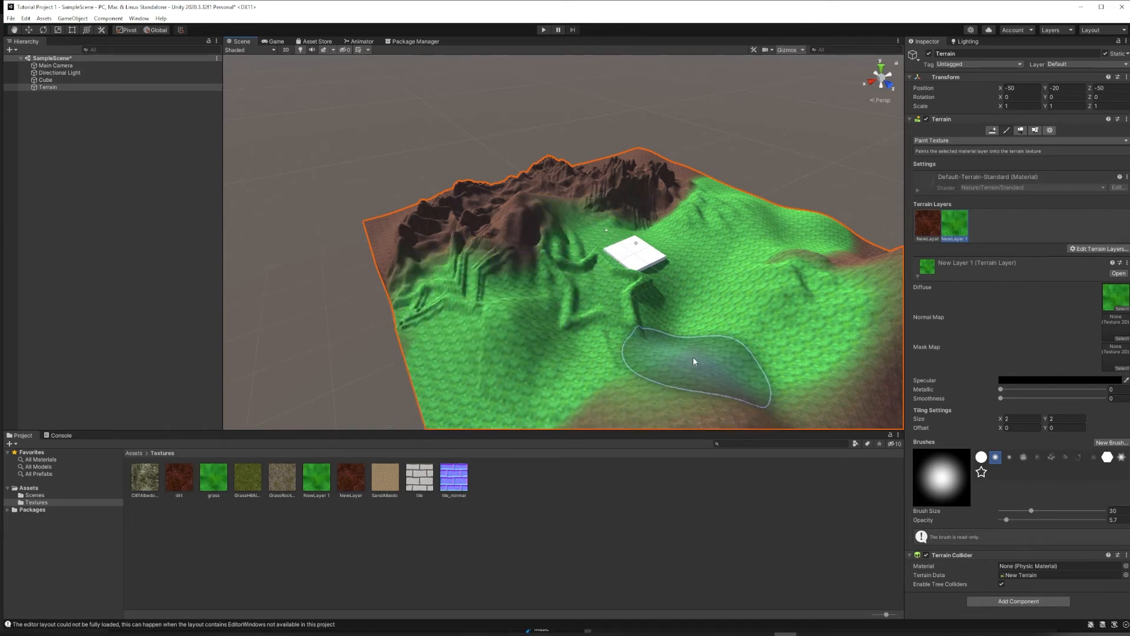
- Continue blending grass lightly over the slopes beyond the cube and the terrain's far edge behind the mountains
{"action": "middle_click_drag", "start_coordinate": [694, 362], "coordinate": [807, 290]}
{"action": "left_click_drag", "start_coordinate": [660, 295], "coordinate": [789, 324], "text": "alt"}
{"action": "middle_click_drag", "start_coordinate": [789, 323], "coordinate": [505, 273]}
{"action": "scroll", "coordinate": [507, 294], "scroll_direction": "down", "scroll_amount": 2}
{"action": "mouse_move", "coordinate": [511, 351]}
{"action": "left_mouse_down"}
{"action": "mouse_move", "coordinate": [546, 305]}
{"action": "mouse_move", "coordinate": [497, 373]}
{"action": "mouse_move", "coordinate": [505, 217]}
{"action": "mouse_move", "coordinate": [772, 237]}
{"action": "left_mouse_up"}
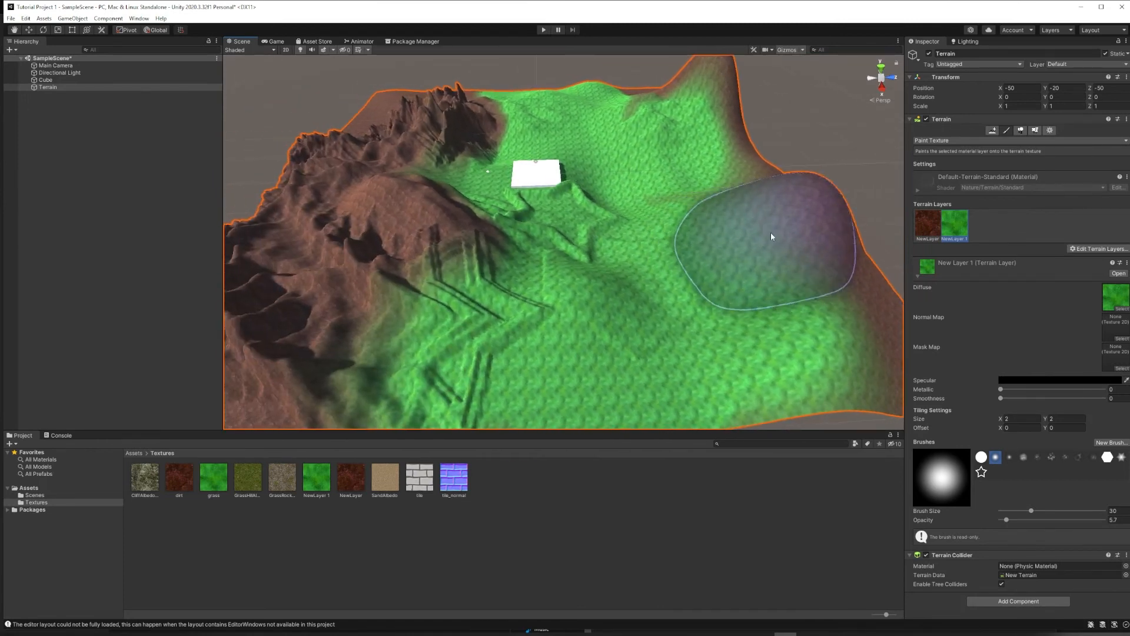
{"action": "middle_click_drag", "start_coordinate": [457, 309], "coordinate": [704, 332]}
{"action": "mouse_move", "coordinate": [467, 117]}
{"action": "left_mouse_down"}
{"action": "mouse_move", "coordinate": [494, 107]}
{"action": "mouse_move", "coordinate": [462, 117]}
{"action": "left_mouse_up"}
{"action": "middle_click_drag", "start_coordinate": [599, 184], "coordinate": [576, 243]}
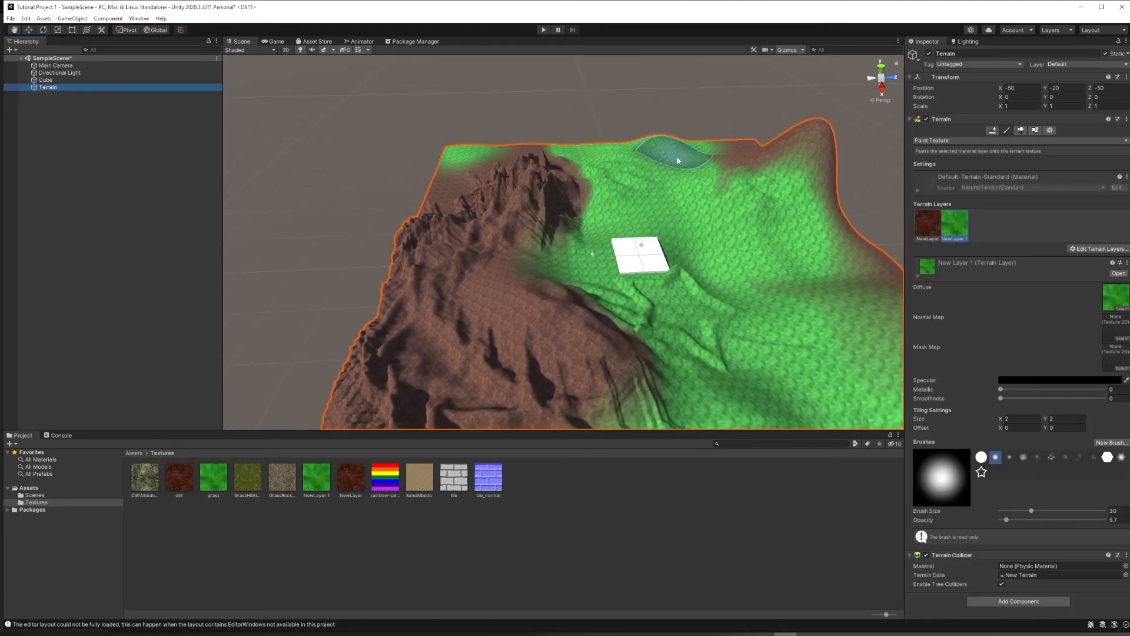
- Create a third terrain layer from the rainbow-solid texture and make it the active layer for painting
{"action": "left_click", "coordinate": [1084, 250]}
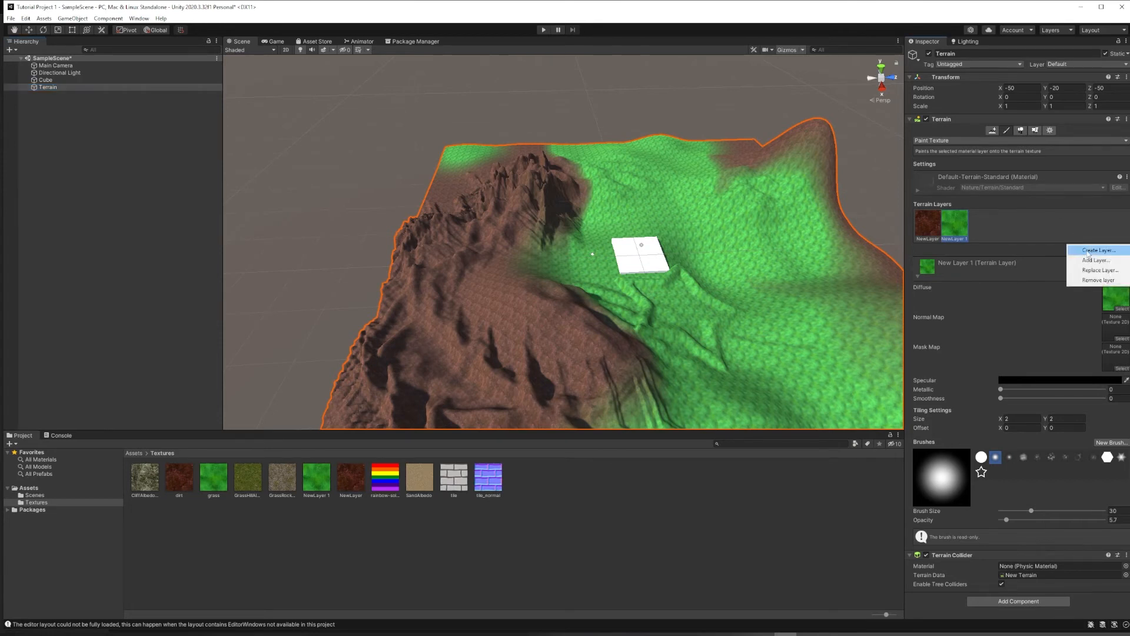
{"action": "left_click", "coordinate": [1093, 252]}
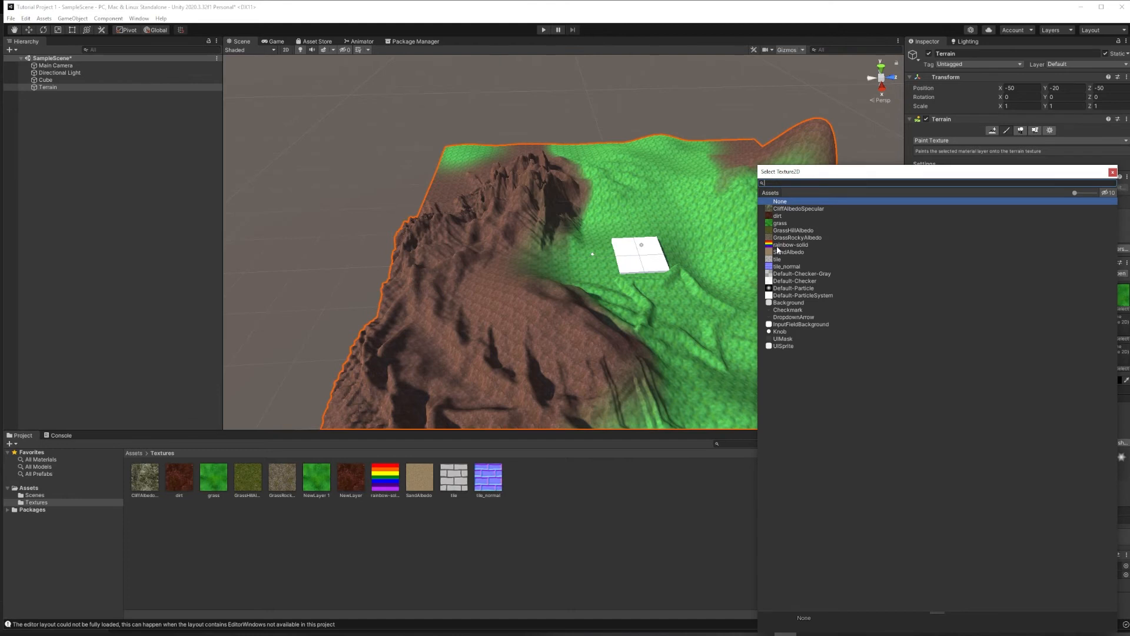
{"action": "left_click", "coordinate": [771, 245]}
{"action": "double_click", "coordinate": [770, 244]}
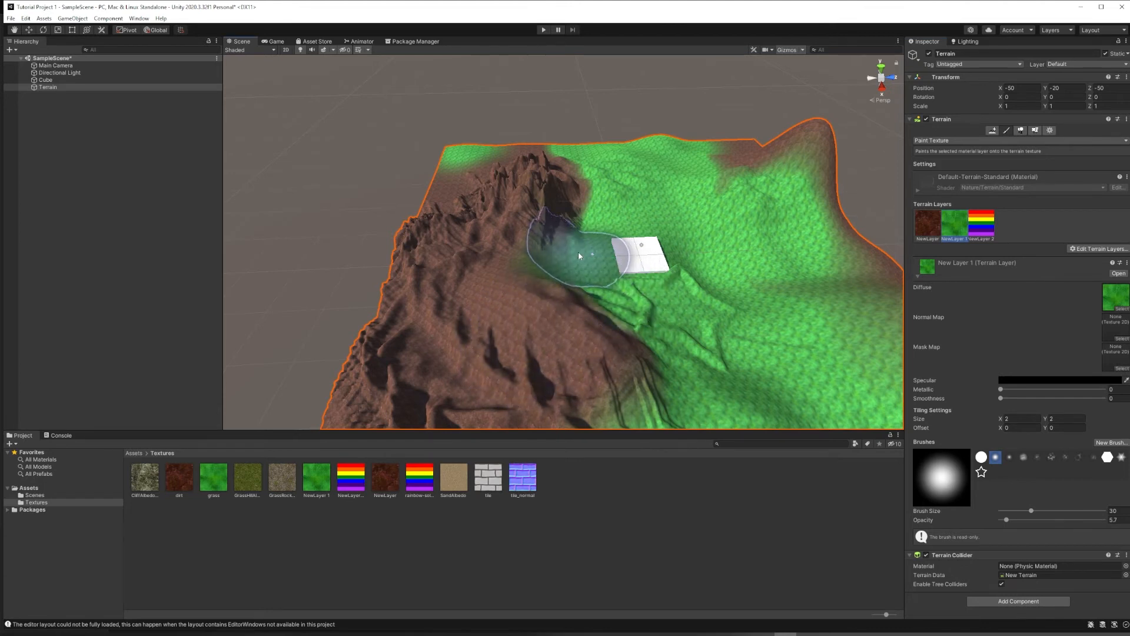
{"action": "left_click", "coordinate": [994, 226]}
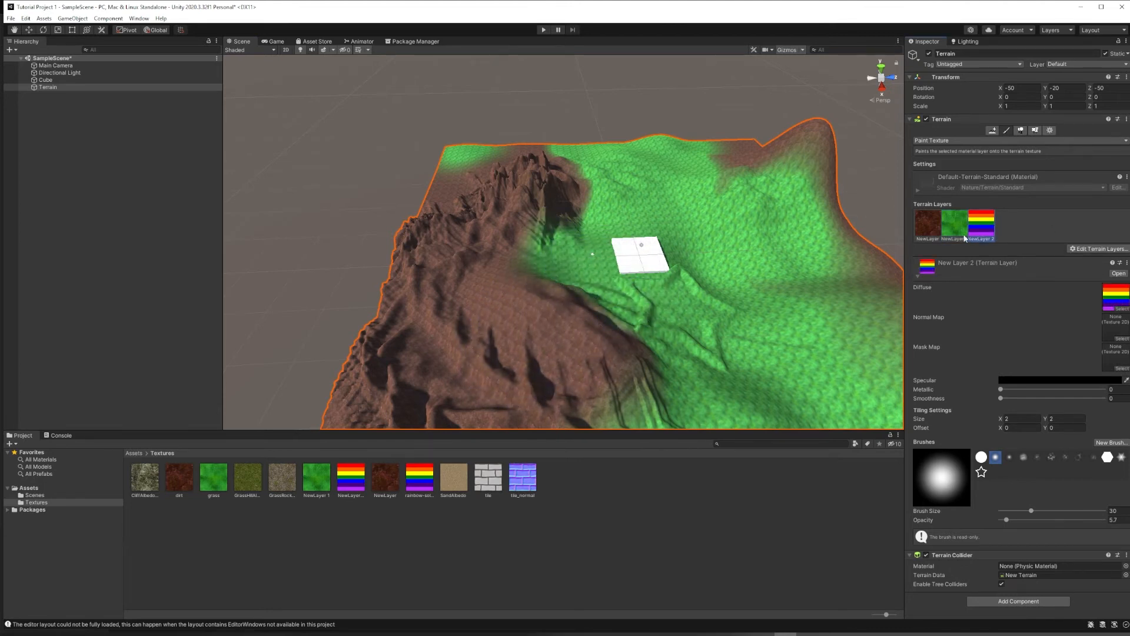
- Paint the rainbow texture over the grassy valley around the cube at opacity 5.7
{"action": "mouse_move", "coordinate": [542, 253]}
{"action": "left_mouse_down"}
{"action": "mouse_move", "coordinate": [619, 259]}
{"action": "mouse_move", "coordinate": [631, 241]}
{"action": "mouse_move", "coordinate": [743, 247]}
{"action": "mouse_move", "coordinate": [692, 293]}
{"action": "left_mouse_up"}
{"action": "scroll", "coordinate": [766, 356], "scroll_direction": "up", "scroll_amount": 2}
{"action": "scroll", "coordinate": [765, 353], "scroll_direction": "up", "scroll_amount": 5}
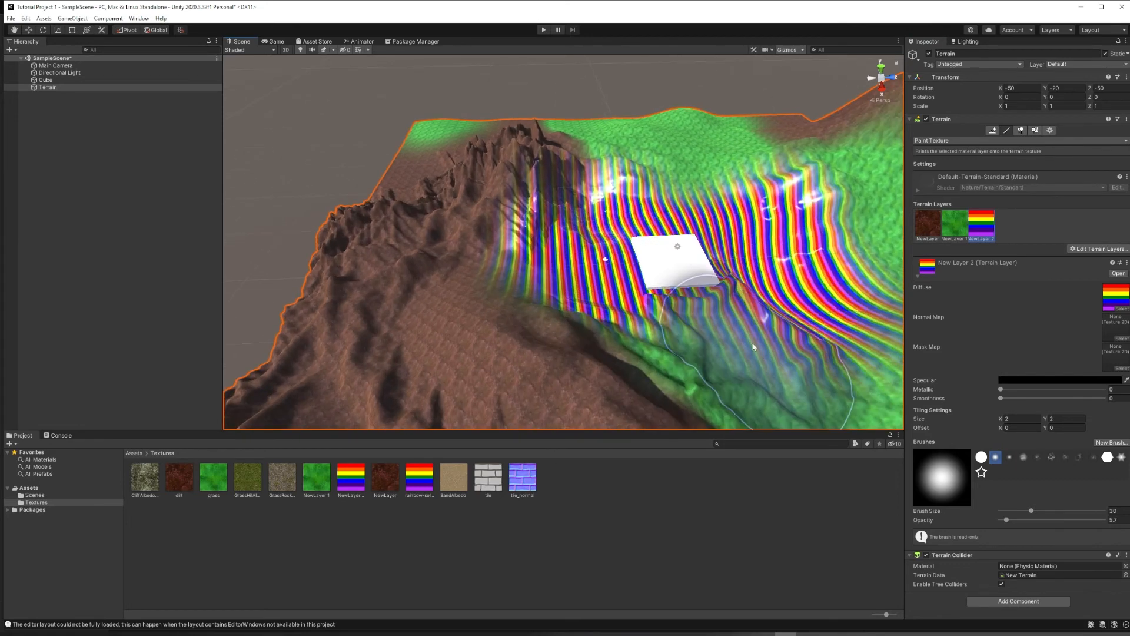
- Replace the third terrain layer's rainbow diffuse texture with the tile texture
{"action": "mouse_move", "coordinate": [766, 345]}
{"action": "middle_mouse_down"}
{"action": "mouse_move", "coordinate": [61, 146]}
{"action": "mouse_move", "coordinate": [91, 170]}
{"action": "mouse_move", "coordinate": [648, 135]}
{"action": "mouse_move", "coordinate": [795, 257]}
{"action": "middle_mouse_up"}
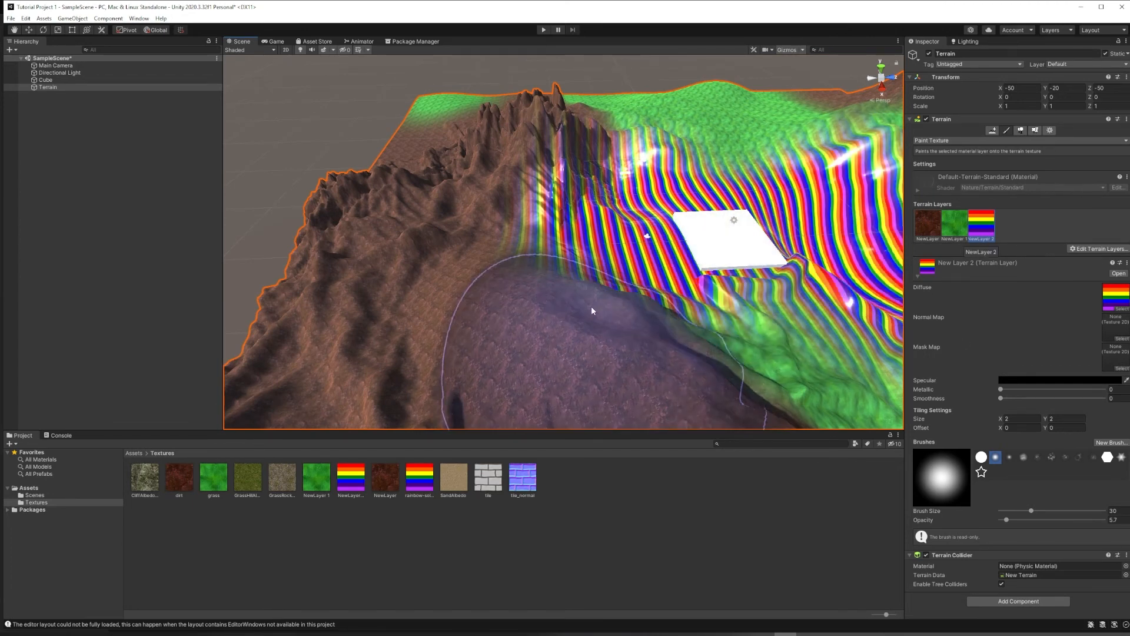
{"action": "scroll", "coordinate": [636, 270], "scroll_direction": "down", "scroll_amount": 4}
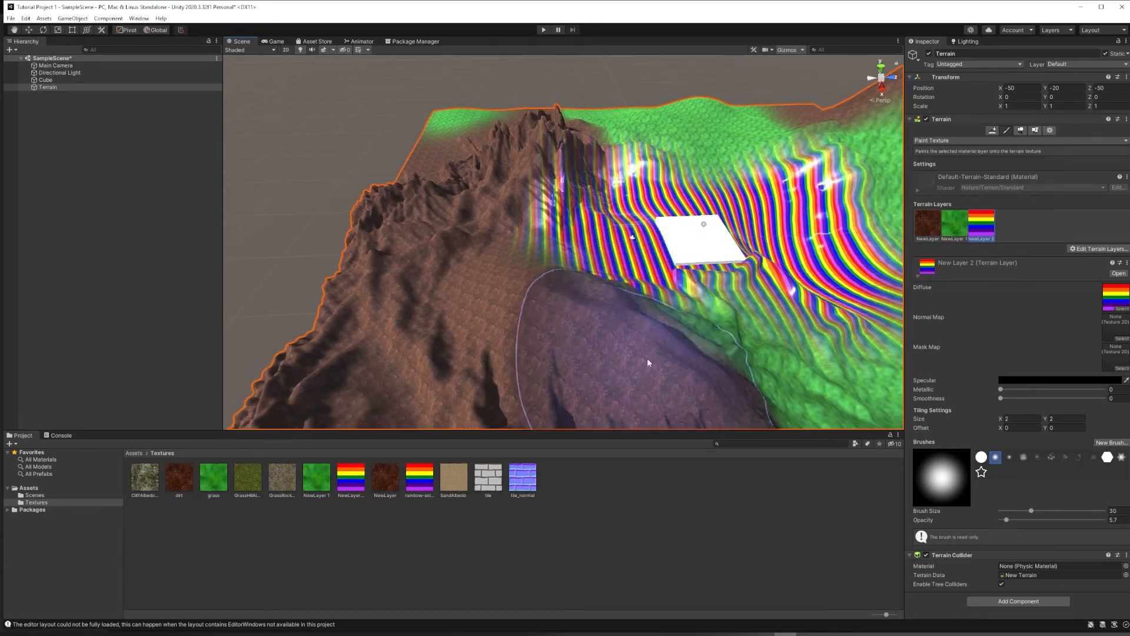
{"action": "left_click", "coordinate": [485, 483]}
{"action": "left_click_drag", "start_coordinate": [536, 458], "coordinate": [984, 226]}
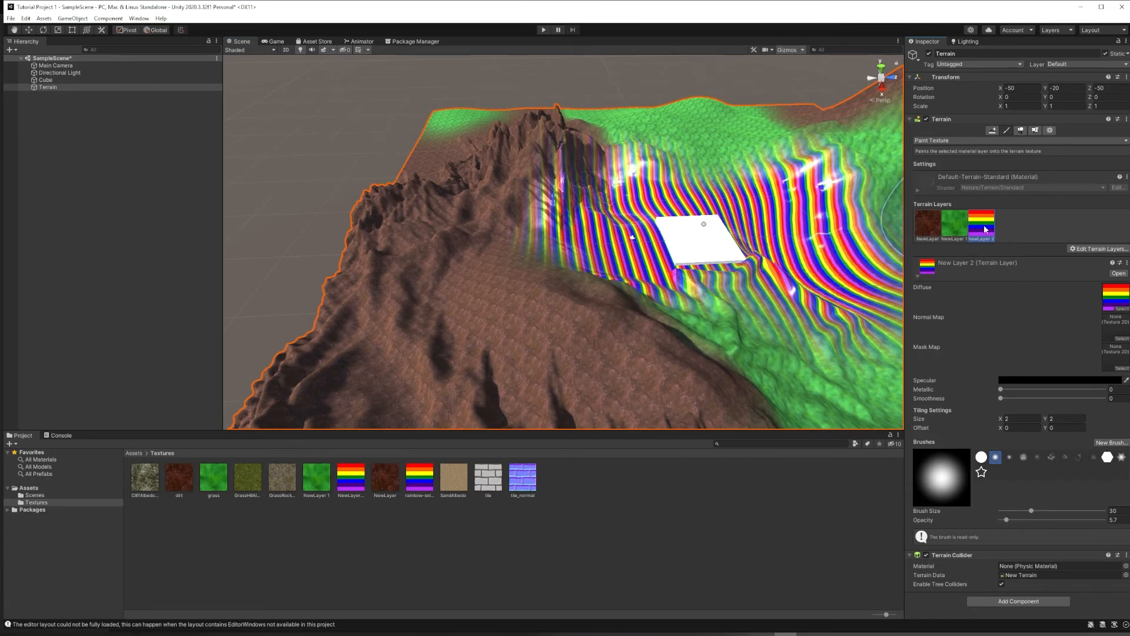
{"action": "left_click", "coordinate": [489, 482]}
{"action": "left_click_drag", "start_coordinate": [732, 455], "coordinate": [1121, 301]}
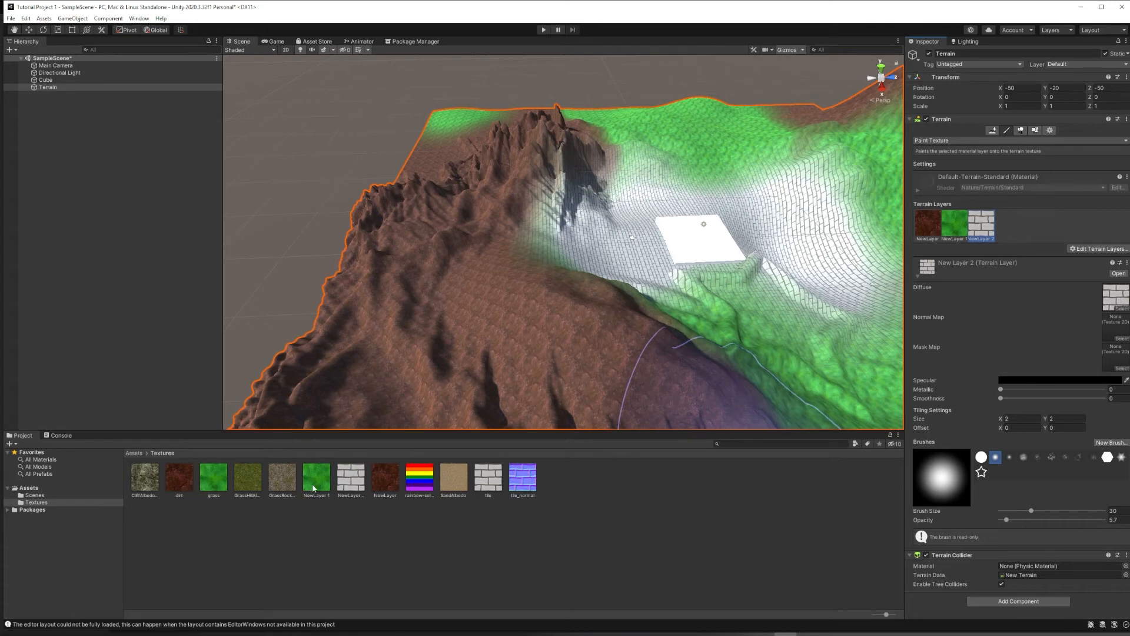
- Reassign the terrain layers' diffuse textures so the first uses dirt, the second rainbow-solid and the third grass
{"action": "left_click", "coordinate": [959, 228]}
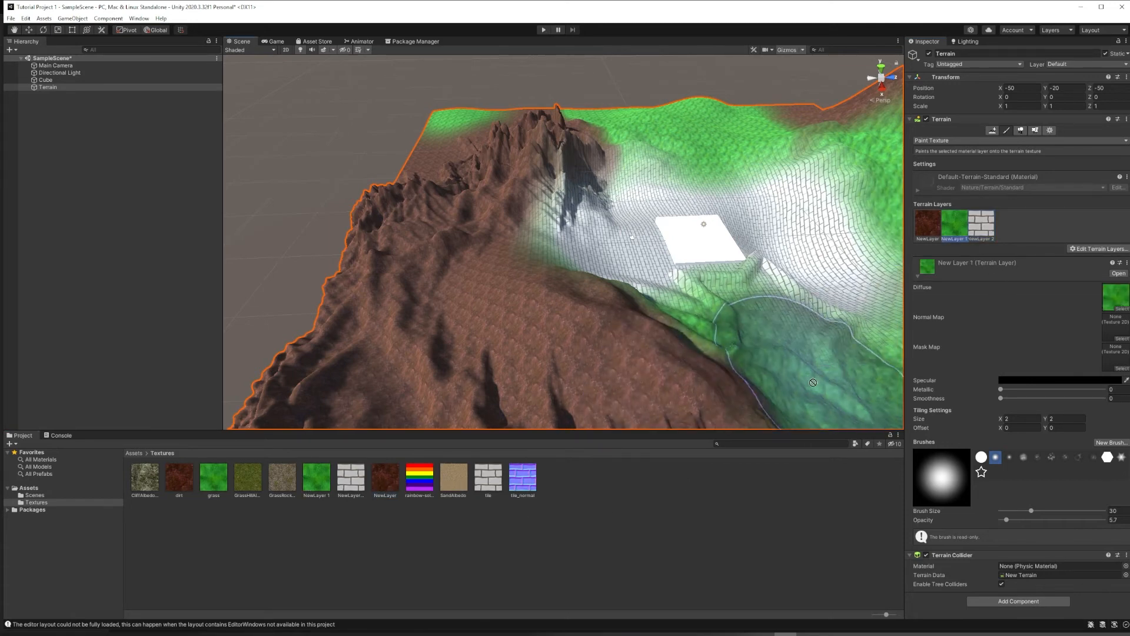
{"action": "mouse_move", "coordinate": [179, 478]}
{"action": "left_mouse_down"}
{"action": "mouse_move", "coordinate": [236, 480]}
{"action": "mouse_move", "coordinate": [1116, 298]}
{"action": "left_mouse_up"}
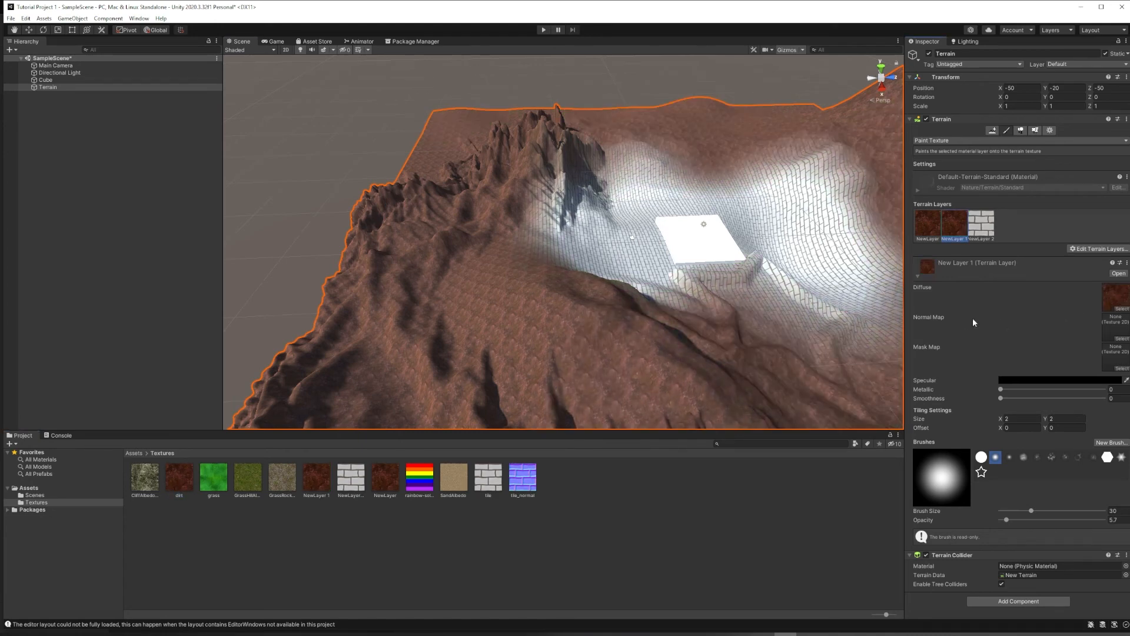
{"action": "left_click", "coordinate": [929, 228]}
{"action": "left_click_drag", "start_coordinate": [205, 481], "coordinate": [1116, 299]}
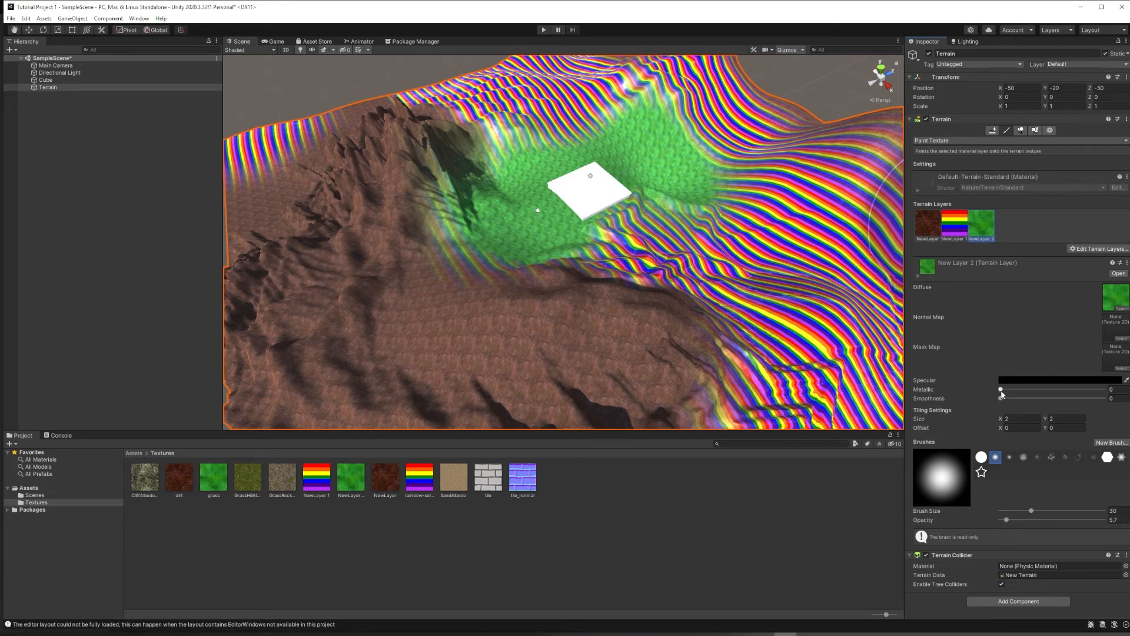
- Try the Metallic and Smoothness settings of the grass terrain layer and leave both at 0
{"action": "mouse_move", "coordinate": [1001, 390]}
{"action": "left_mouse_down"}
{"action": "mouse_move", "coordinate": [1104, 389]}
{"action": "mouse_move", "coordinate": [924, 392]}
{"action": "left_mouse_up"}
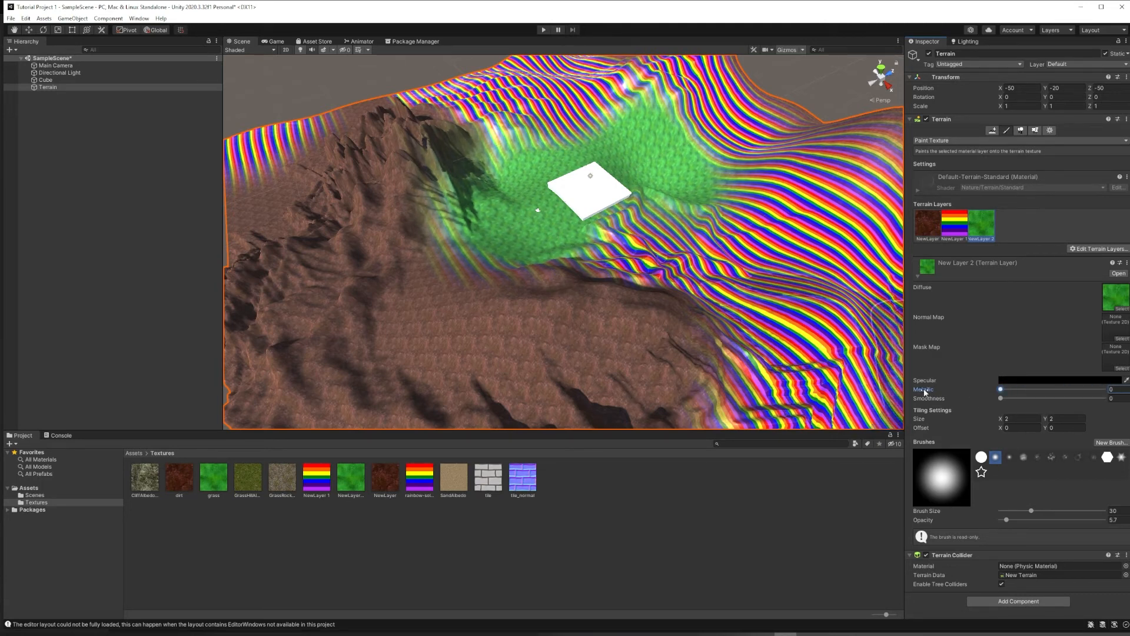
{"action": "left_click_drag", "start_coordinate": [1001, 400], "coordinate": [962, 406]}
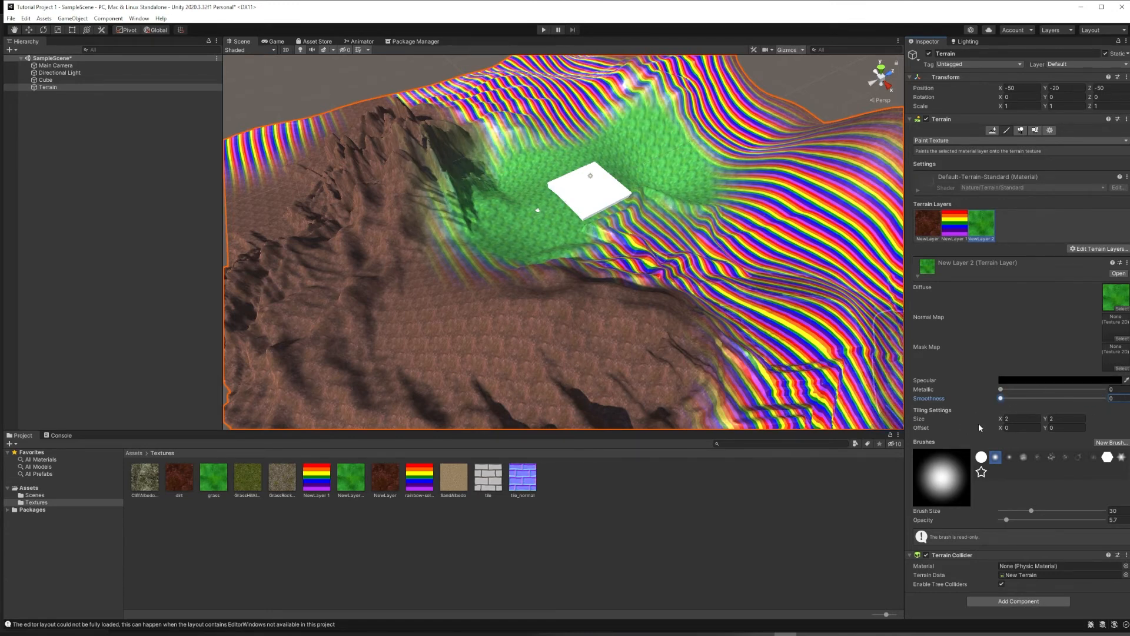
- Set the grass terrain layer's tiling size to X 10 and Y 10
{"action": "scroll", "coordinate": [571, 241], "scroll_direction": "up", "scroll_amount": 5}
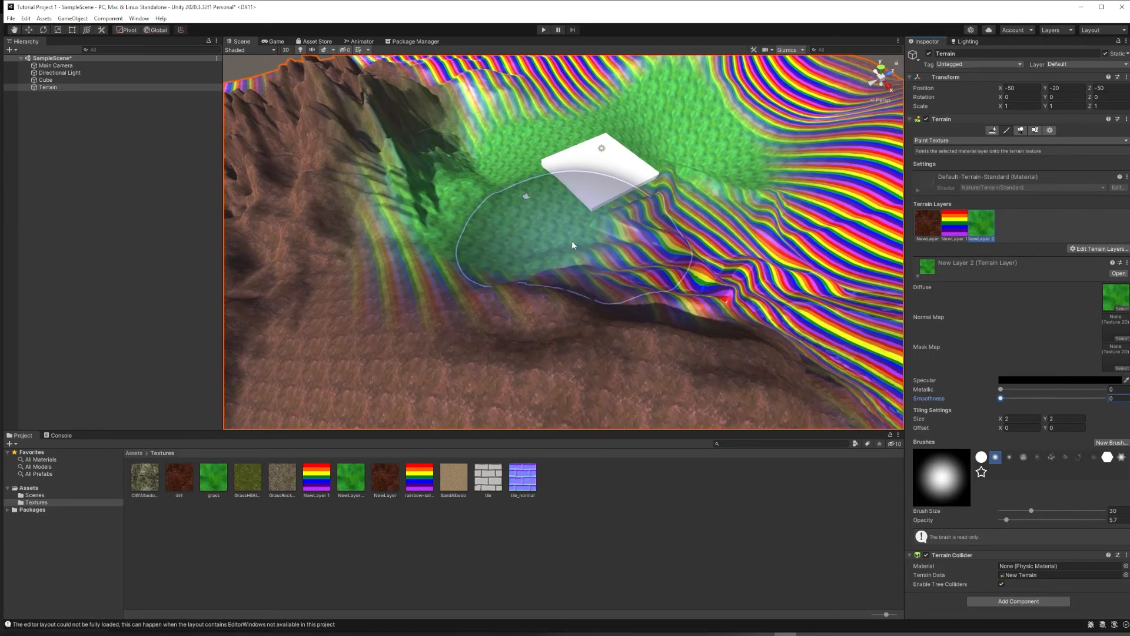
{"action": "mouse_move", "coordinate": [572, 240]}
{"action": "right_mouse_down"}
{"action": "mouse_move", "coordinate": [647, 147]}
{"action": "mouse_move", "coordinate": [710, 4]}
{"action": "mouse_move", "coordinate": [743, 300]}
{"action": "mouse_move", "coordinate": [818, 272]}
{"action": "mouse_move", "coordinate": [895, 200]}
{"action": "right_mouse_up"}
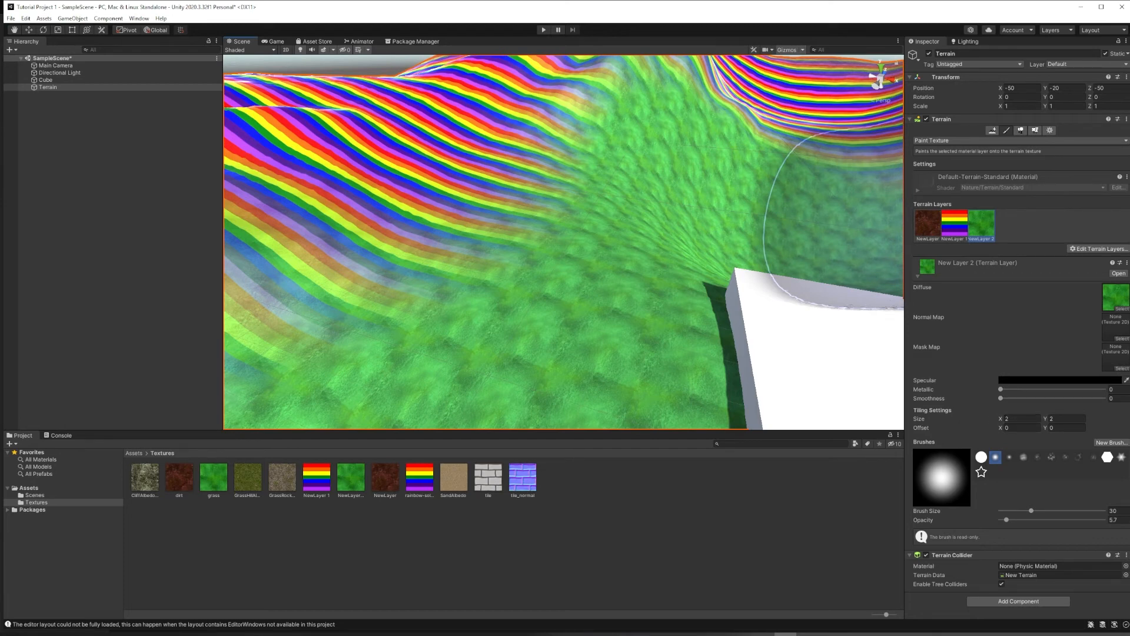
{"action": "left_click", "coordinate": [1024, 419]}
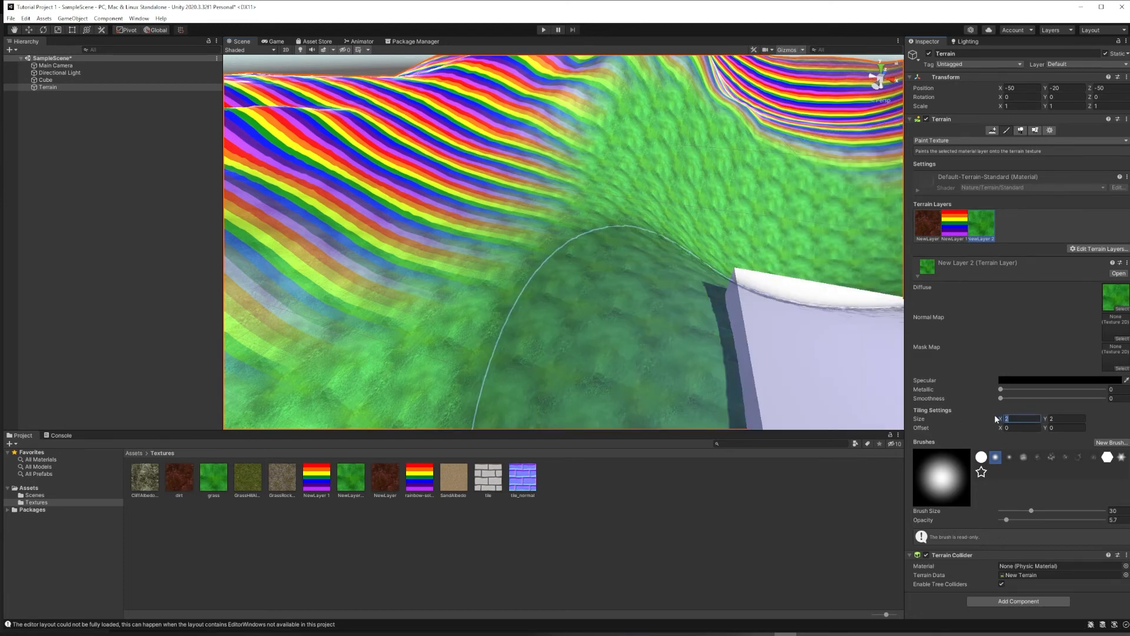
{"action": "type", "text": "10"}
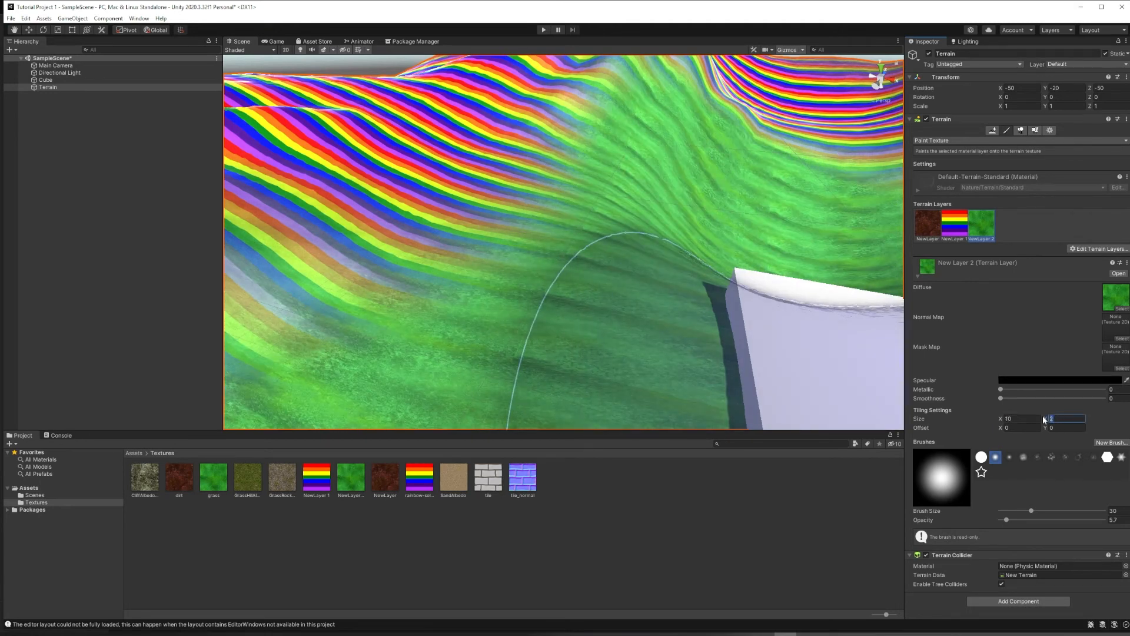
{"action": "type", "text": "10"}
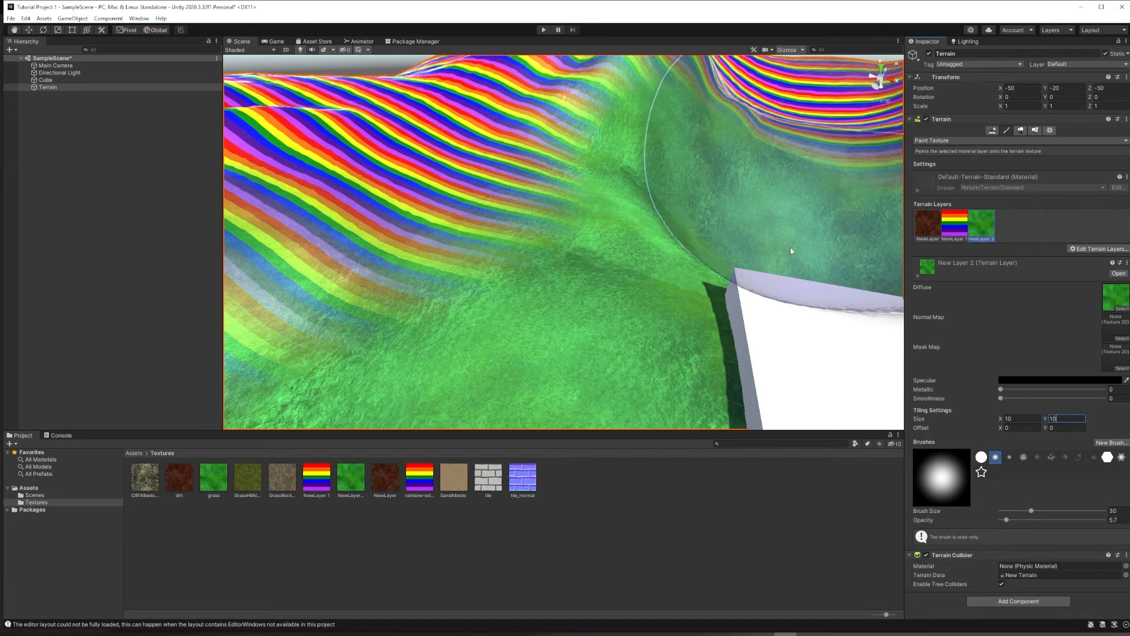
- Set the rainbow terrain layer's tiling size to X 2 and Y 20
{"action": "left_click", "coordinate": [956, 230]}
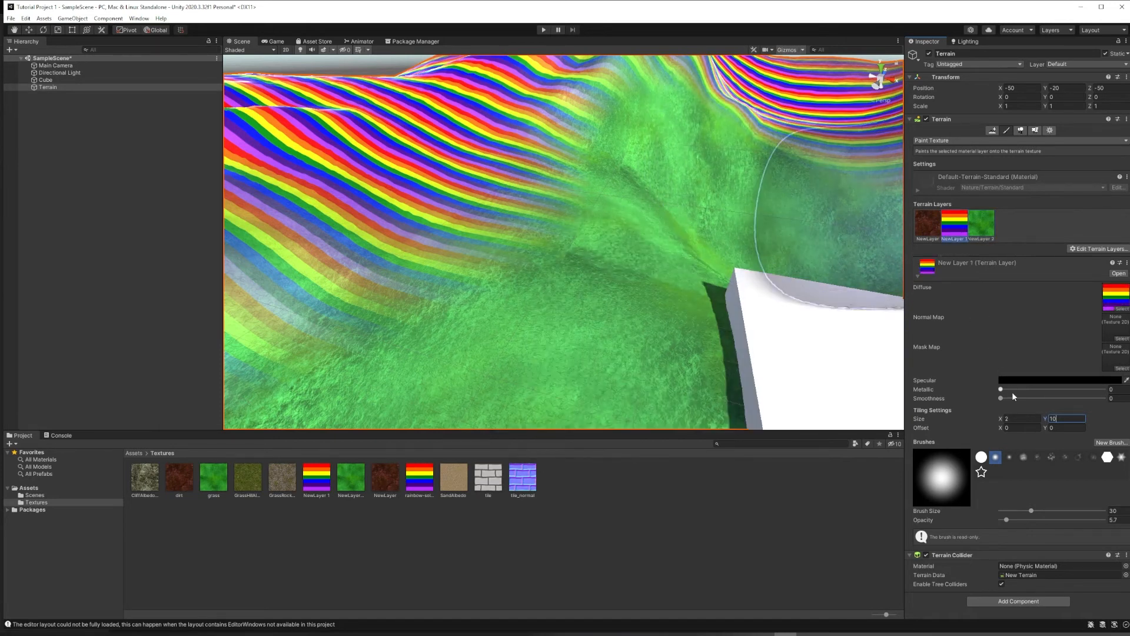
{"action": "type", "text": "2"}
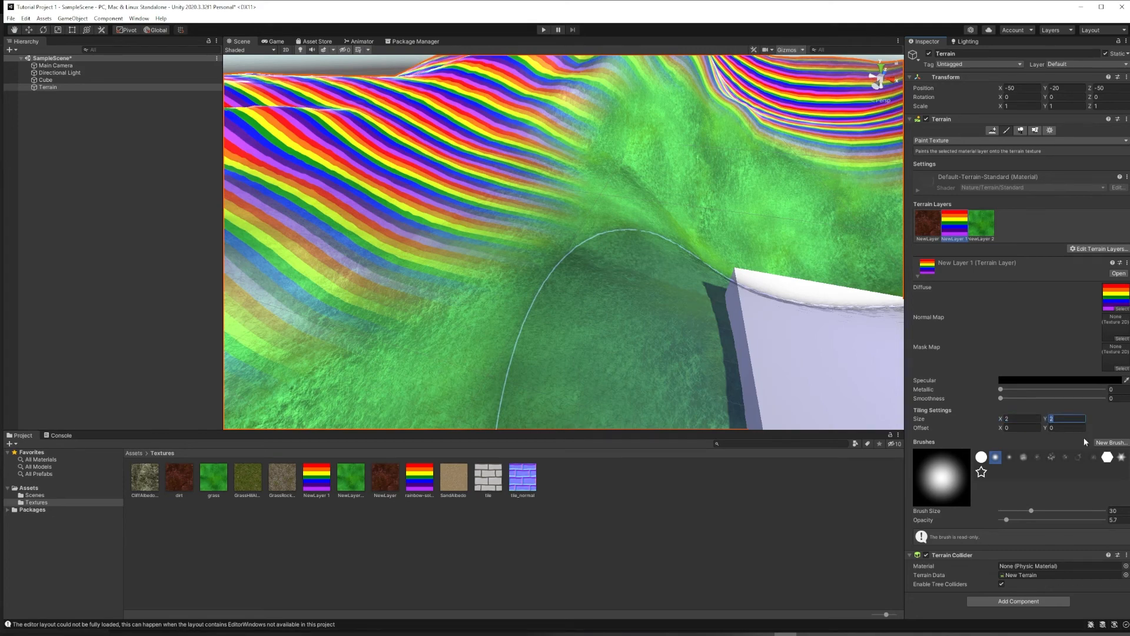
{"action": "type", "text": "20"}
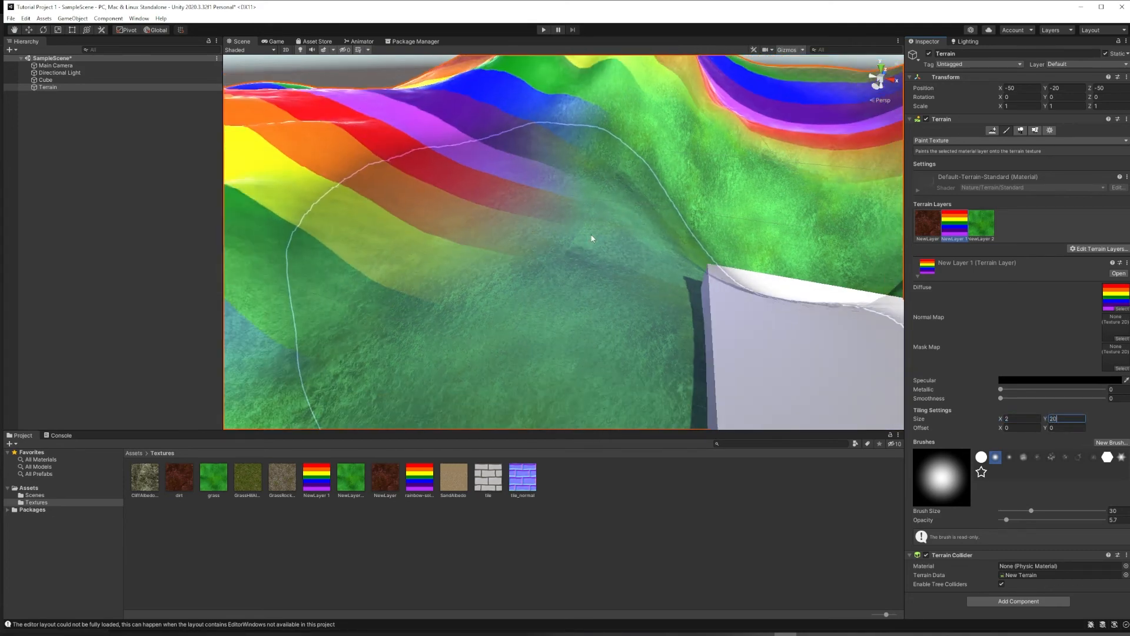
{"action": "scroll", "coordinate": [593, 238], "scroll_direction": "down", "scroll_amount": 10}
{"action": "left_click_drag", "start_coordinate": [565, 239], "coordinate": [591, 205], "text": "alt"}
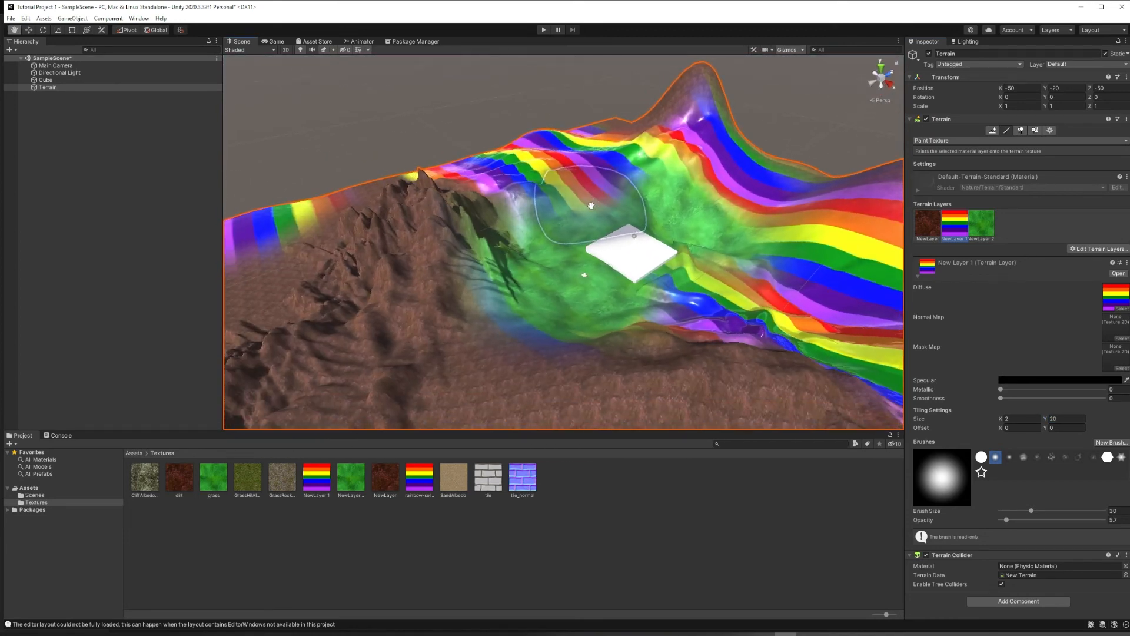
- Set the dirt terrain layer's tiling size to 10 by 10 and shift its X offset to about 4.31
{"action": "left_click", "coordinate": [928, 224]}
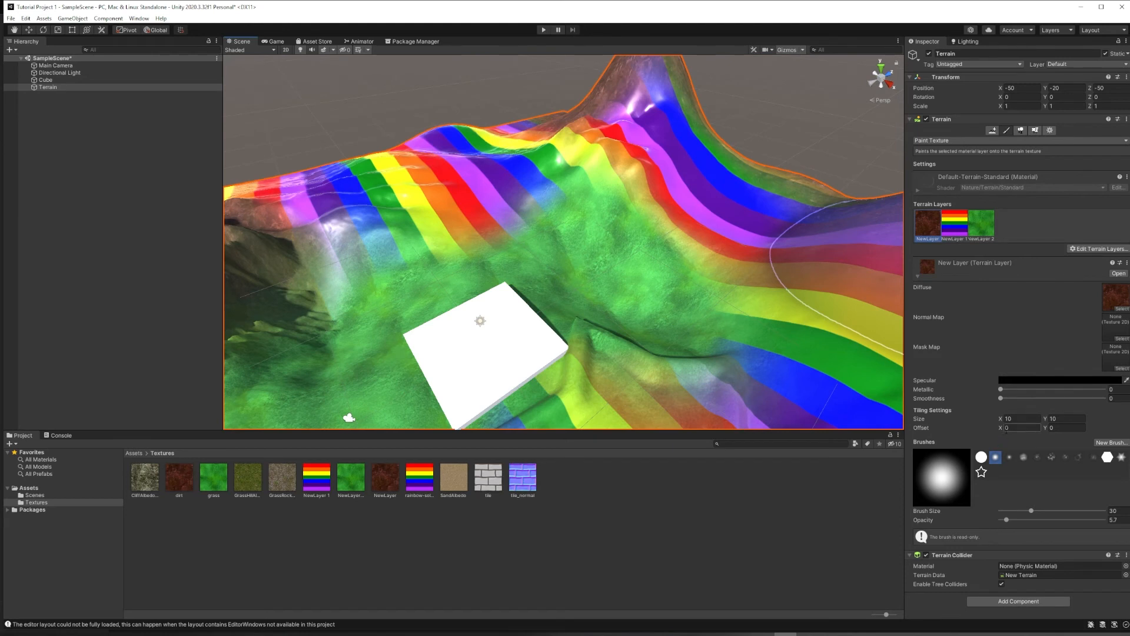
{"action": "mouse_move", "coordinate": [1001, 430]}
{"action": "left_mouse_down"}
{"action": "mouse_move", "coordinate": [1083, 417]}
{"action": "mouse_move", "coordinate": [906, 389]}
{"action": "left_mouse_up"}
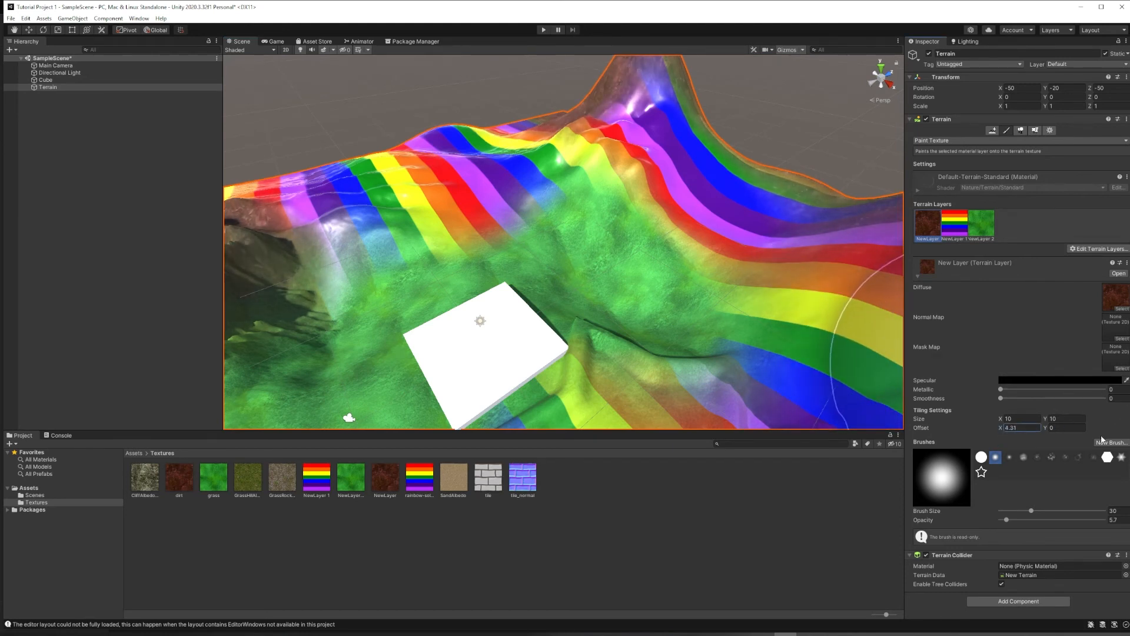
- Shift the rainbow terrain layer's texture by setting its tiling offset to X 0 and Y 12.6
{"action": "left_click", "coordinate": [955, 227]}
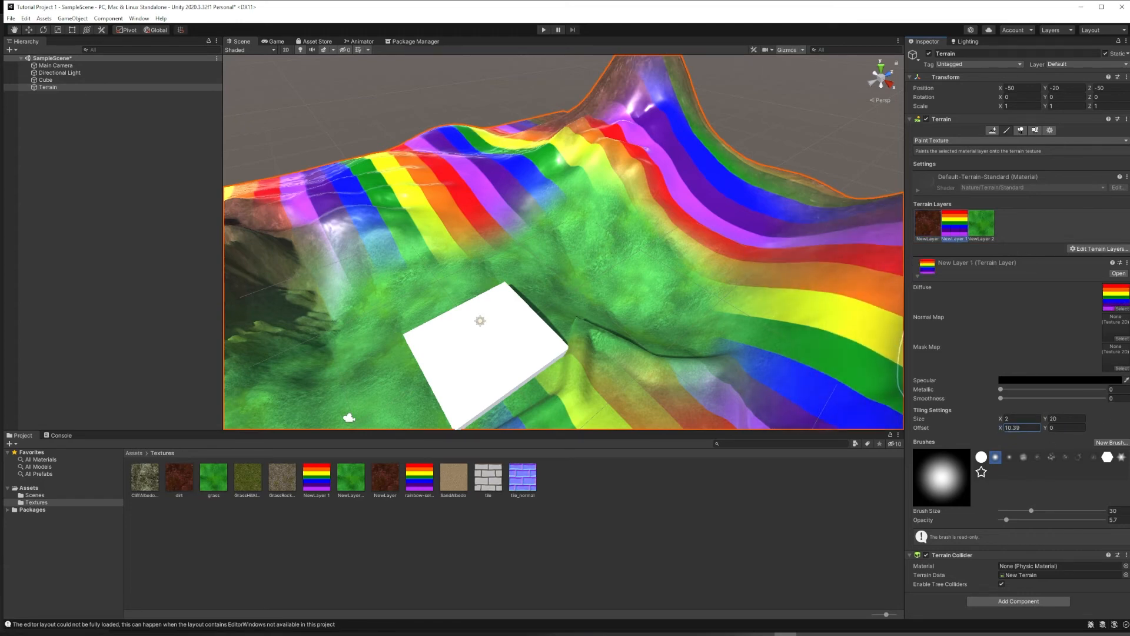
{"action": "left_click_drag", "start_coordinate": [1044, 429], "coordinate": [1124, 415]}
{"action": "left_click_drag", "start_coordinate": [235, 377], "coordinate": [306, 377]}
{"action": "left_click_drag", "start_coordinate": [942, 412], "coordinate": [636, 151]}
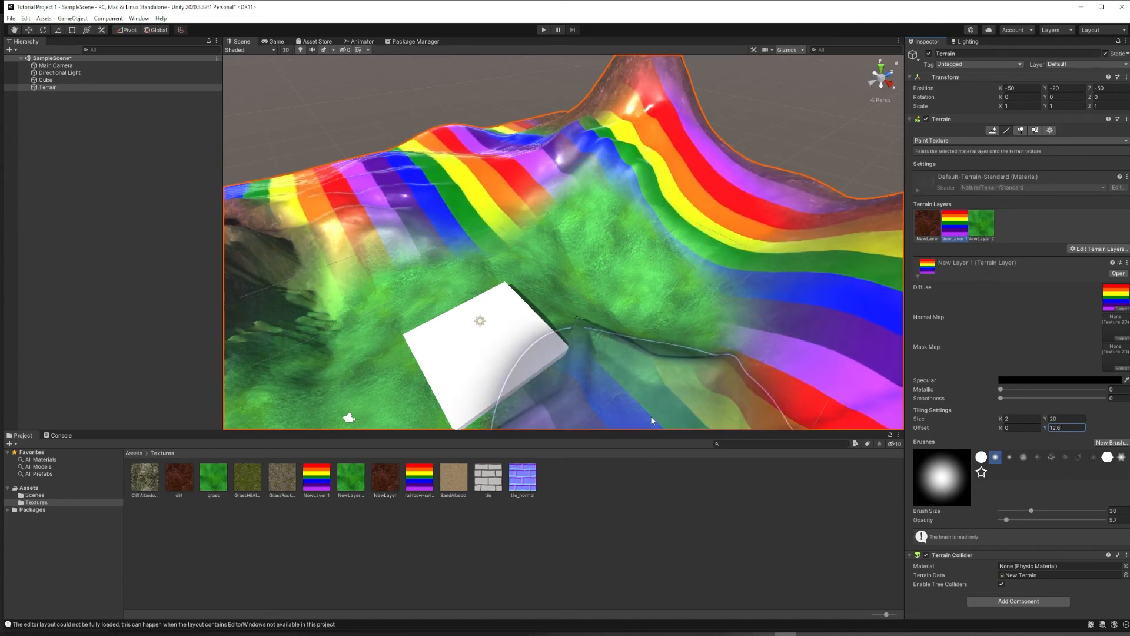
- Examine the retextured terrain from several angles, including the mountains, the rainbow slopes and the valley around the cube
{"action": "scroll", "coordinate": [651, 415], "scroll_direction": "down", "scroll_amount": 4}
{"action": "left_click_drag", "start_coordinate": [676, 351], "coordinate": [613, 198], "text": "alt"}
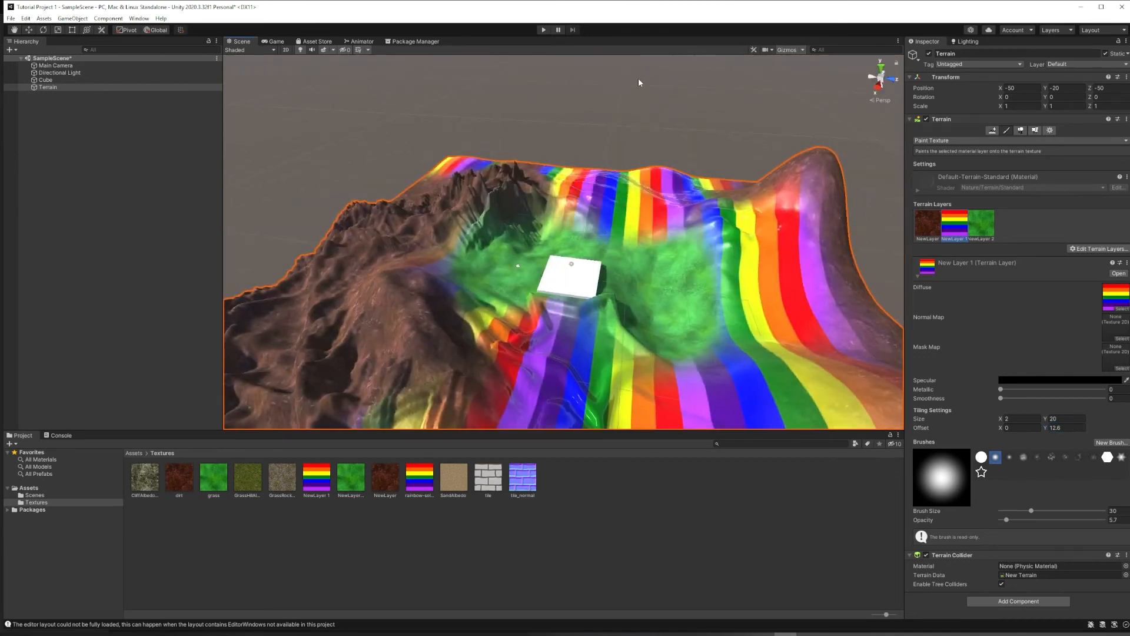
{"action": "middle_click_drag", "start_coordinate": [742, 128], "coordinate": [728, 58]}
{"action": "mouse_move", "coordinate": [507, 92]}
{"action": "middle_mouse_down"}
{"action": "mouse_move", "coordinate": [727, 187]}
{"action": "mouse_move", "coordinate": [719, 185]}
{"action": "middle_mouse_up"}
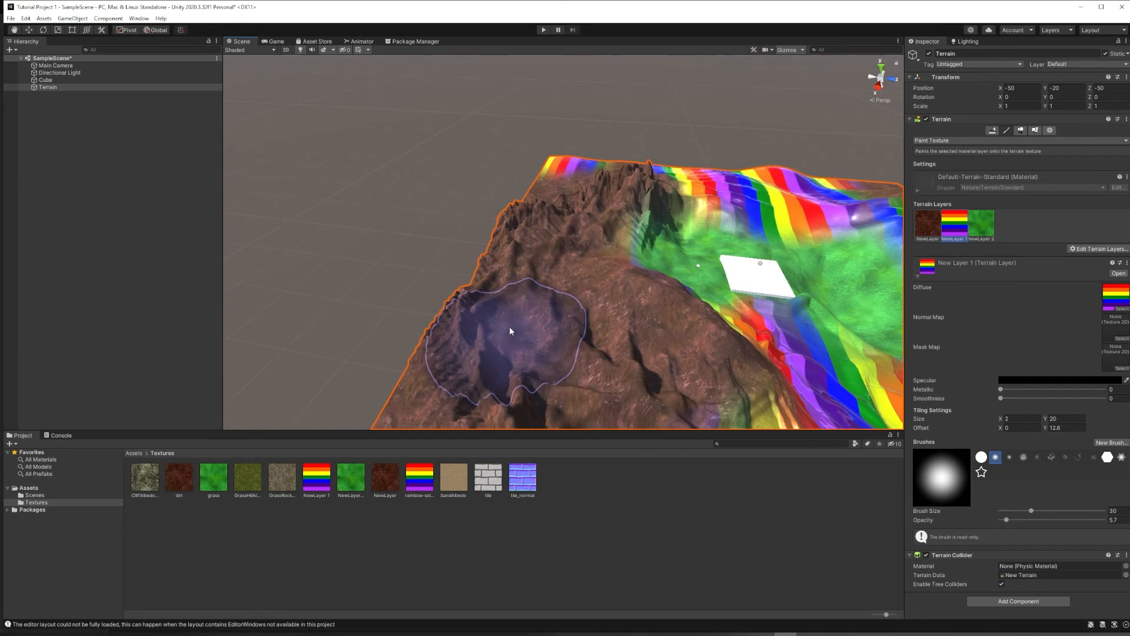
{"action": "scroll", "coordinate": [601, 265], "scroll_direction": "up", "scroll_amount": 5}
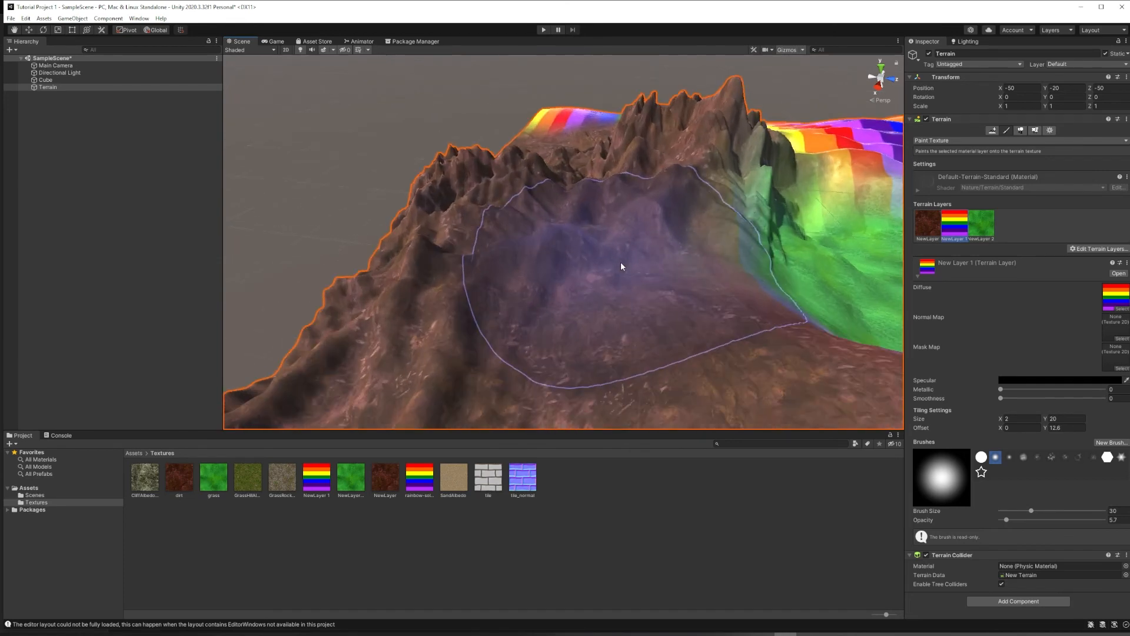
{"action": "scroll", "coordinate": [659, 238], "scroll_direction": "up", "scroll_amount": 4}
{"action": "middle_click_drag", "start_coordinate": [658, 238], "coordinate": [230, 220]}
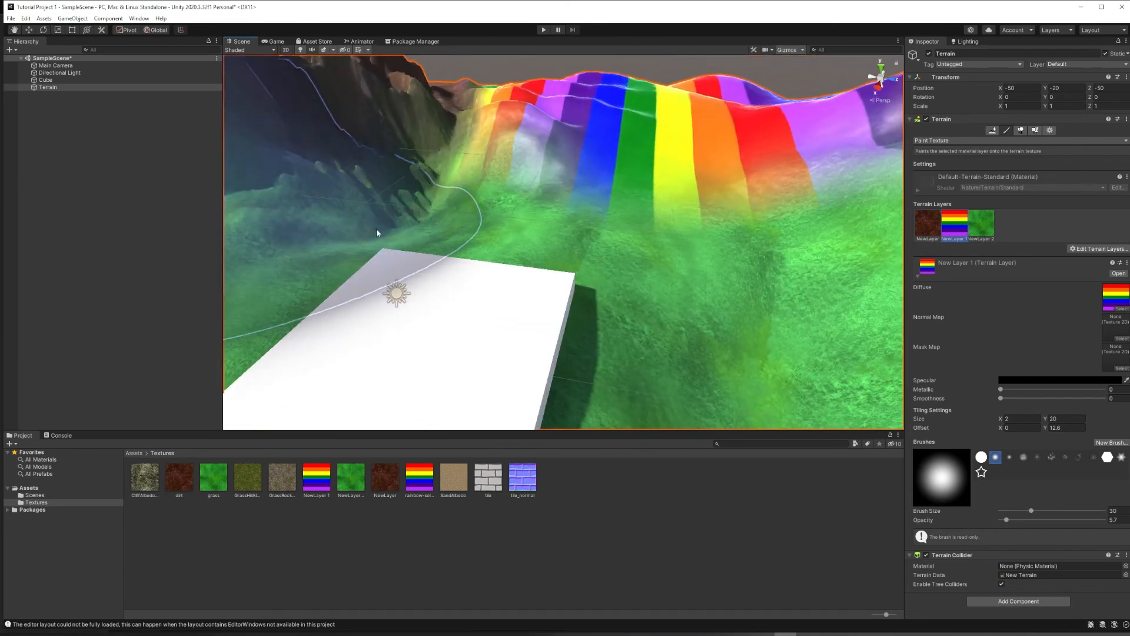
{"action": "middle_click_drag", "start_coordinate": [560, 231], "coordinate": [247, 388]}
{"action": "middle_click_drag", "start_coordinate": [418, 364], "coordinate": [511, 207]}
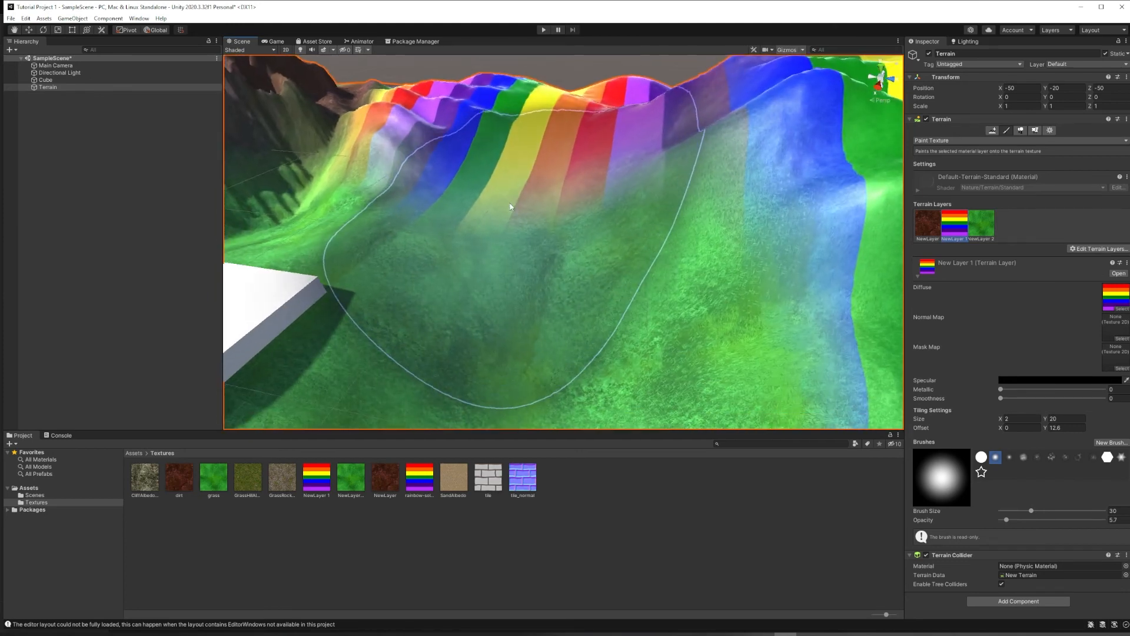
{"action": "scroll", "coordinate": [517, 192], "scroll_direction": "down", "scroll_amount": 6}
{"action": "middle_click_drag", "start_coordinate": [462, 274], "coordinate": [713, 242]}
{"action": "scroll", "coordinate": [671, 219], "scroll_direction": "up", "scroll_amount": 4}
{"action": "scroll", "coordinate": [672, 217], "scroll_direction": "up", "scroll_amount": 3}
{"action": "scroll", "coordinate": [601, 288], "scroll_direction": "up", "scroll_amount": 3}
{"action": "scroll", "coordinate": [713, 242], "scroll_direction": "down", "scroll_amount": 3}
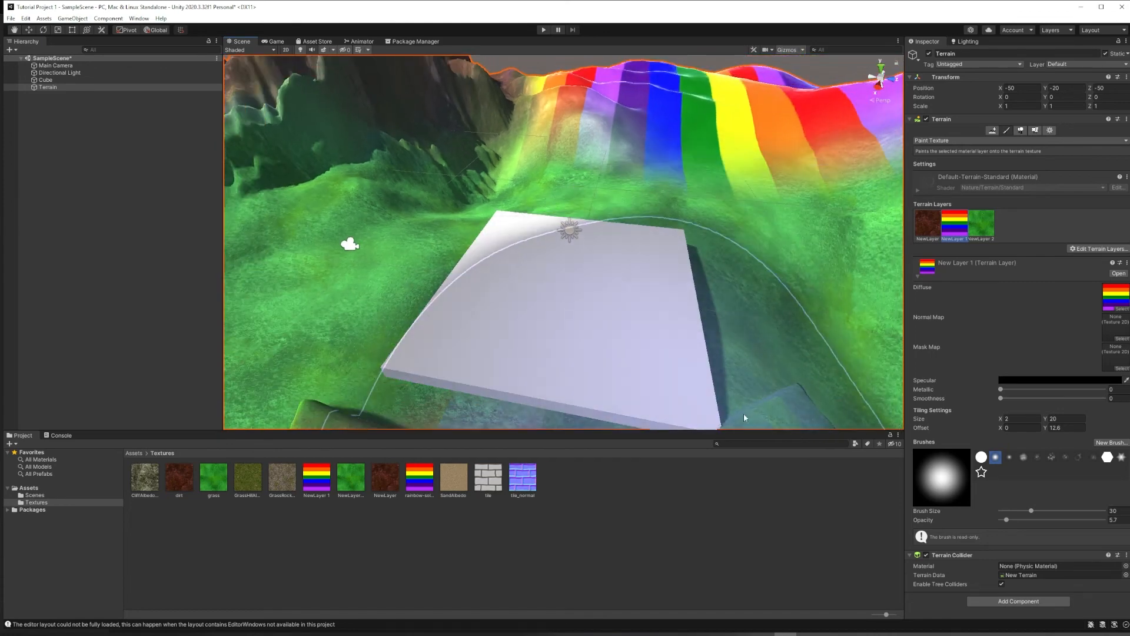
- Add a second cube to the scene and reset its transform to the origin
{"action": "left_click", "coordinate": [46, 83]}
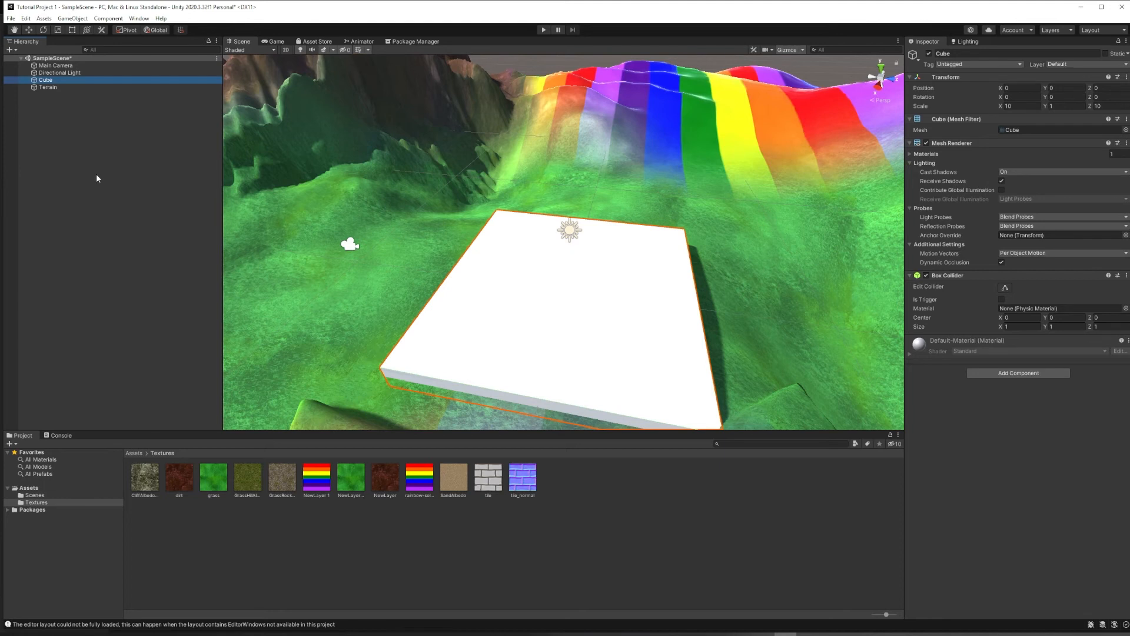
{"action": "right_click", "coordinate": [53, 130]}
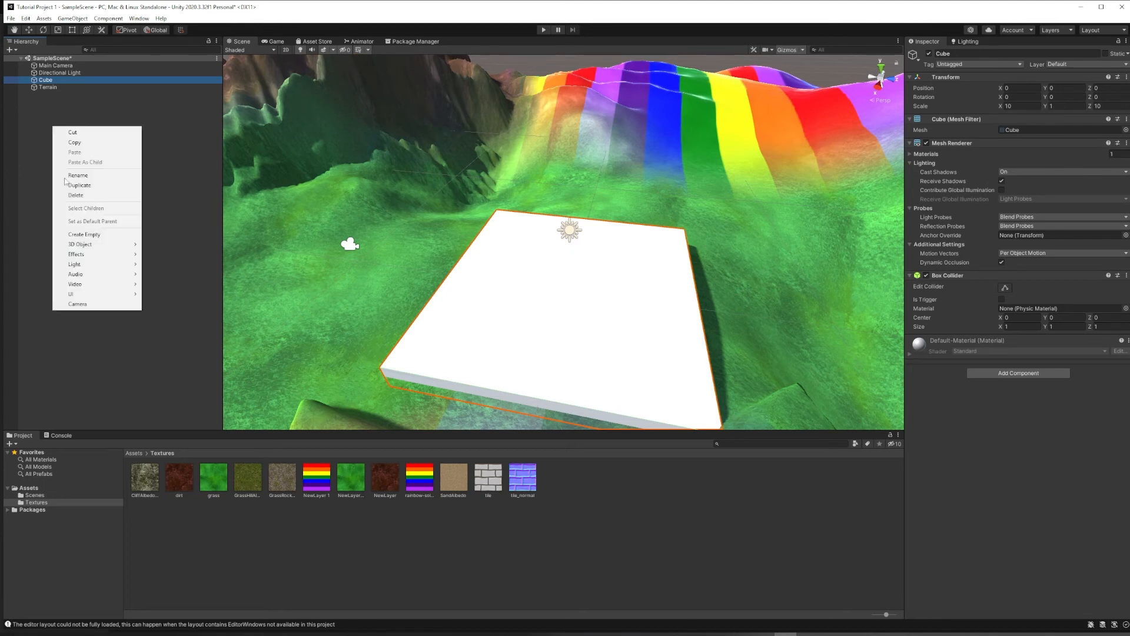
{"action": "mouse_move", "coordinate": [89, 246]}
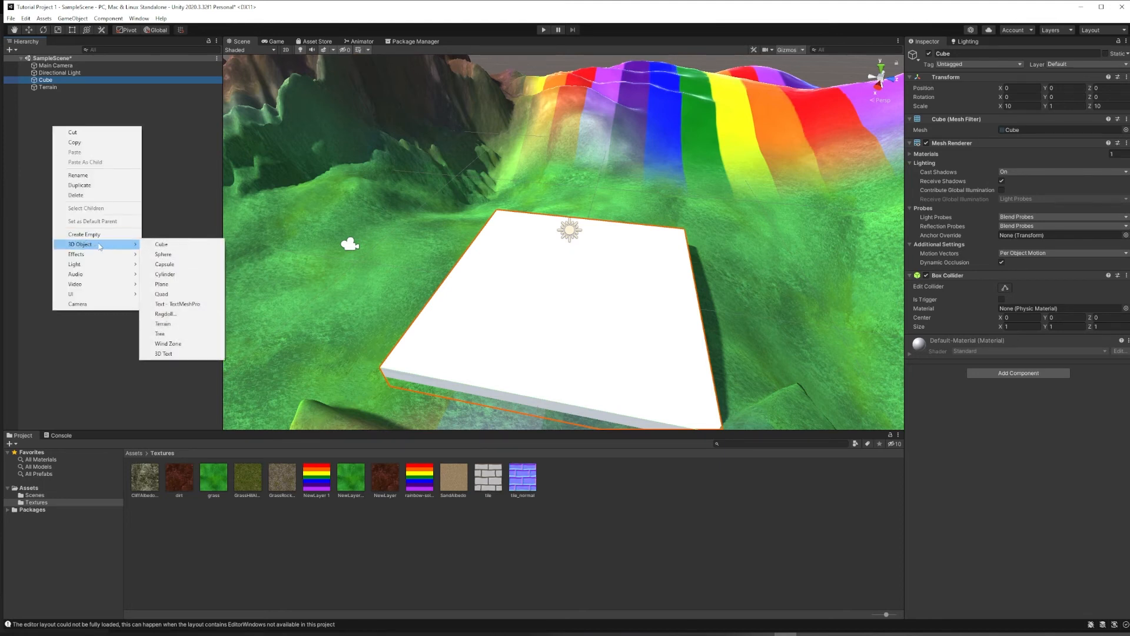
{"action": "left_click", "coordinate": [170, 244]}
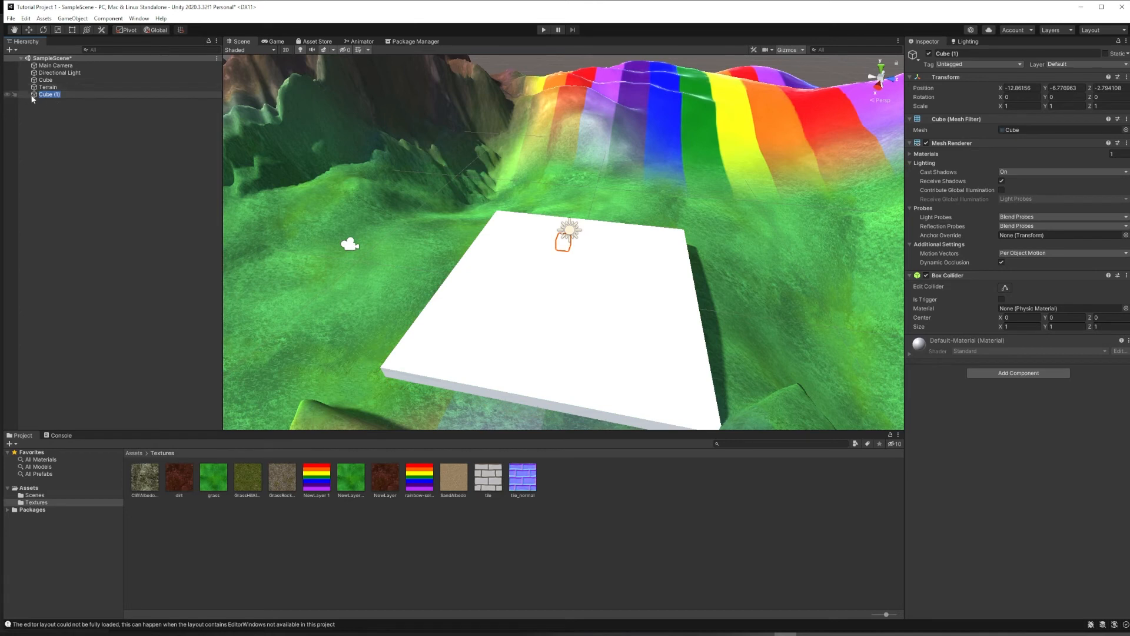
{"action": "right_click", "coordinate": [942, 78]}
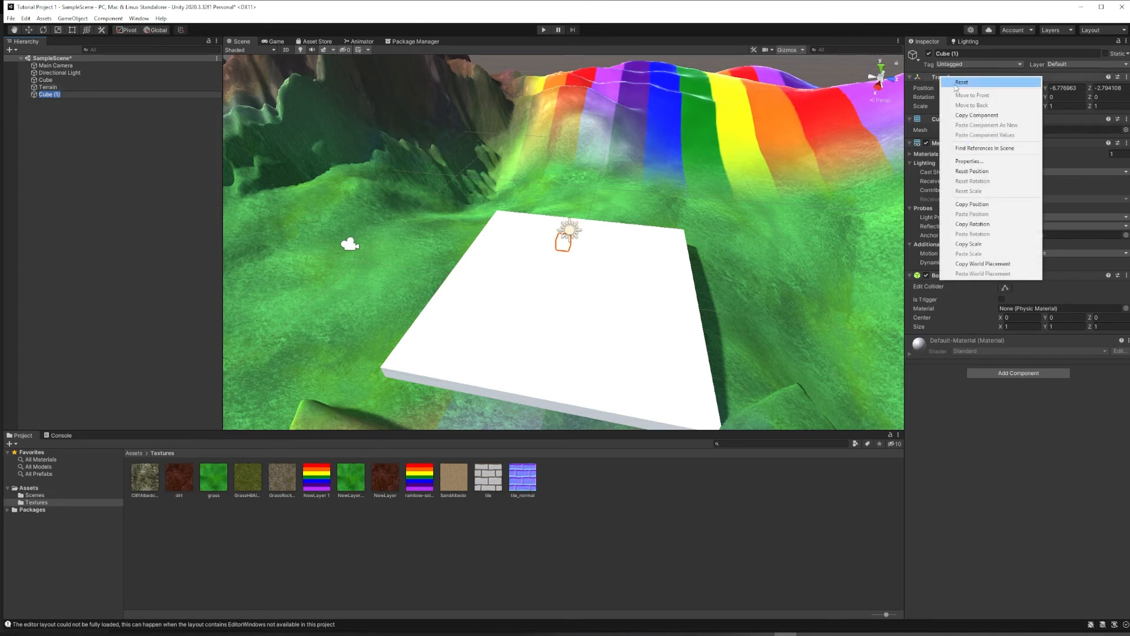
{"action": "left_click", "coordinate": [957, 85]}
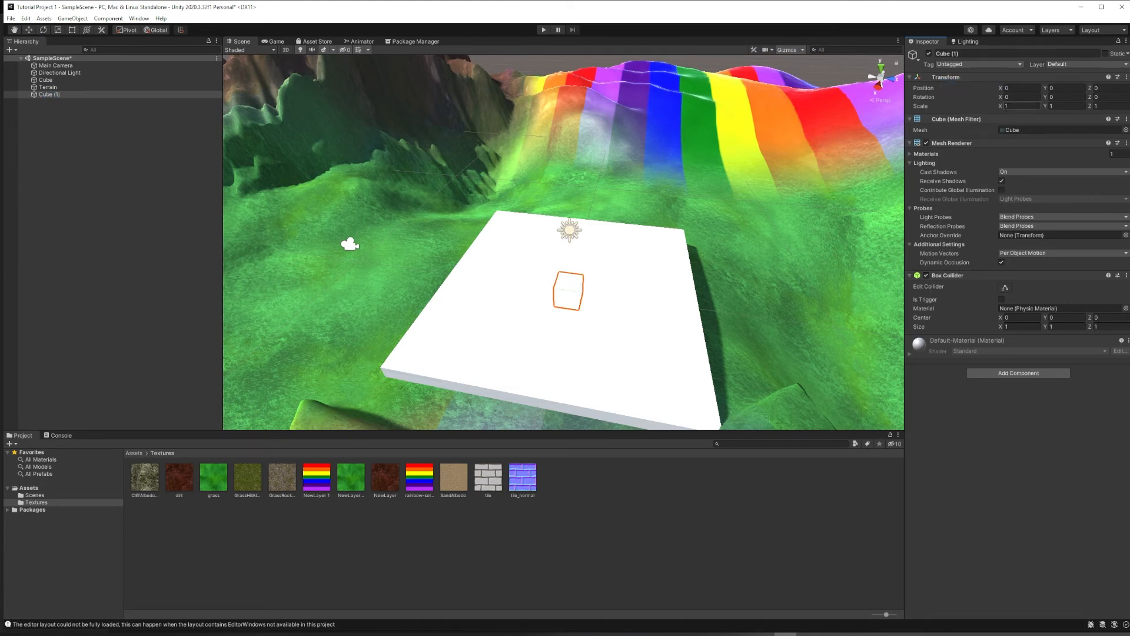
- Scale the second cube to 10 in X and Y and move it to about Z -5.49 as a side wall on the floor's edge
{"action": "left_click_drag", "start_coordinate": [1001, 108], "coordinate": [1028, 108]}
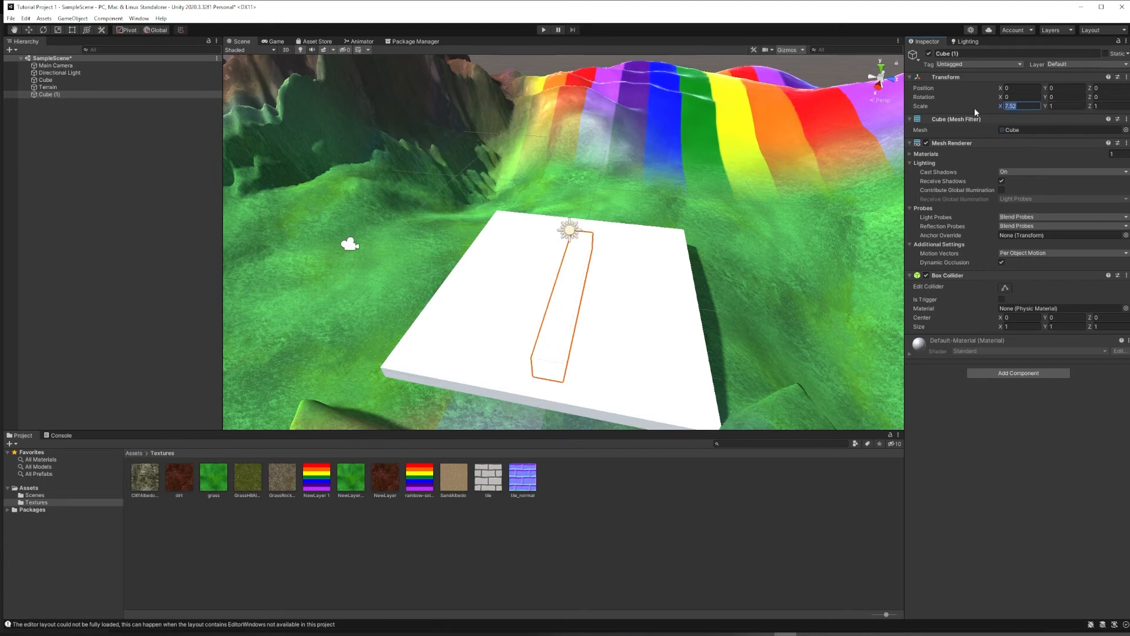
{"action": "type", "text": "1010"}
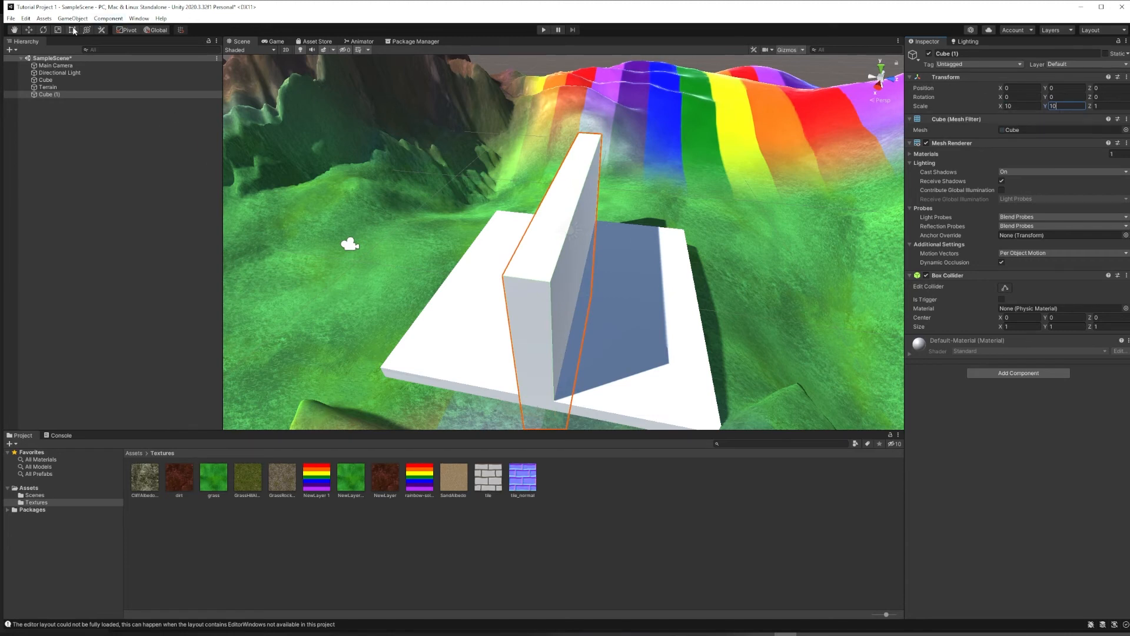
{"action": "left_click", "coordinate": [28, 30]}
{"action": "left_click_drag", "start_coordinate": [602, 296], "coordinate": [481, 274]}
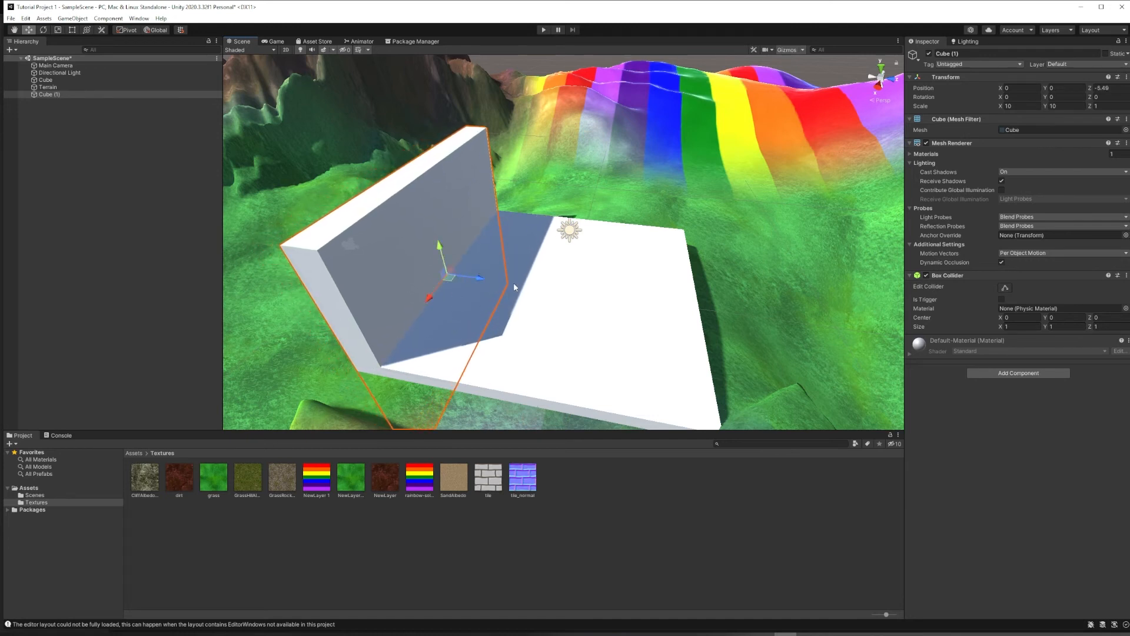
- Duplicate the side wall and move the copy across the floor to the opposite edge at about Z 5.49
{"action": "left_click", "coordinate": [80, 115]}
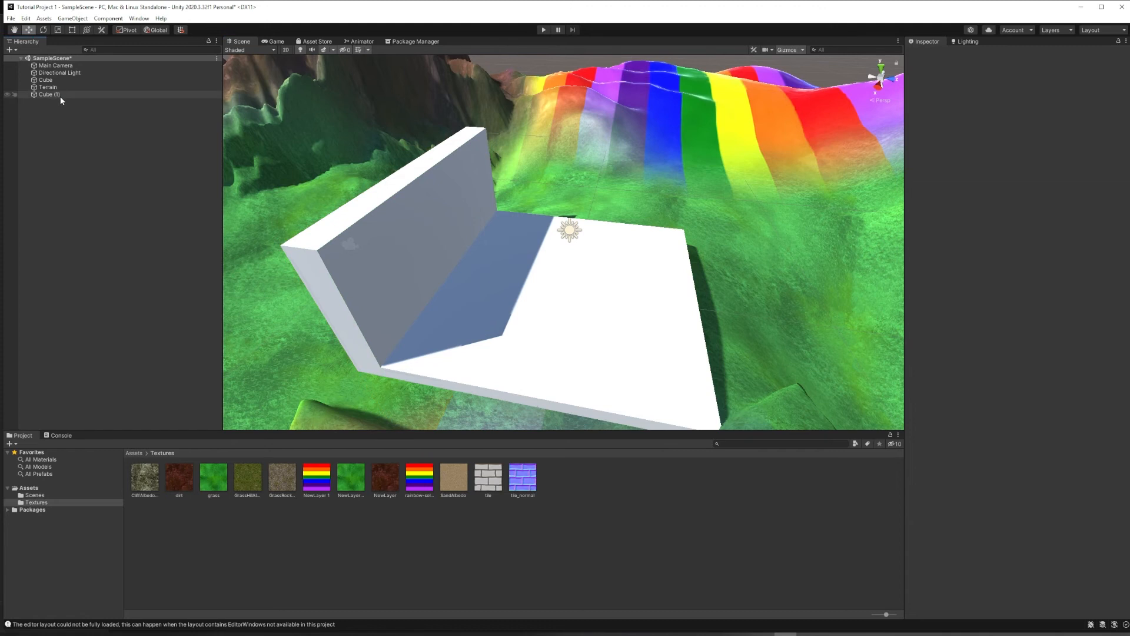
{"action": "left_click", "coordinate": [61, 96]}
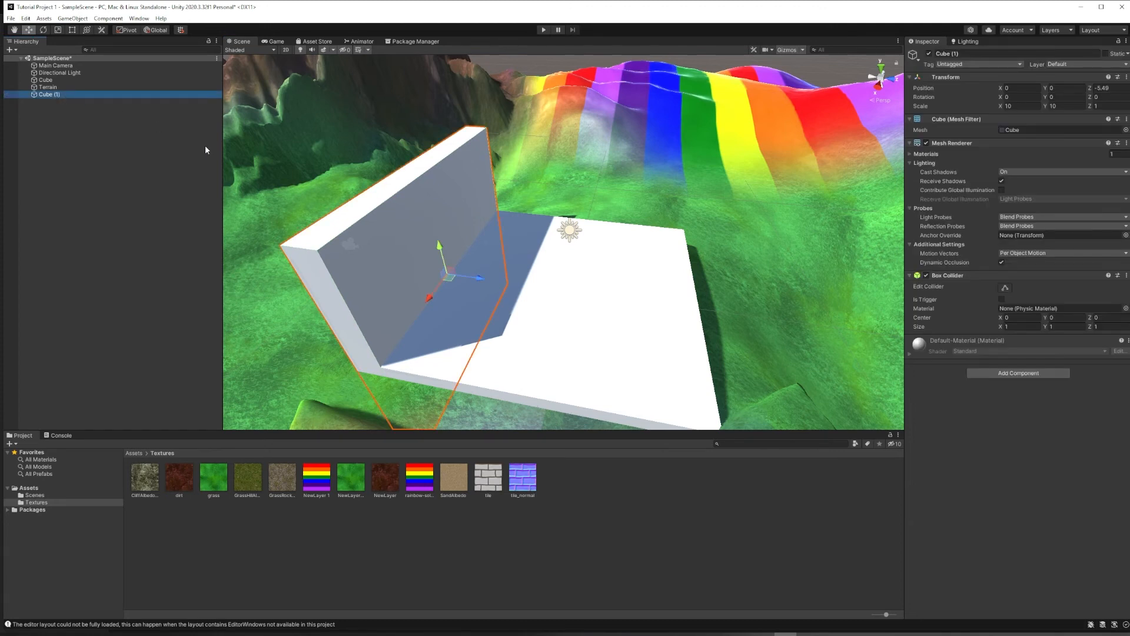
{"action": "key", "text": "ctrl+d"}
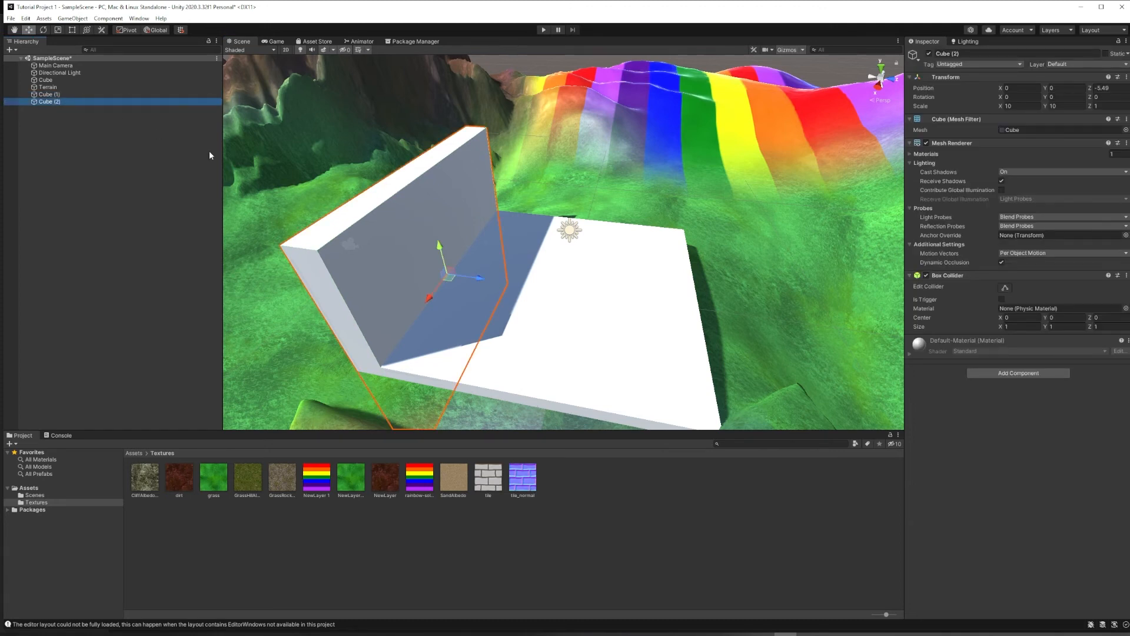
{"action": "left_click_drag", "start_coordinate": [479, 282], "coordinate": [740, 332]}
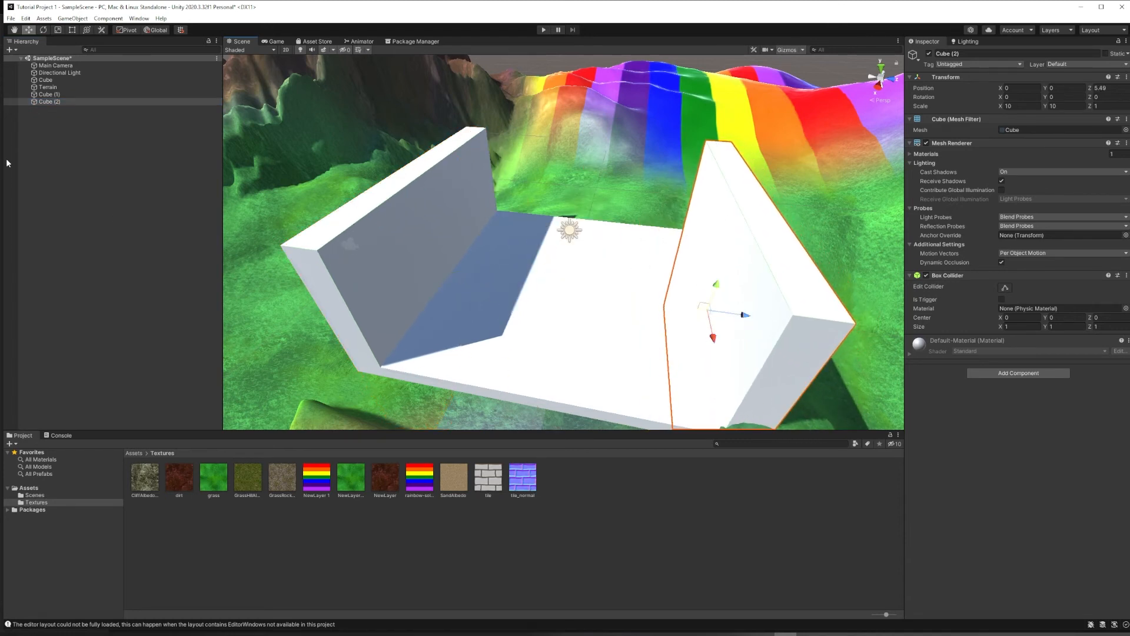
- Duplicate the second side wall, rotate the copy 90 degrees about Y, and place it across the floor at about X 4.51, Z 0.23
{"action": "left_click", "coordinate": [50, 101]}
{"action": "left_click", "coordinate": [50, 95]}
{"action": "left_click", "coordinate": [53, 101]}
{"action": "key", "text": "ctrl+d"}
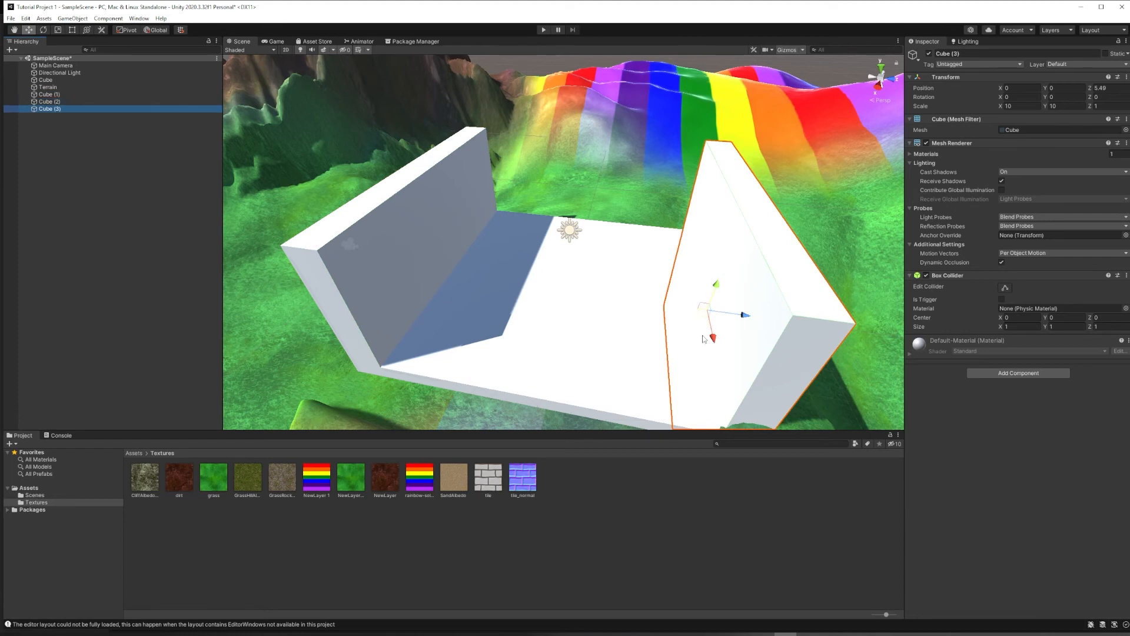
{"action": "left_click_drag", "start_coordinate": [743, 315], "coordinate": [607, 309]}
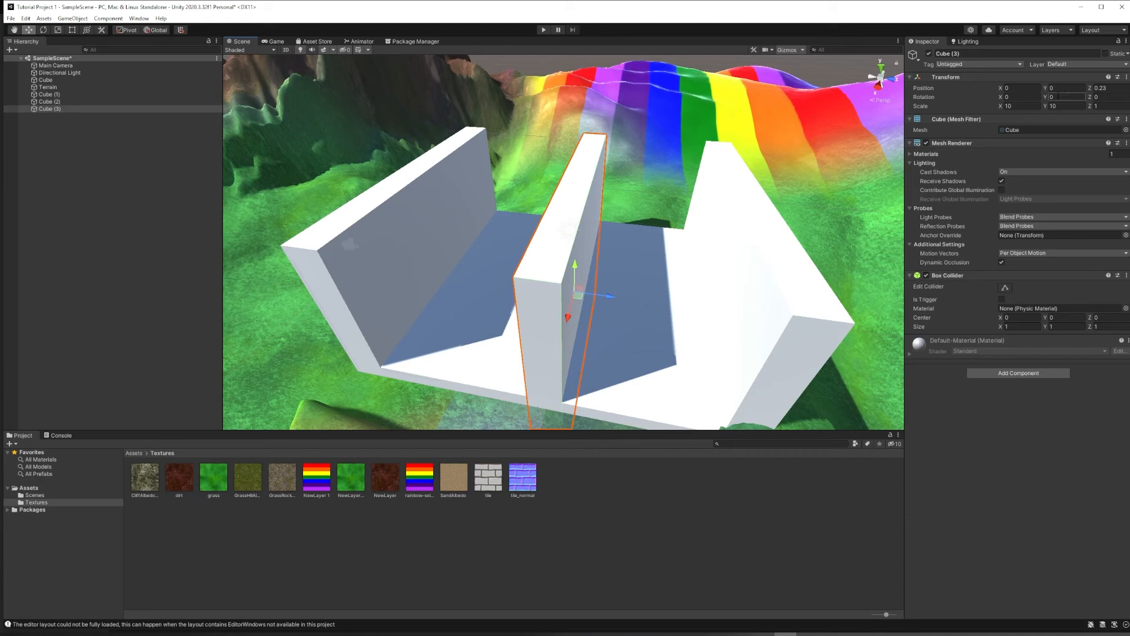
{"action": "type", "text": "90"}
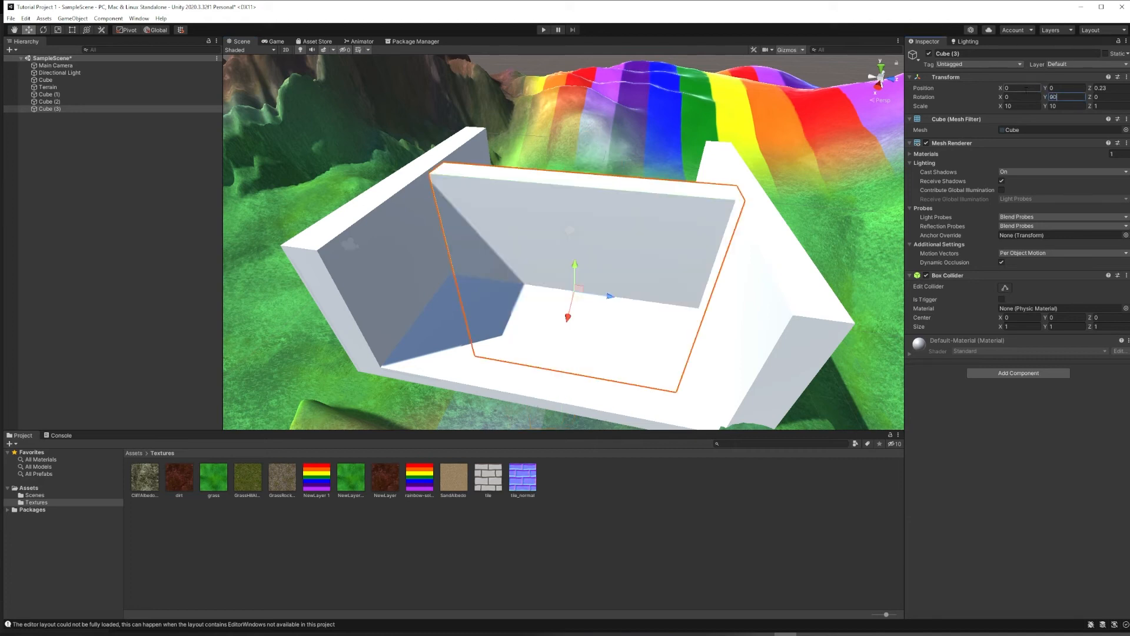
{"action": "left_click_drag", "start_coordinate": [568, 319], "coordinate": [543, 429]}
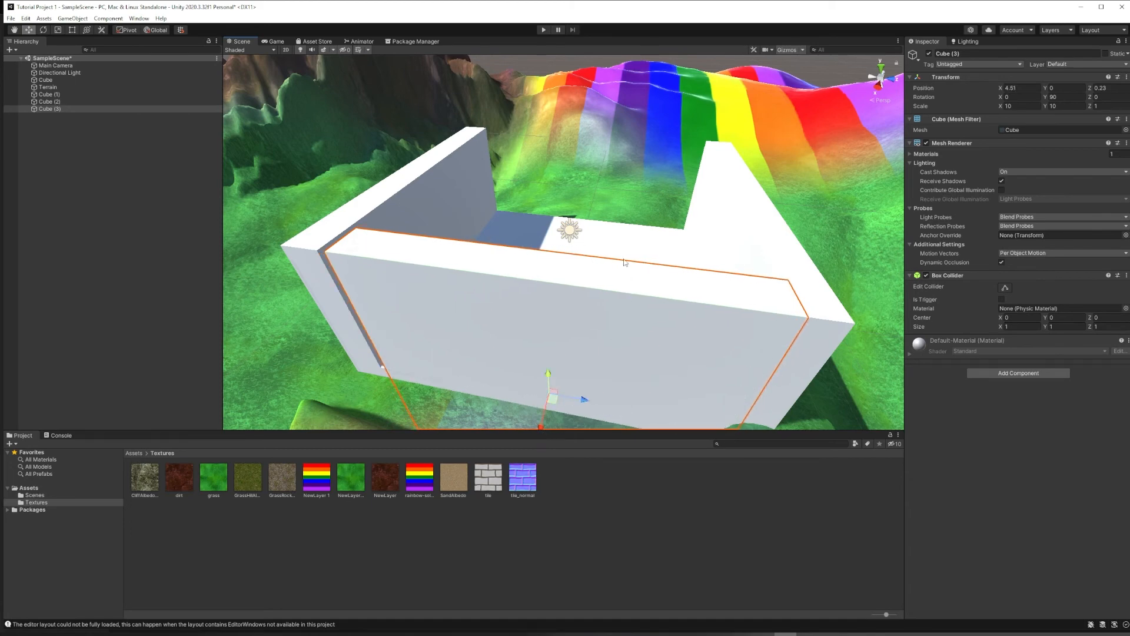
- Duplicate the crosswise wall and lay the copy over the walls at about X -2.34 as a slanted roof with X rotation about 69.19
{"action": "middle_click_drag", "start_coordinate": [625, 261], "coordinate": [748, 297]}
{"action": "right_click_drag", "start_coordinate": [459, 244], "coordinate": [683, 241]}
{"action": "middle_click_drag", "start_coordinate": [554, 194], "coordinate": [634, 220]}
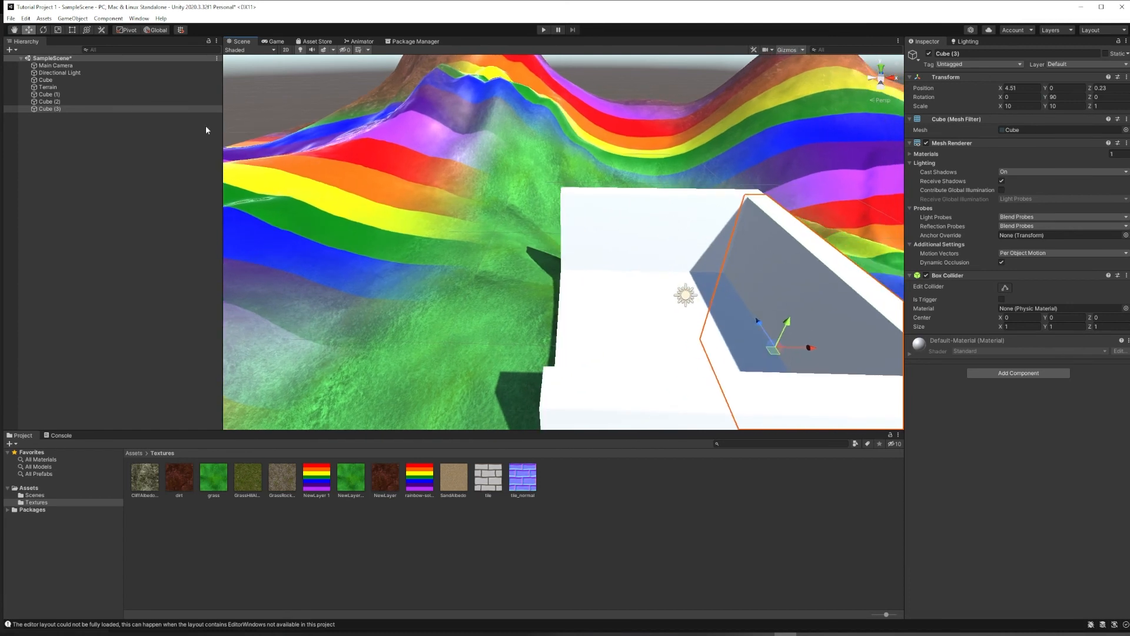
{"action": "left_click", "coordinate": [56, 102]}
{"action": "left_click", "coordinate": [57, 110]}
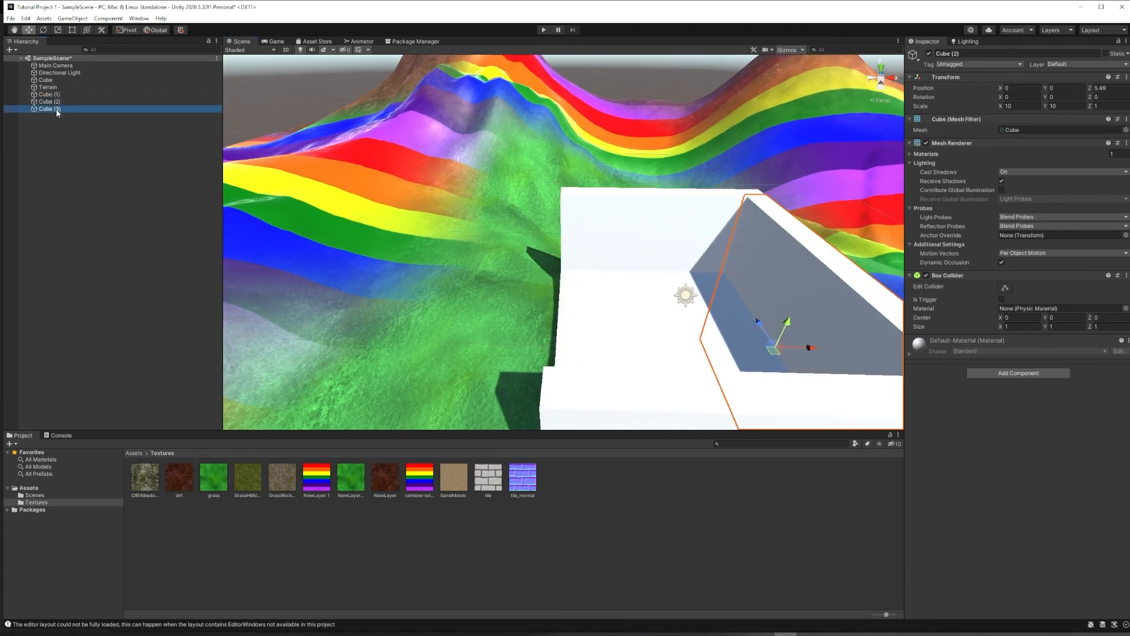
{"action": "key", "text": "ctrl+d"}
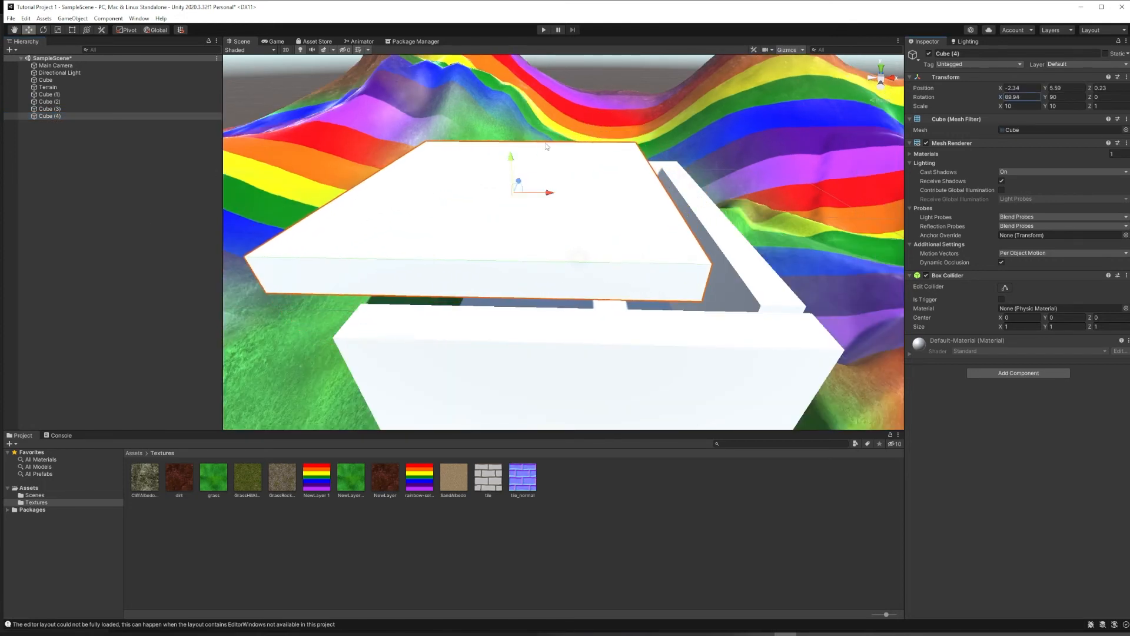
{"action": "left_click_drag", "start_coordinate": [545, 143], "coordinate": [239, 185]}
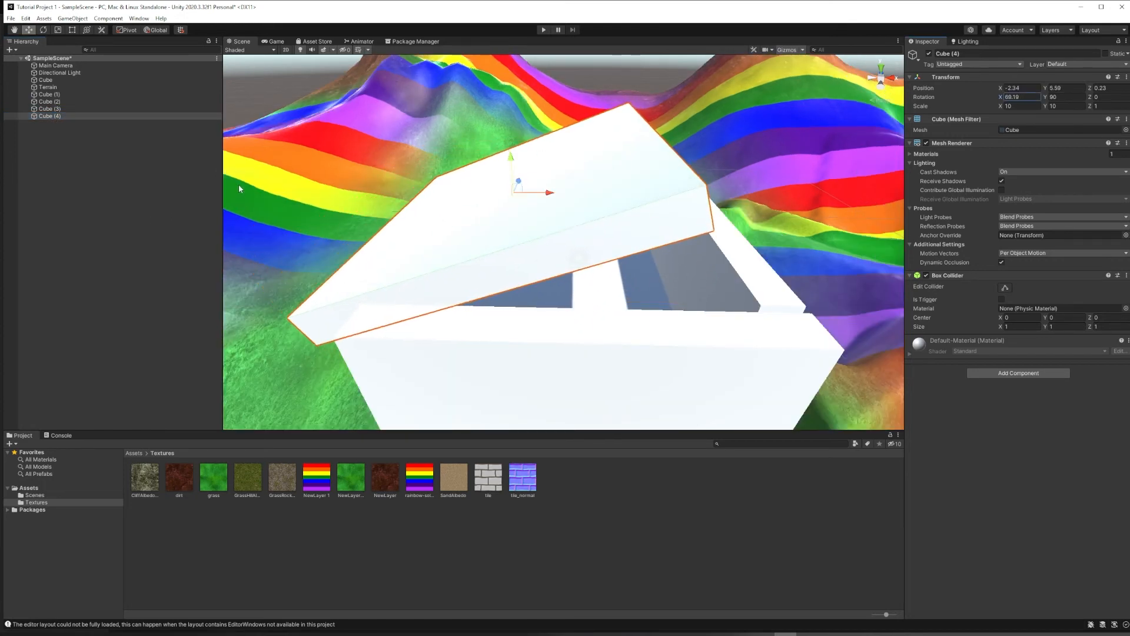
- Move the crosswise wall, Cube (3), to the opposite end of the floor at about X -4.48
{"action": "left_click", "coordinate": [658, 319]}
{"action": "left_click_drag", "start_coordinate": [722, 320], "coordinate": [489, 334]}
{"action": "right_click_drag", "start_coordinate": [489, 334], "coordinate": [643, 272]}
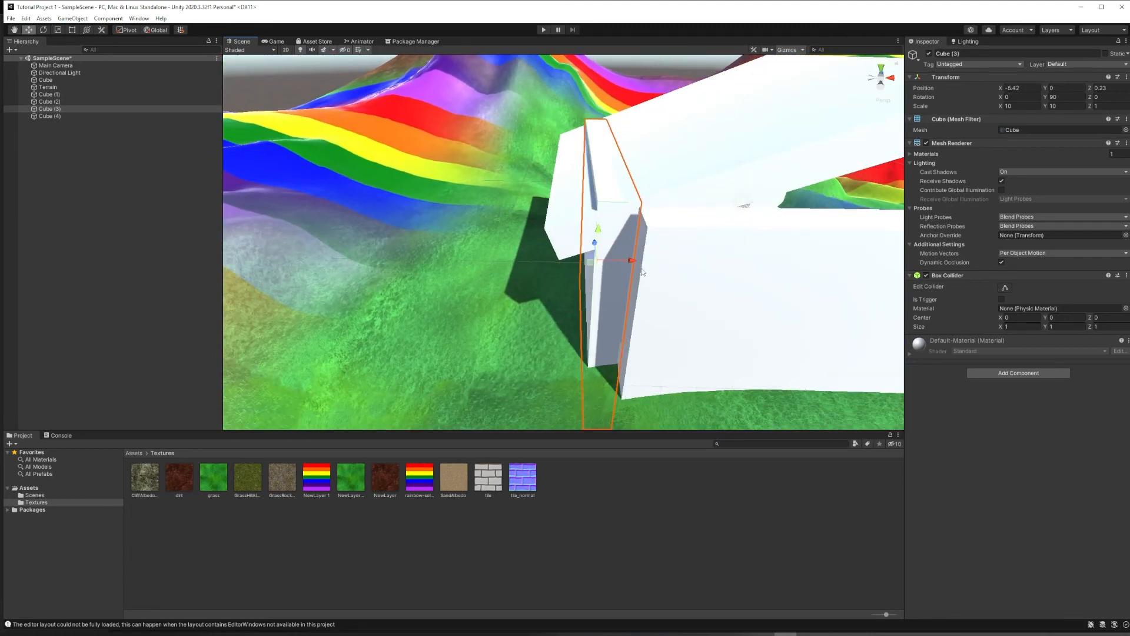
{"action": "left_click_drag", "start_coordinate": [631, 259], "coordinate": [652, 263]}
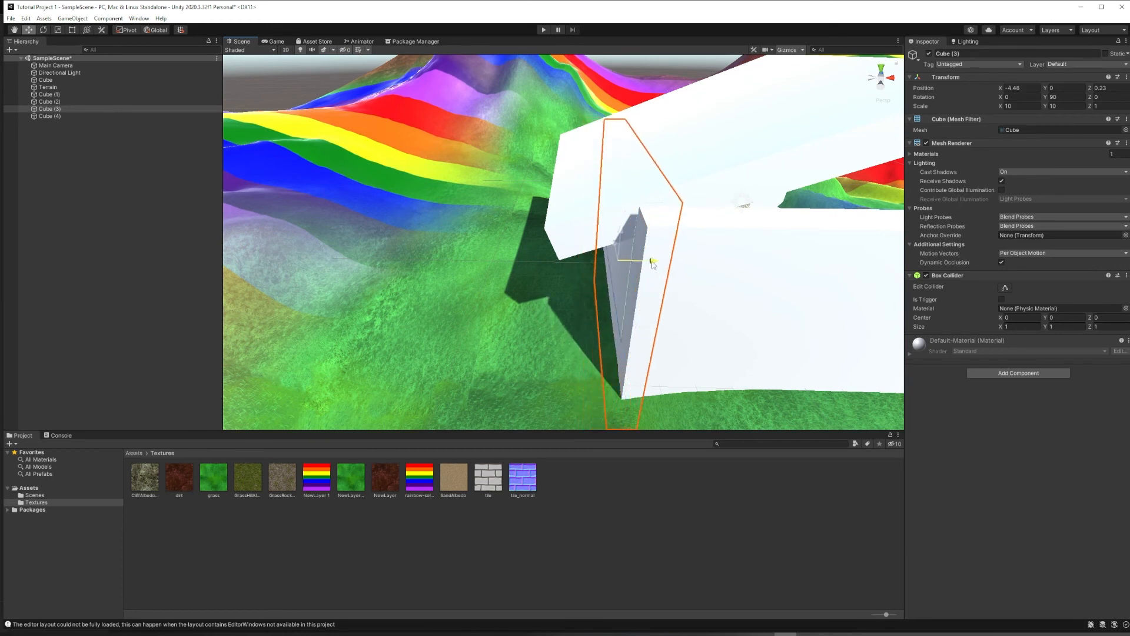
- Add a cylinder to the scene and move it along X to about 2.04, near the building's open side
{"action": "right_click_drag", "start_coordinate": [653, 264], "coordinate": [413, 144]}
{"action": "key", "text": "d"}
{"action": "scroll", "coordinate": [413, 144], "scroll_direction": "up", "scroll_amount": 3}
{"action": "scroll", "coordinate": [483, 207], "scroll_direction": "down", "scroll_amount": 3}
{"action": "middle_click_drag", "start_coordinate": [483, 207], "coordinate": [574, 195]}
{"action": "scroll", "coordinate": [574, 195], "scroll_direction": "down", "scroll_amount": 4}
{"action": "left_click", "coordinate": [99, 167]}
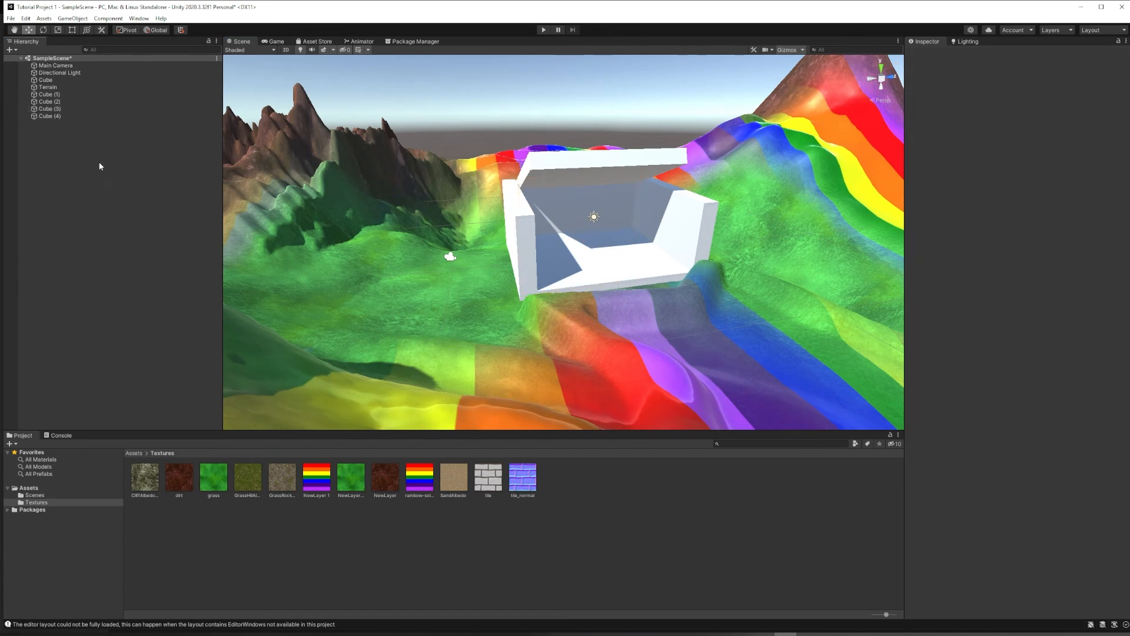
{"action": "right_click", "coordinate": [101, 165]}
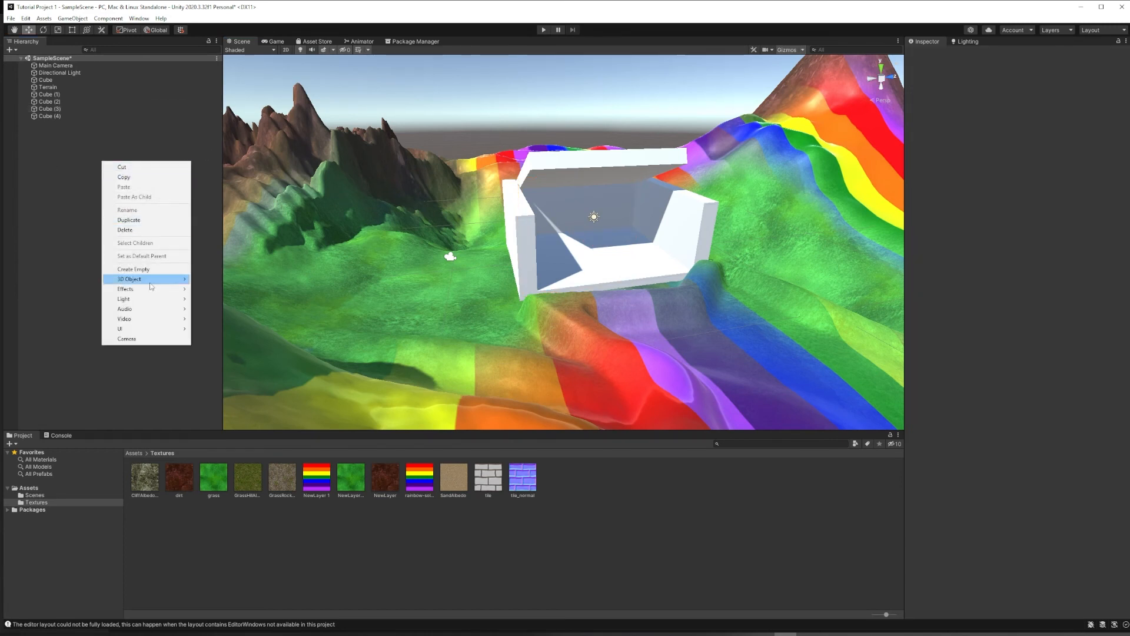
{"action": "mouse_move", "coordinate": [150, 280]}
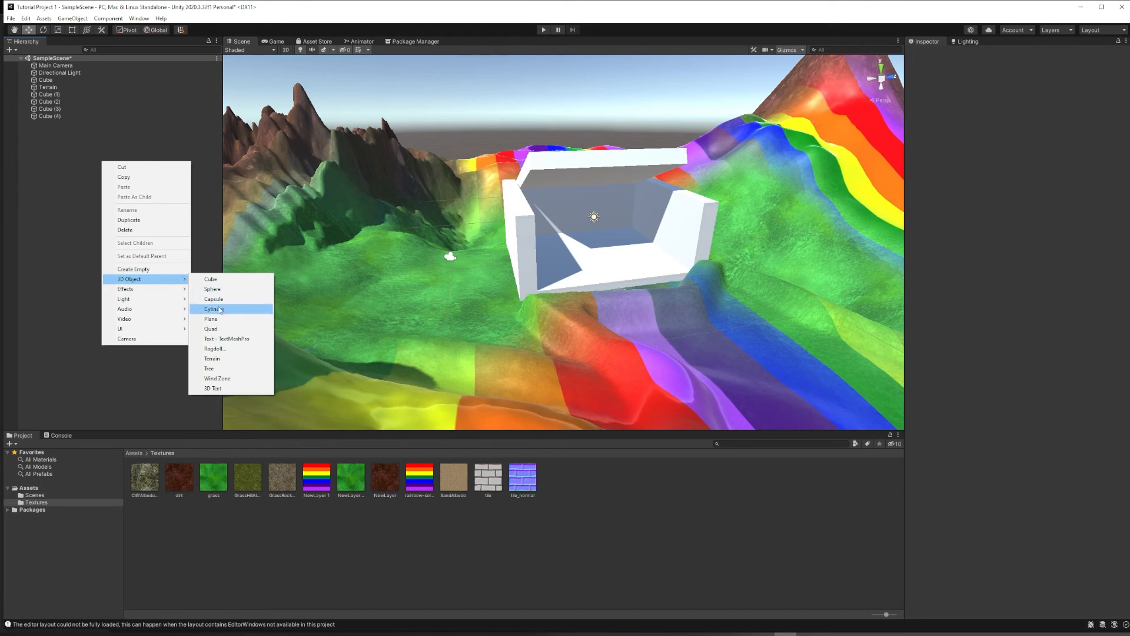
{"action": "left_click", "coordinate": [213, 309]}
{"action": "left_click_drag", "start_coordinate": [573, 255], "coordinate": [639, 335]}
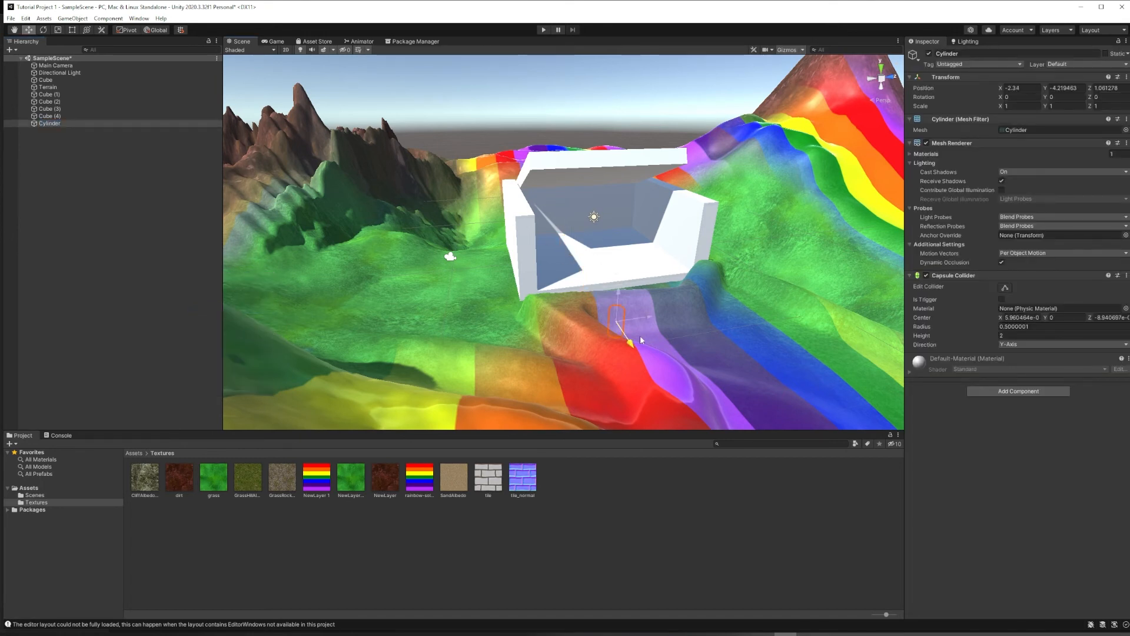
- Set the cylinder's Y scale to 5 and move it beside the building to about X 5.96, Y -1.14, Z 7.09
{"action": "left_click", "coordinate": [1055, 107]}
{"action": "type", "text": "110"}
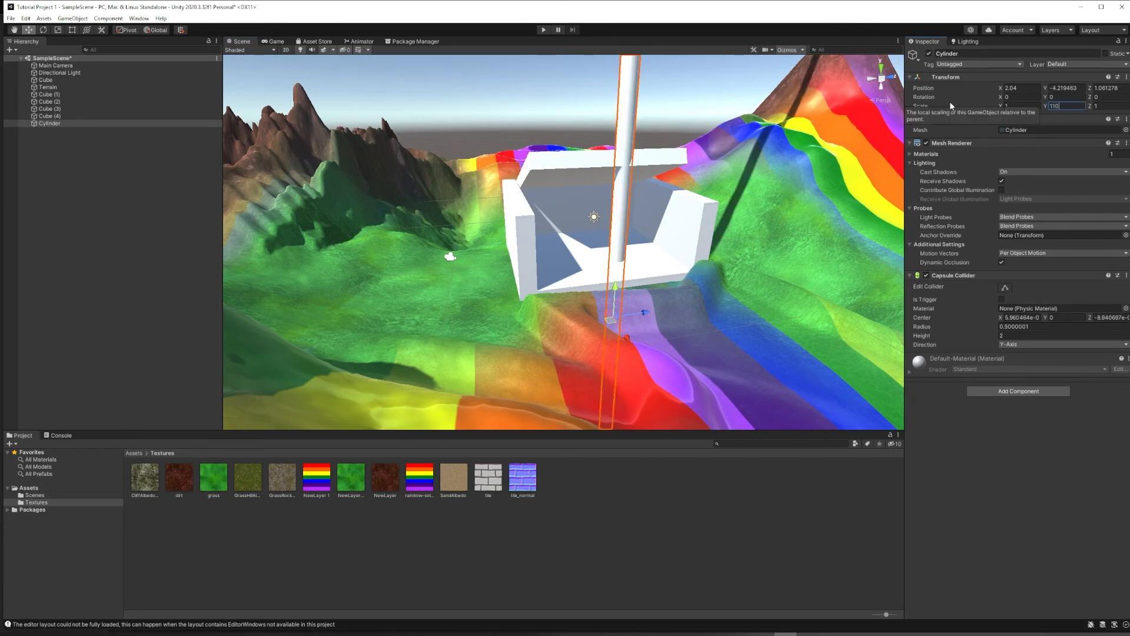
{"action": "key", "text": "BackSpace"}
{"action": "key", "text": "BackSpace"}
{"action": "type", "text": "0"}
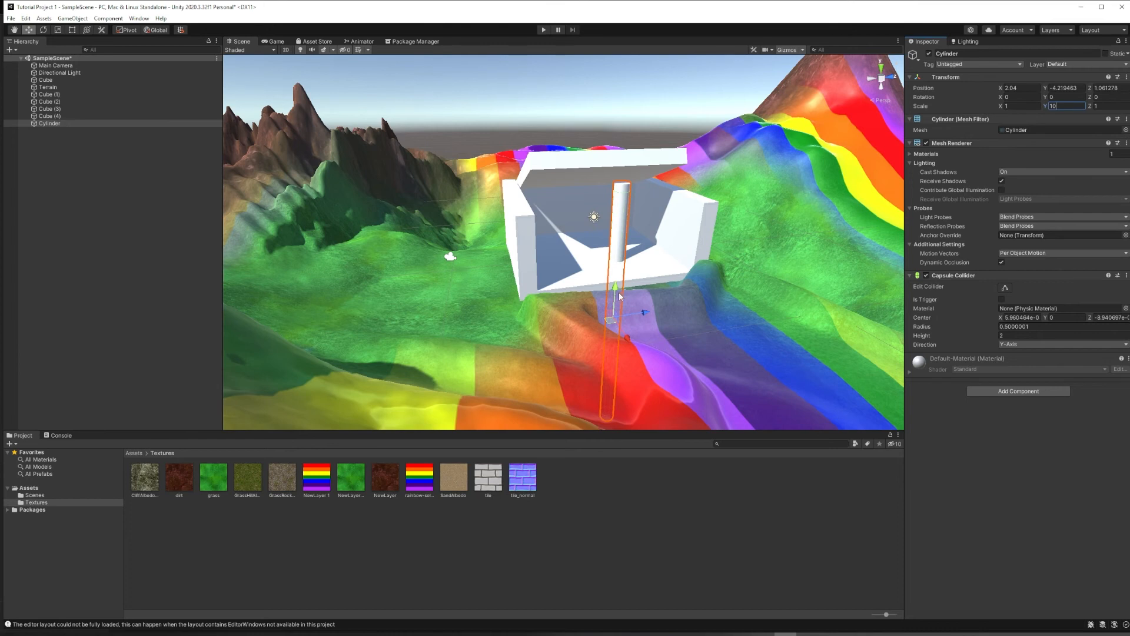
{"action": "key", "text": "BackSpace"}
{"action": "key", "text": "BackSpace"}
{"action": "type", "text": "5"}
{"action": "left_click_drag", "start_coordinate": [643, 312], "coordinate": [758, 294]}
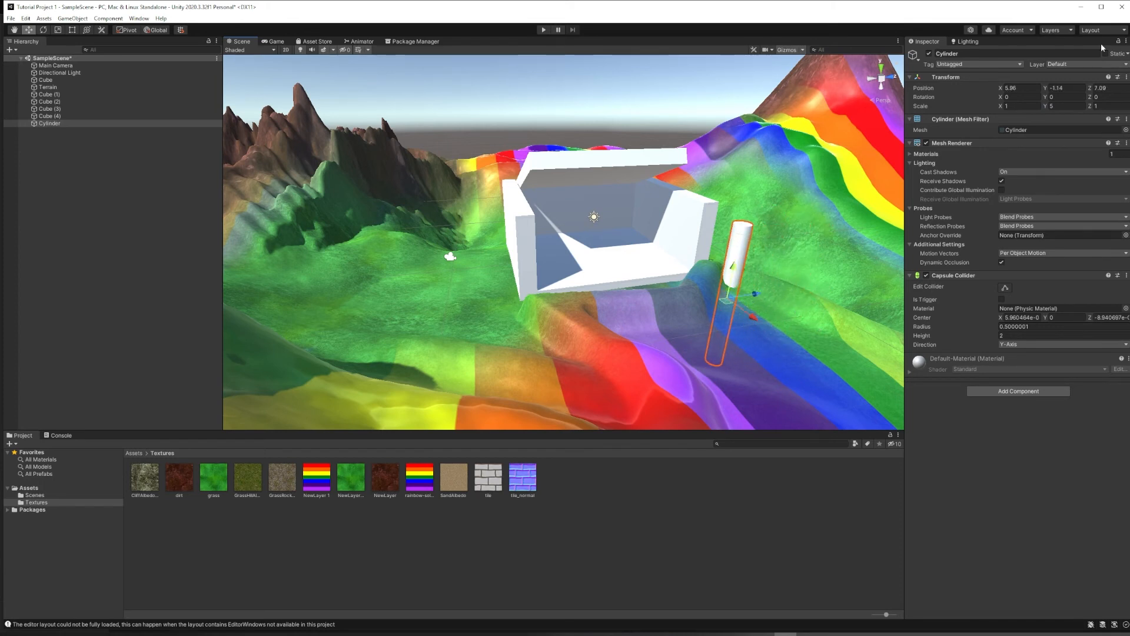
{"action": "left_click_drag", "start_coordinate": [1046, 98], "coordinate": [1106, 100]}
{"action": "key", "text": "ctrl+z"}
{"action": "key", "text": "ctrl+z"}
- Tilt the cylinder about 16.84 degrees around X and move it to the building's other front corner, about X 7.25, Z -8.32
{"action": "left_click_drag", "start_coordinate": [1000, 97], "coordinate": [1034, 98]}
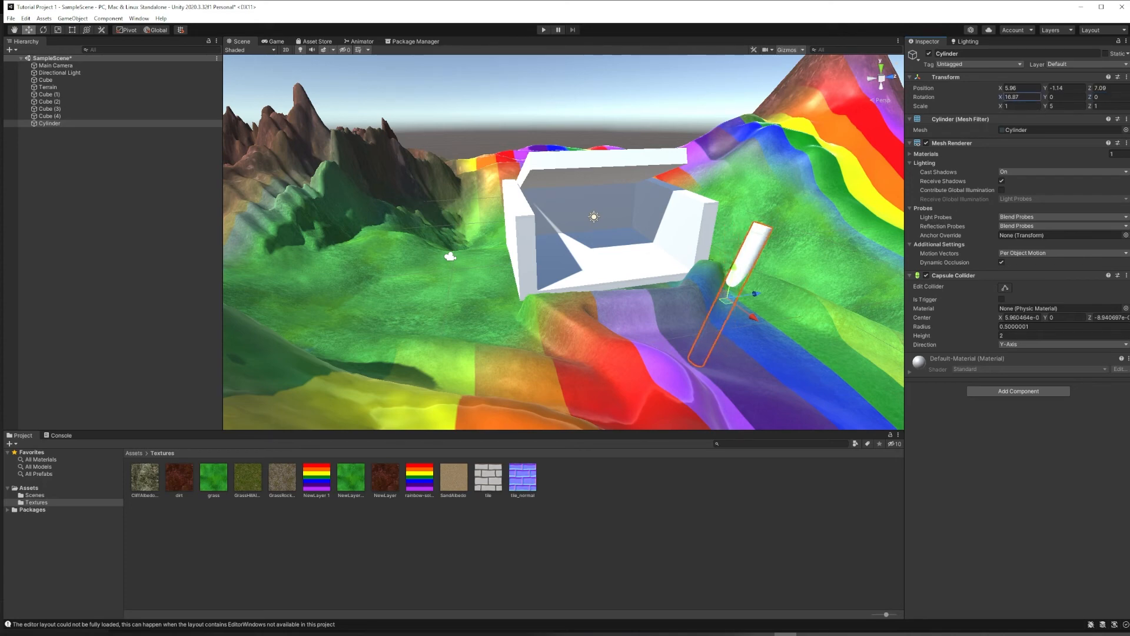
{"action": "right_click_drag", "start_coordinate": [589, 232], "coordinate": [590, 327]}
{"action": "left_click_drag", "start_coordinate": [565, 362], "coordinate": [237, 430]}
{"action": "right_click_drag", "start_coordinate": [413, 265], "coordinate": [471, 235]}
{"action": "middle_click_drag", "start_coordinate": [471, 236], "coordinate": [637, 203]}
{"action": "right_click_drag", "start_coordinate": [637, 203], "coordinate": [695, 149]}
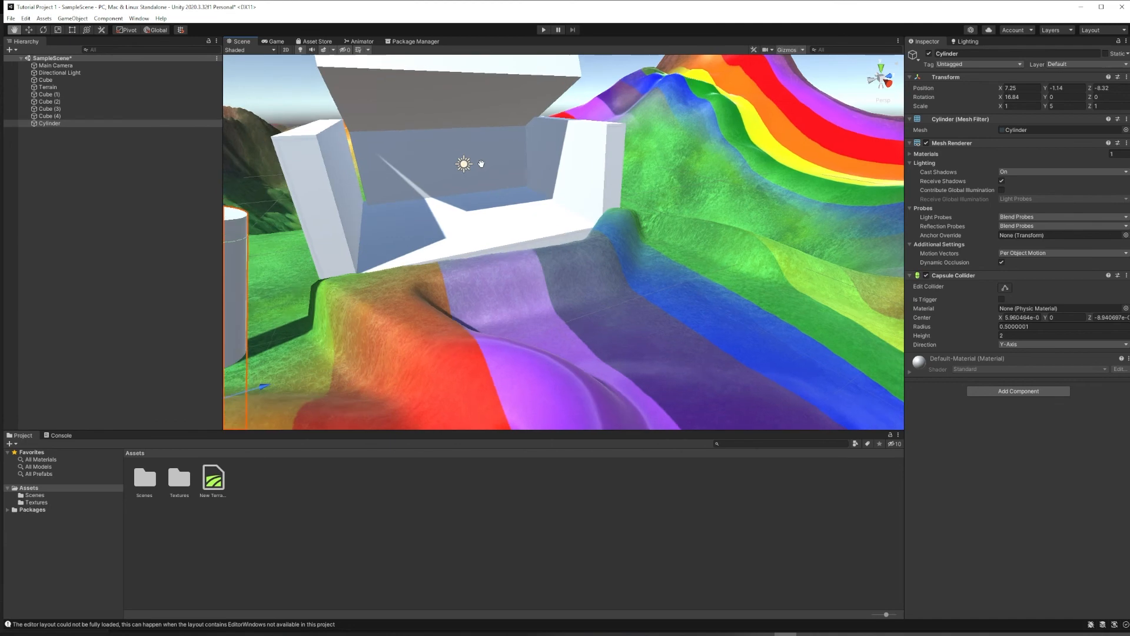
{"action": "right_click_drag", "start_coordinate": [459, 177], "coordinate": [489, 229]}
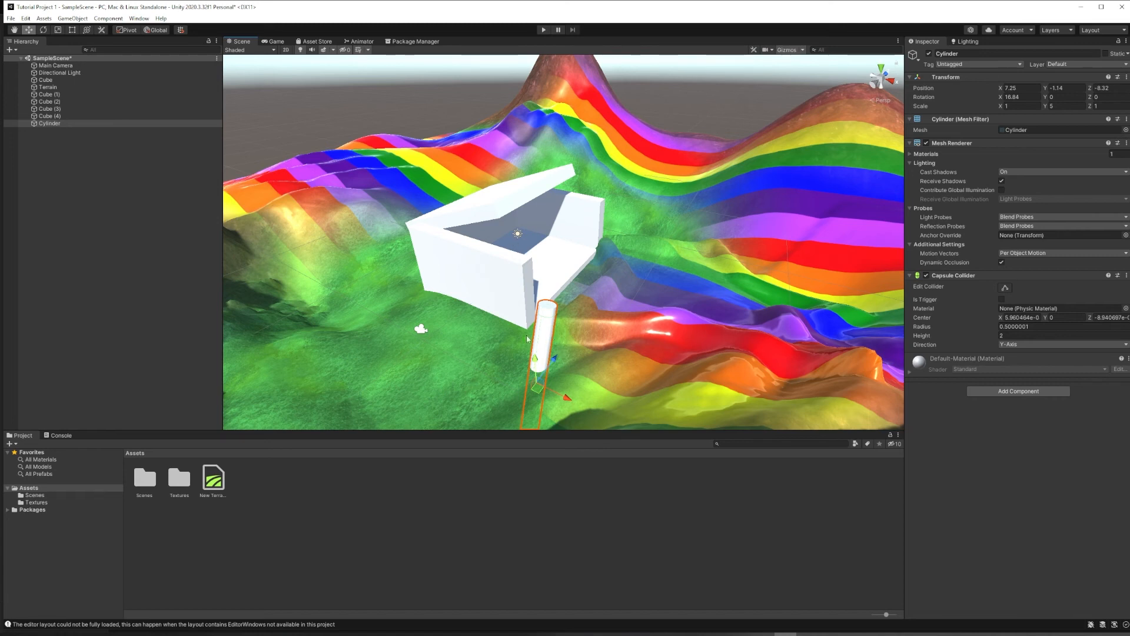
- Create a folder named Materials in the project's Assets
{"action": "right_click", "coordinate": [247, 490]}
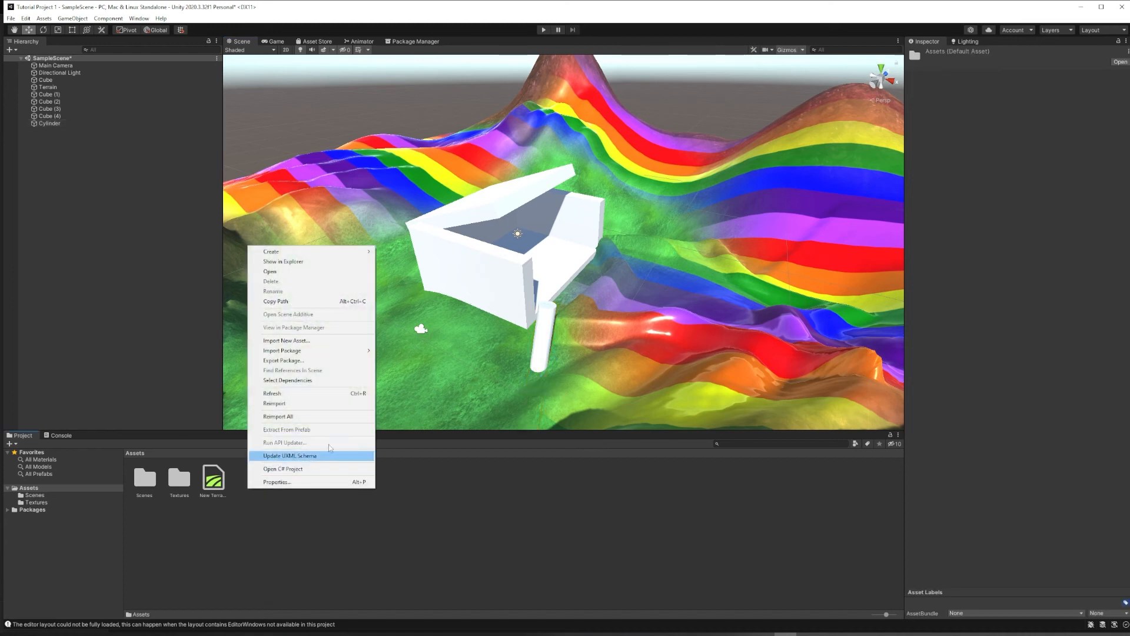
{"action": "mouse_move", "coordinate": [343, 251]}
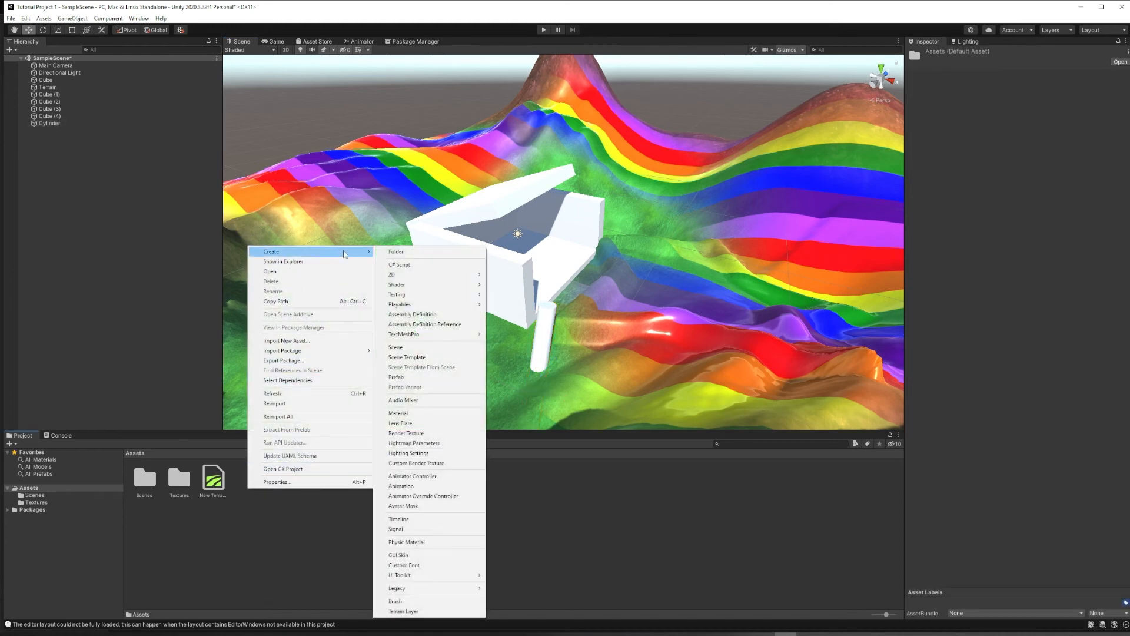
{"action": "left_click", "coordinate": [400, 253]}
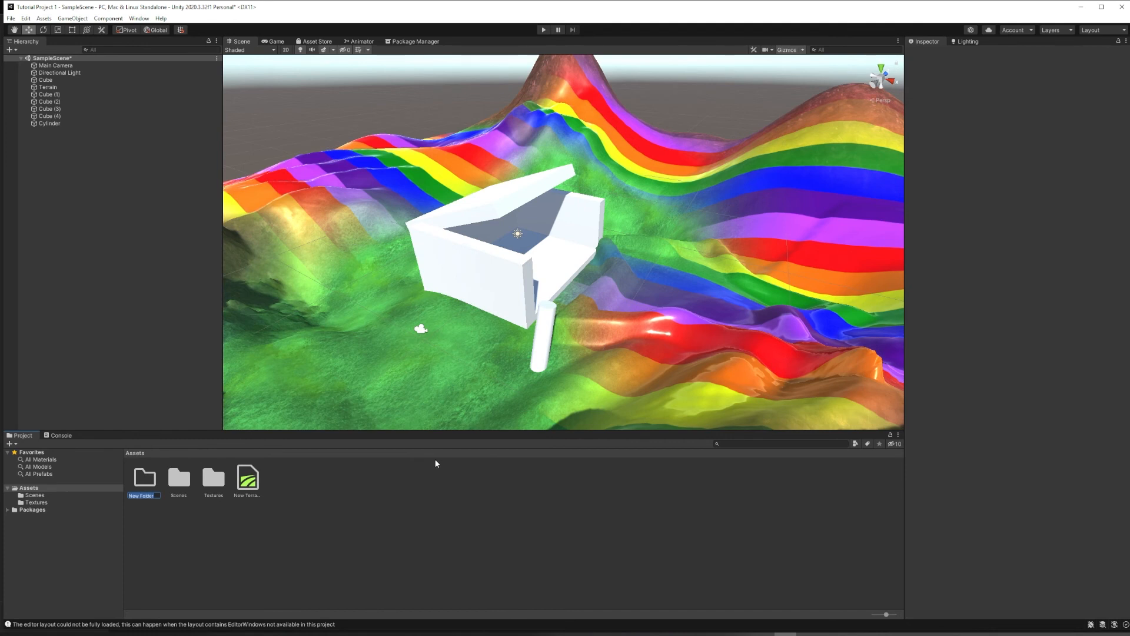
{"action": "type", "text": "Materials"}
{"action": "key", "text": "Return"}
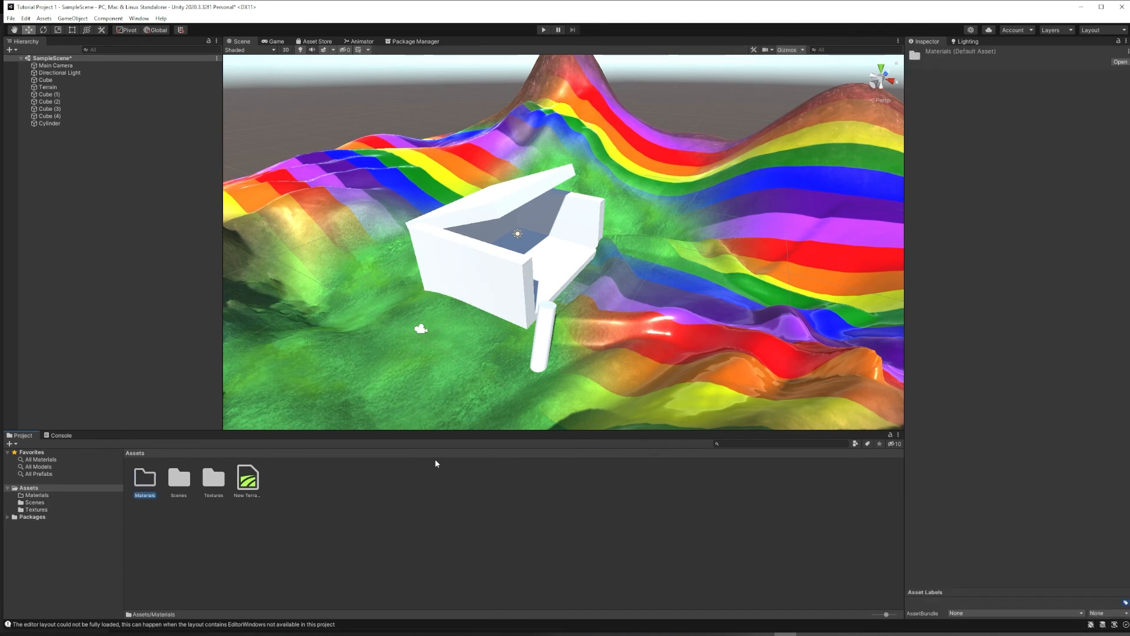
- Create a material named BrownMat inside the Materials folder
{"action": "double_click", "coordinate": [146, 479]}
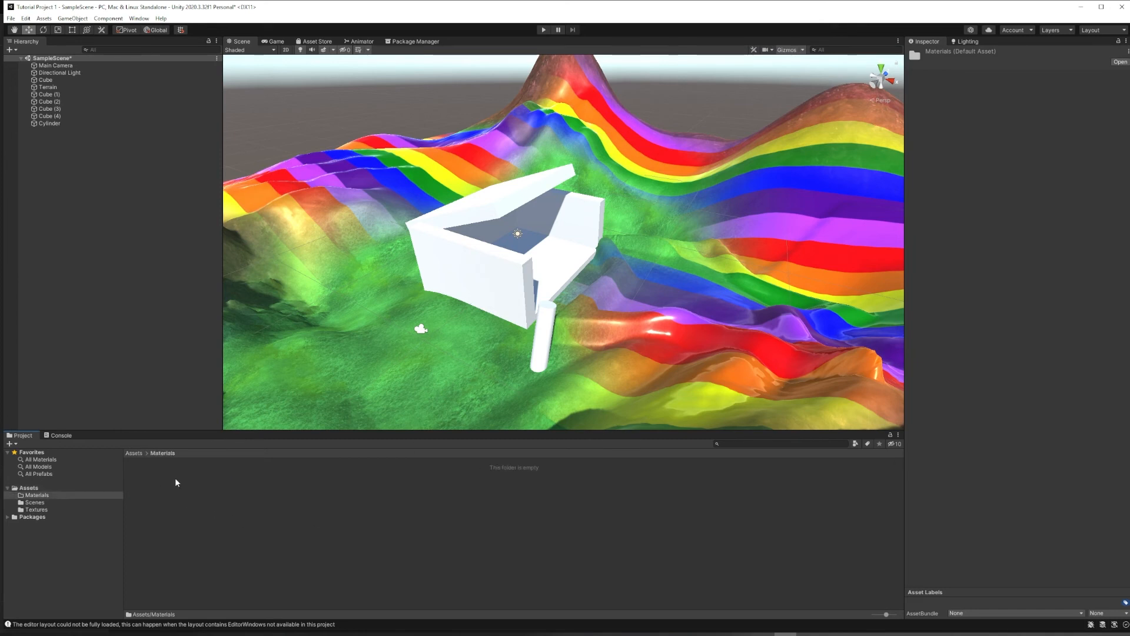
{"action": "right_click", "coordinate": [175, 478]}
{"action": "mouse_move", "coordinate": [235, 241]}
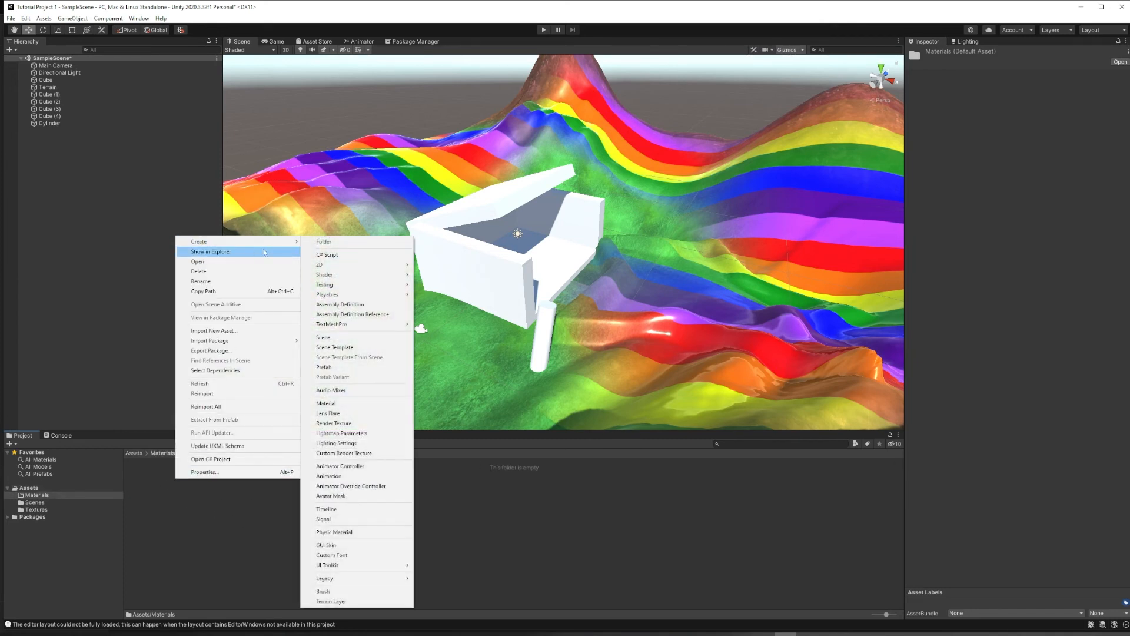
{"action": "left_click", "coordinate": [345, 405]}
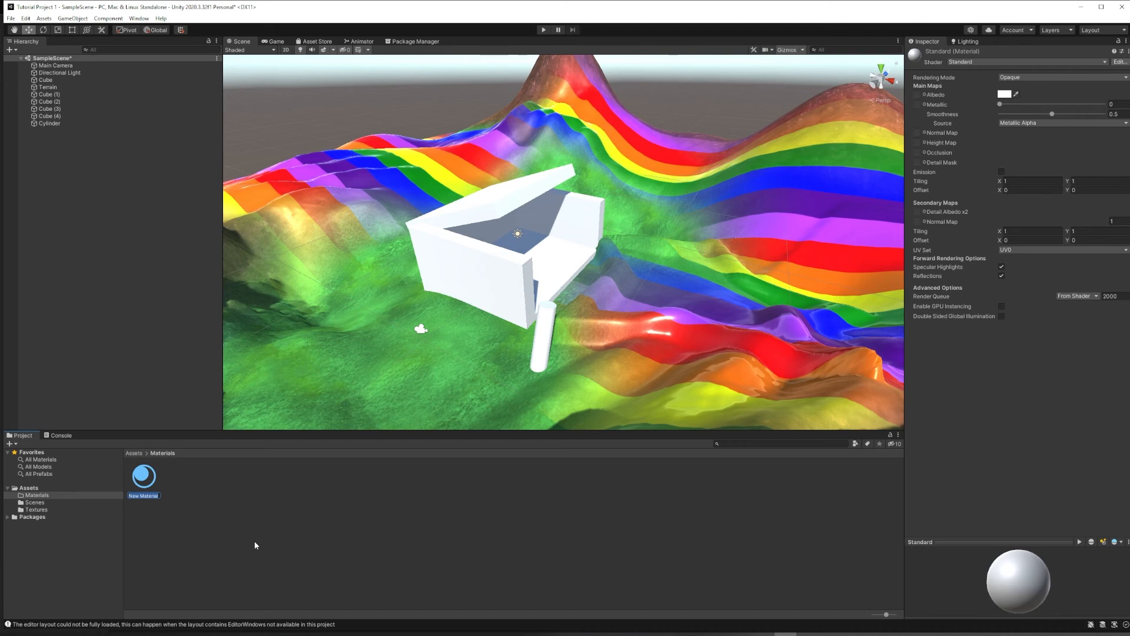
{"action": "type", "text": "BrownMat"}
{"action": "key", "text": "Return"}
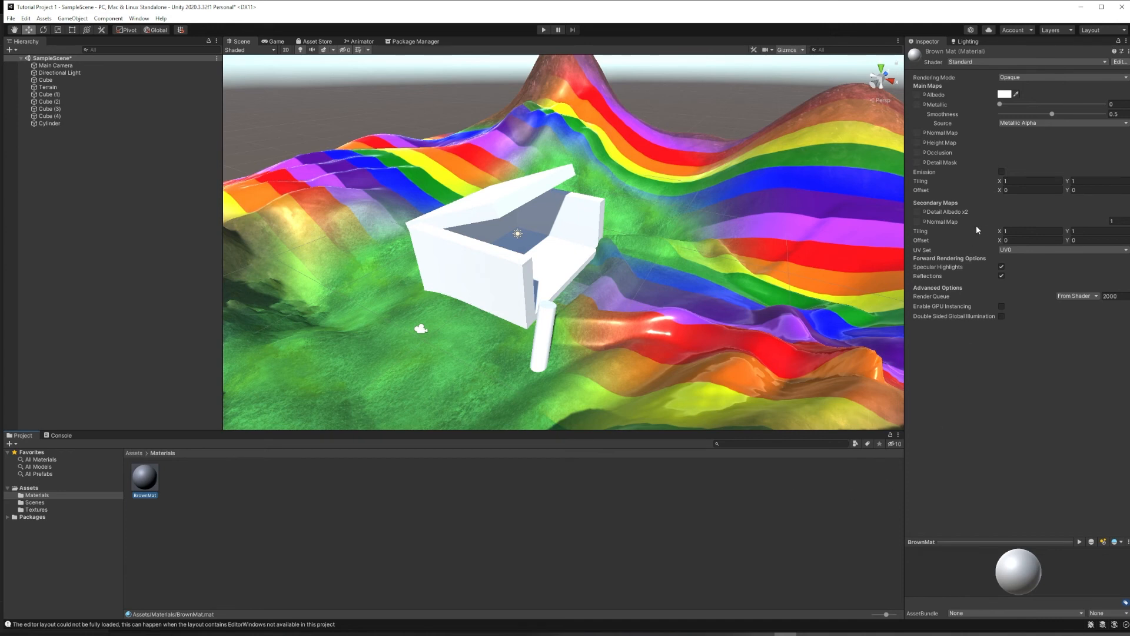
- Set BrownMat's albedo color to brown, hex 934E13
{"action": "left_click", "coordinate": [1004, 95]}
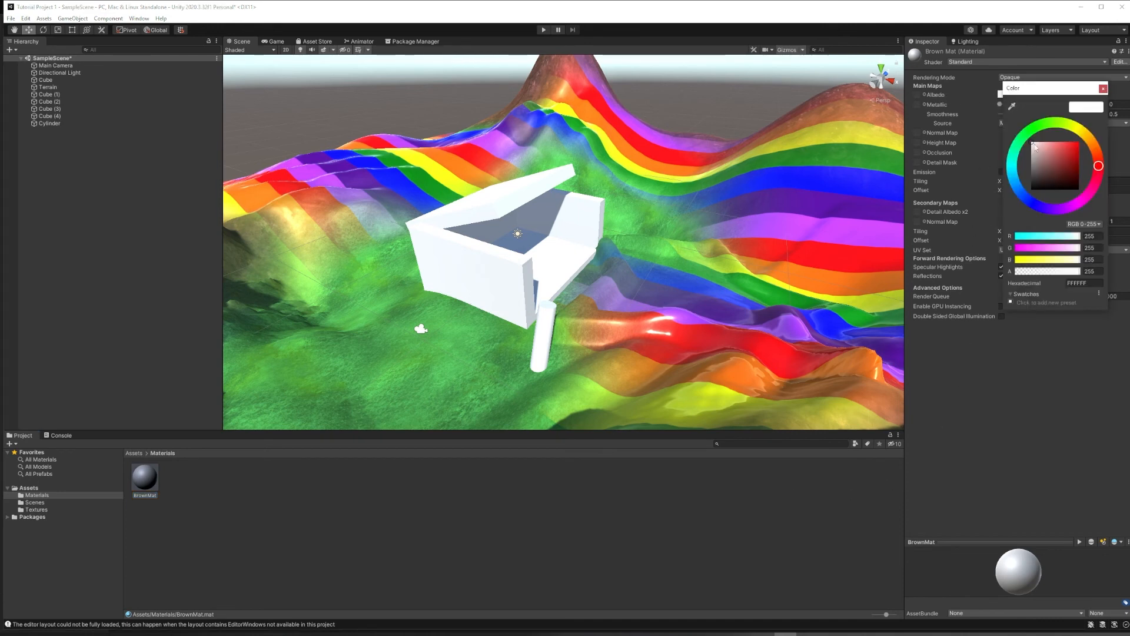
{"action": "mouse_move", "coordinate": [1054, 178]}
{"action": "left_mouse_down"}
{"action": "mouse_move", "coordinate": [1098, 161]}
{"action": "mouse_move", "coordinate": [1094, 146]}
{"action": "mouse_move", "coordinate": [1075, 166]}
{"action": "left_mouse_up"}
{"action": "left_click", "coordinate": [1067, 169]}
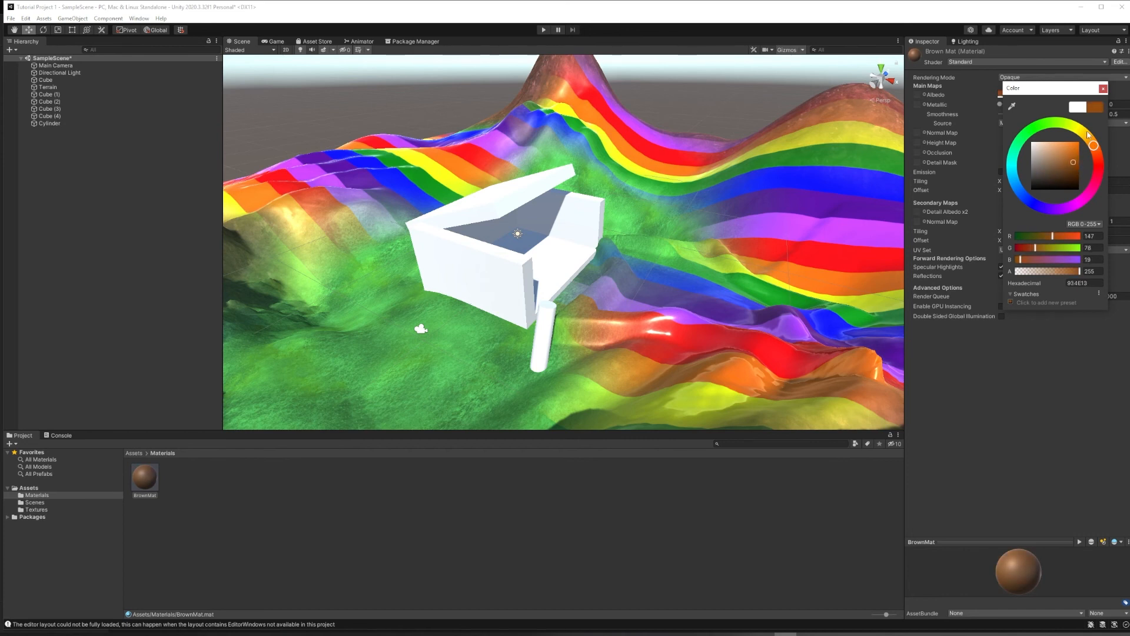
{"action": "left_click", "coordinate": [1104, 89]}
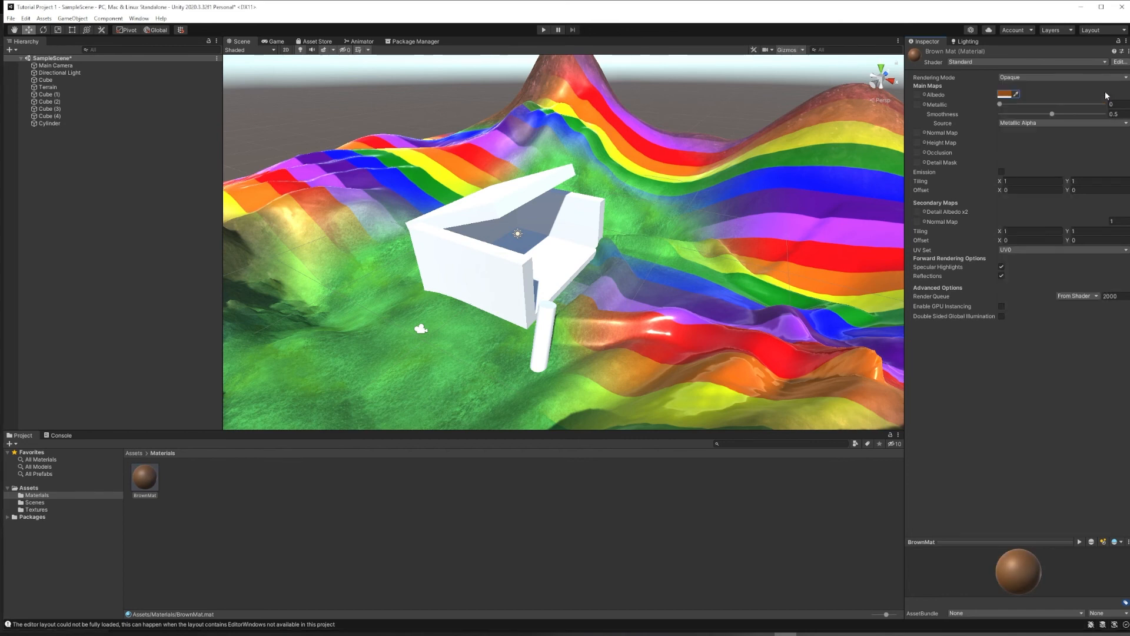
- Apply BrownMat to the building's tilted roof cube and set the material's smoothness to about 0.368
{"action": "left_click_drag", "start_coordinate": [147, 482], "coordinate": [528, 201]}
{"action": "left_click", "coordinate": [518, 202]}
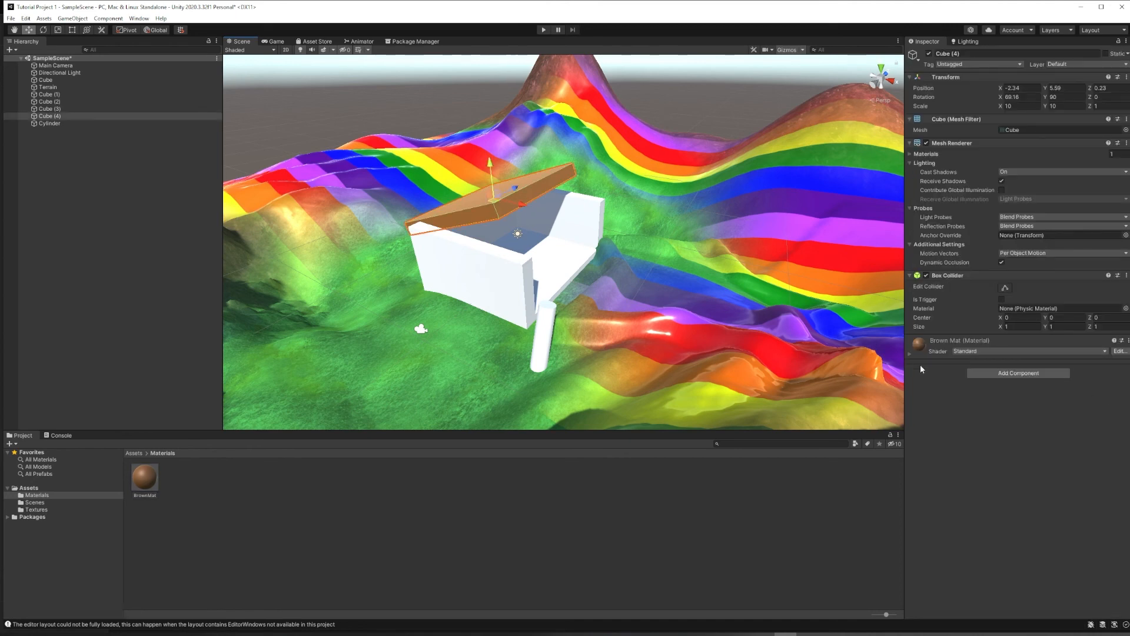
{"action": "left_click", "coordinate": [147, 480]}
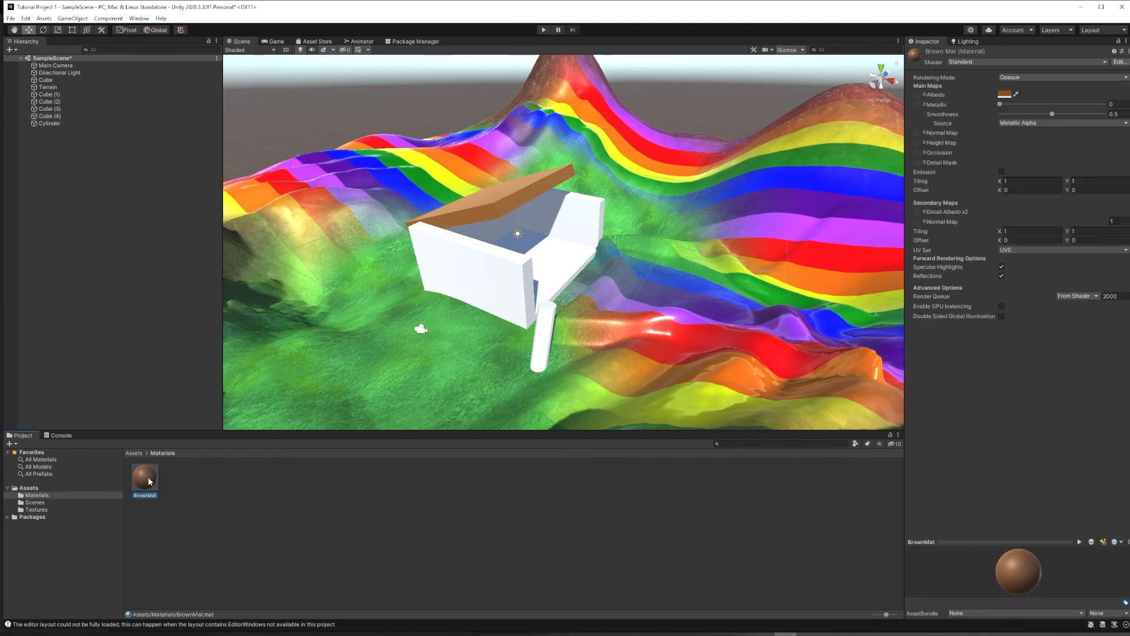
{"action": "left_click_drag", "start_coordinate": [1001, 104], "coordinate": [1039, 124]}
{"action": "left_click", "coordinate": [1052, 114]}
- Apply BrownMat to the building's three walls and its floor
{"action": "left_click_drag", "start_coordinate": [143, 490], "coordinate": [482, 275]}
{"action": "left_click_drag", "start_coordinate": [151, 484], "coordinate": [564, 221]}
{"action": "left_click_drag", "start_coordinate": [143, 487], "coordinate": [491, 242]}
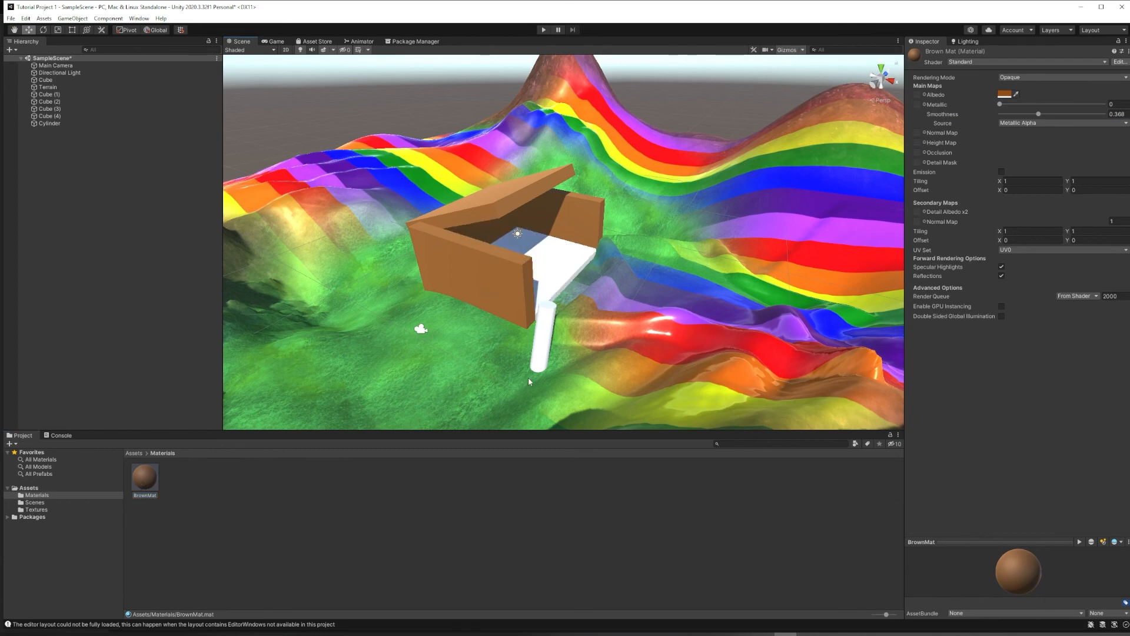
{"action": "right_click_drag", "start_coordinate": [630, 309], "coordinate": [556, 297]}
{"action": "left_click_drag", "start_coordinate": [146, 487], "coordinate": [762, 285]}
{"action": "middle_click_drag", "start_coordinate": [817, 308], "coordinate": [716, 292]}
{"action": "right_click_drag", "start_coordinate": [716, 292], "coordinate": [576, 328]}
{"action": "middle_click_drag", "start_coordinate": [575, 328], "coordinate": [655, 308]}
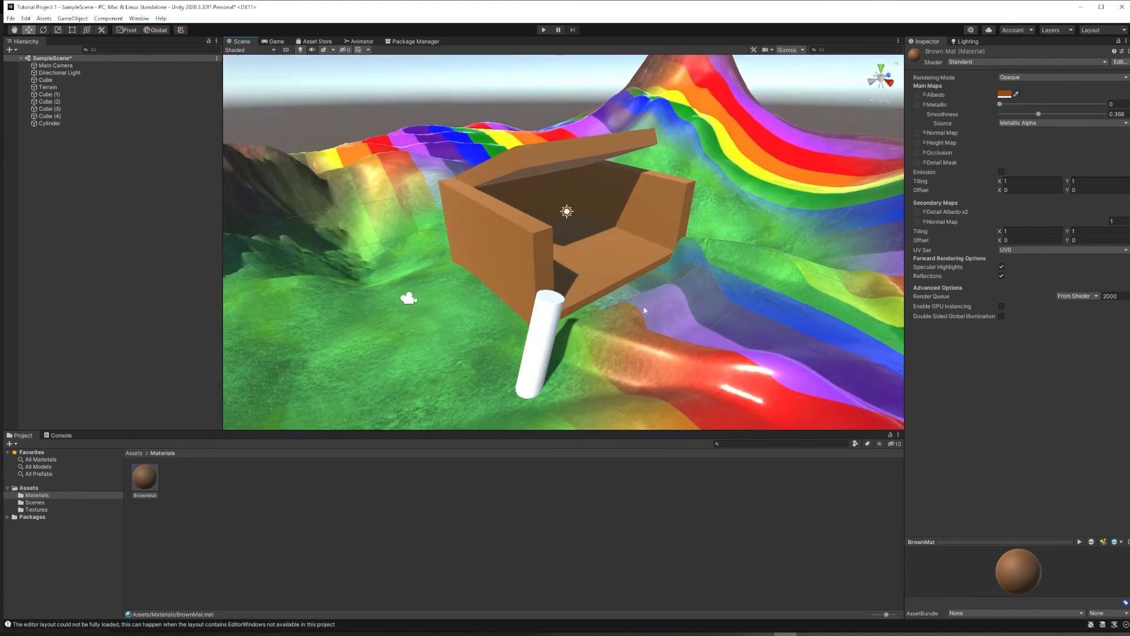
{"action": "right_click_drag", "start_coordinate": [654, 308], "coordinate": [678, 301]}
{"action": "middle_click_drag", "start_coordinate": [678, 300], "coordinate": [715, 313]}
- Review the brown cubes of the building and BrownMat's albedo color setting
{"action": "left_click", "coordinate": [493, 231]}
{"action": "left_click", "coordinate": [542, 292]}
{"action": "left_click", "coordinate": [574, 253]}
{"action": "left_click", "coordinate": [479, 334]}
{"action": "left_click", "coordinate": [557, 311]}
{"action": "left_click", "coordinate": [152, 477]}
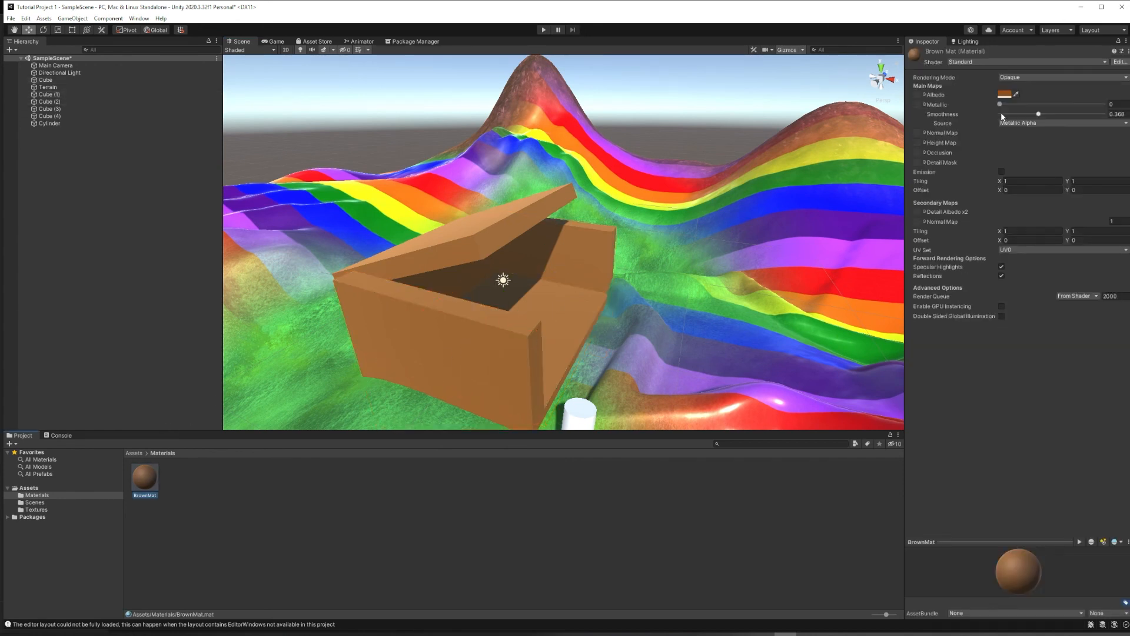
{"action": "left_click", "coordinate": [1004, 94]}
{"action": "left_click", "coordinate": [1040, 126]}
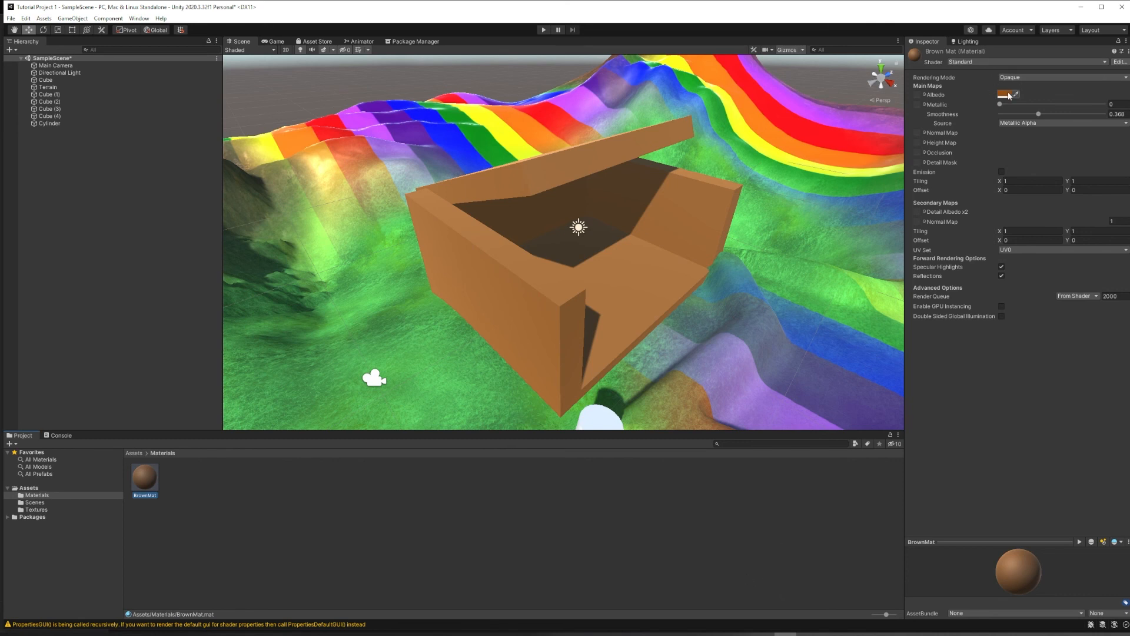
- Assign the tile texture from the Textures folder to BrownMat's albedo map
{"action": "left_click", "coordinate": [138, 454]}
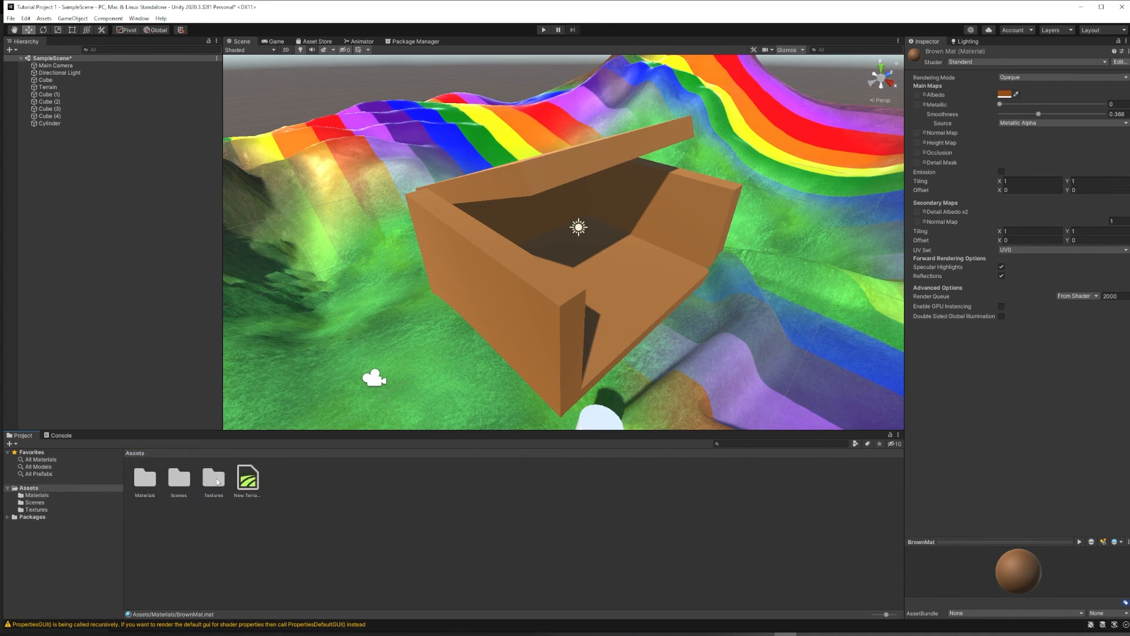
{"action": "double_click", "coordinate": [215, 478]}
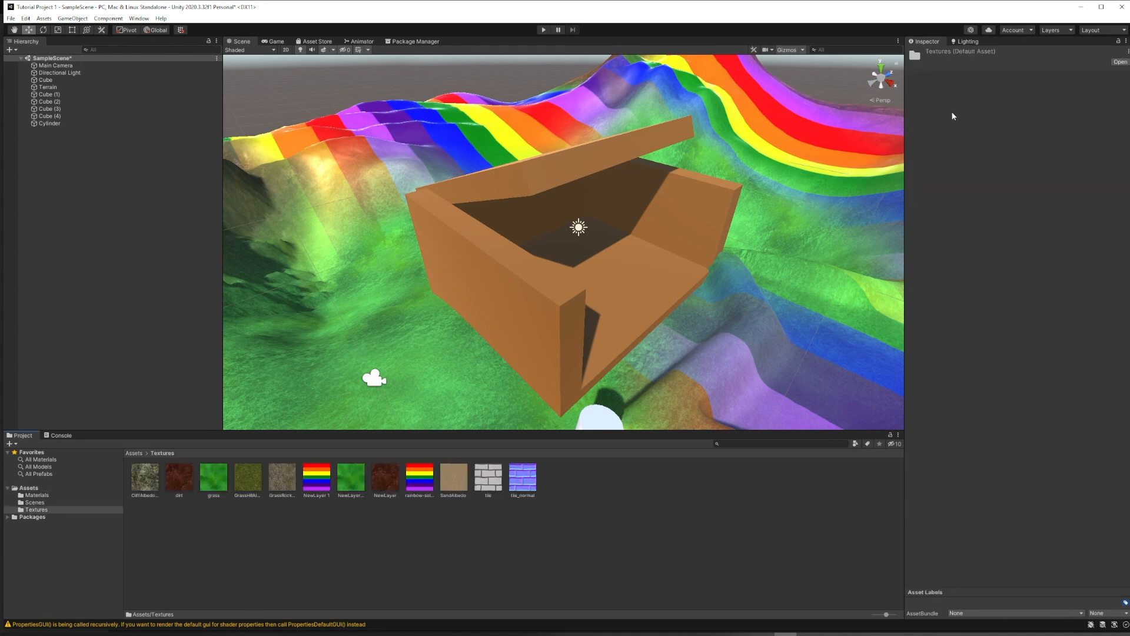
{"action": "left_click", "coordinate": [46, 495]}
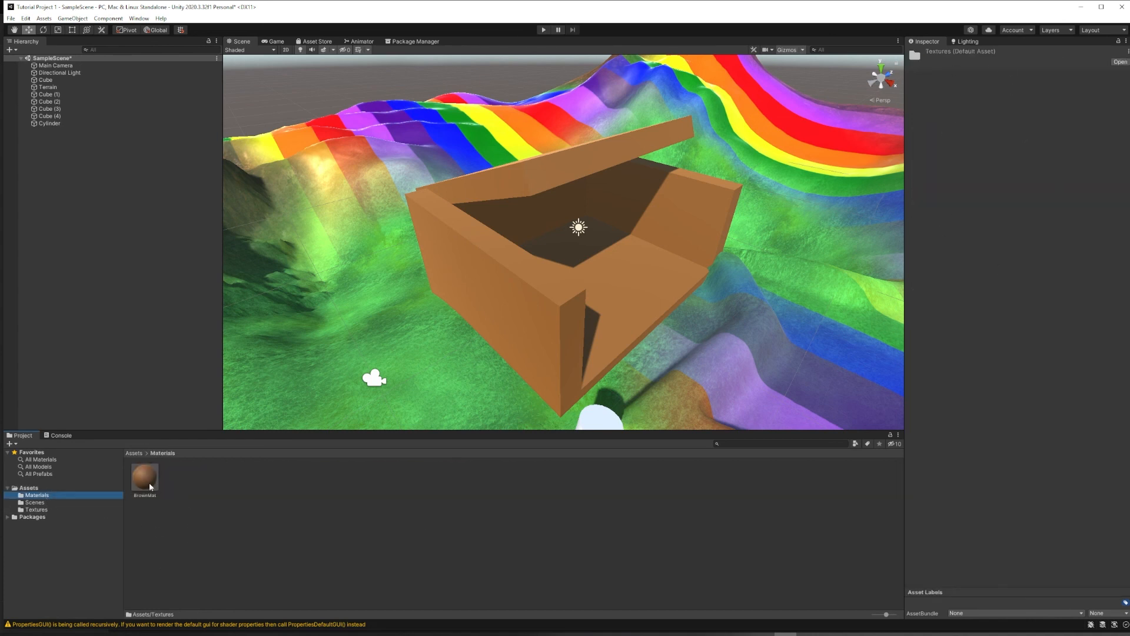
{"action": "left_click", "coordinate": [151, 487]}
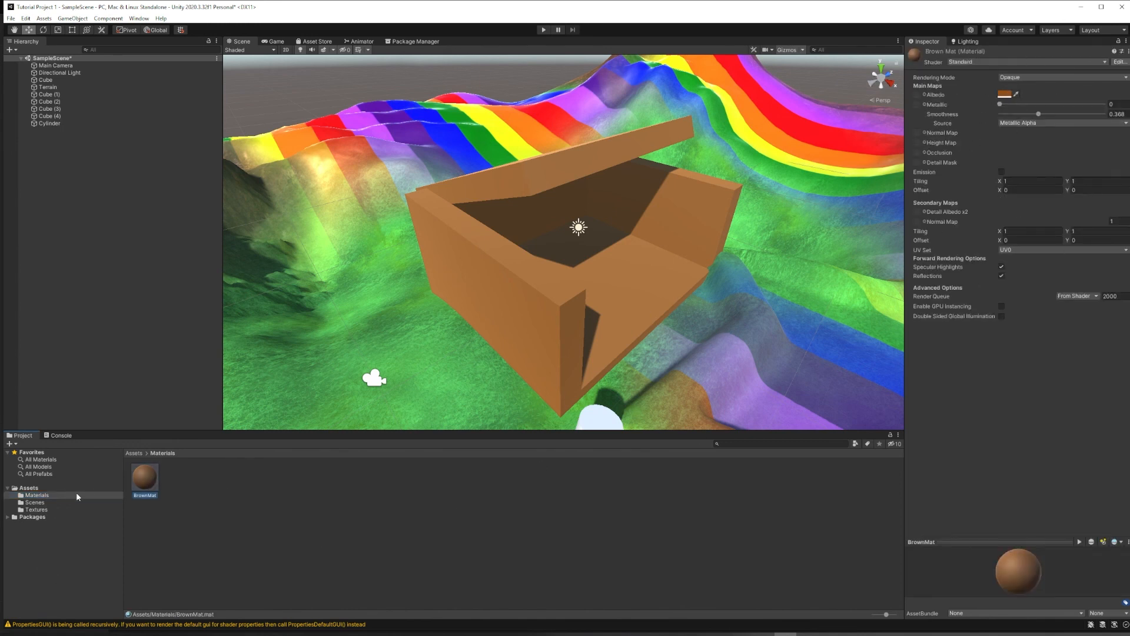
{"action": "left_click", "coordinate": [35, 510]}
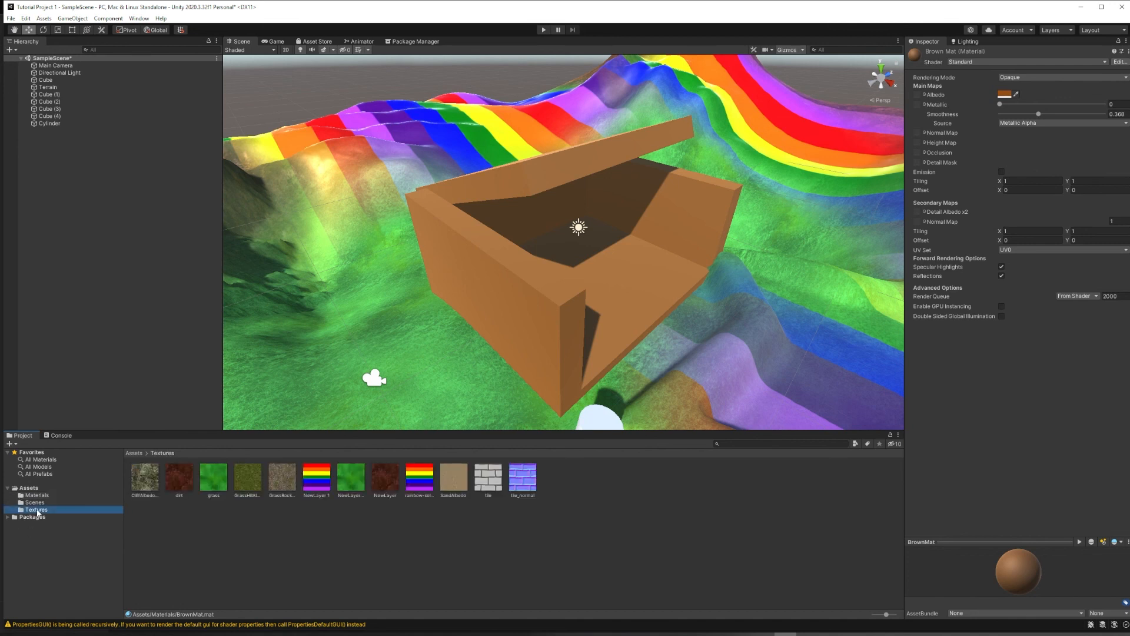
{"action": "left_click", "coordinate": [487, 484]}
{"action": "left_click_drag", "start_coordinate": [487, 484], "coordinate": [918, 98]}
{"action": "left_click_drag", "start_coordinate": [915, 97], "coordinate": [920, 98]}
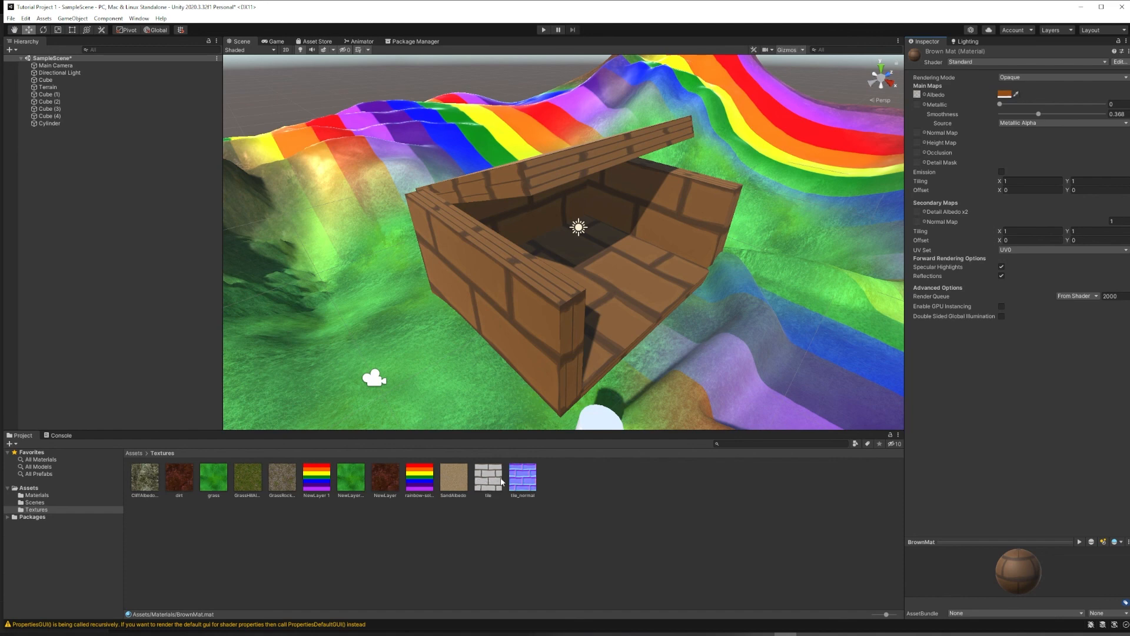
- Change BrownMat's albedo color to a more saturated orange-brown, hex B05100
{"action": "left_click", "coordinate": [1005, 94]}
{"action": "left_click_drag", "start_coordinate": [1051, 162], "coordinate": [986, 107]}
{"action": "left_click_drag", "start_coordinate": [1069, 154], "coordinate": [1081, 159]}
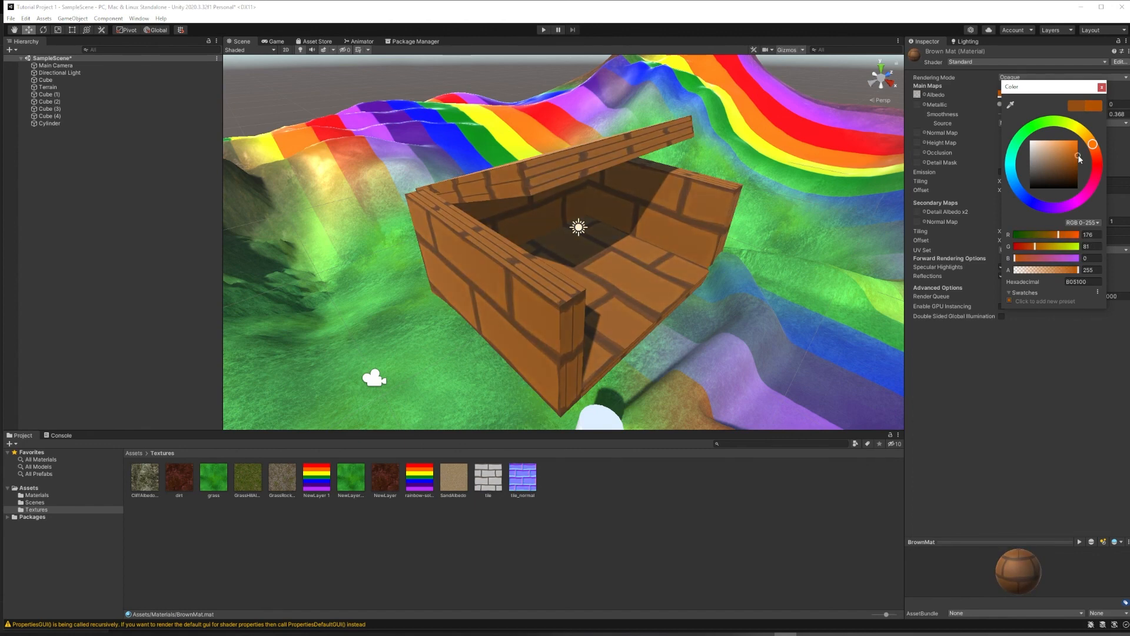
{"action": "left_click", "coordinate": [1101, 87]}
- Set BrownMat's main map tiling to 0.1 in both X and Y
{"action": "left_click", "coordinate": [1017, 181]}
{"action": "left_click", "coordinate": [997, 182]}
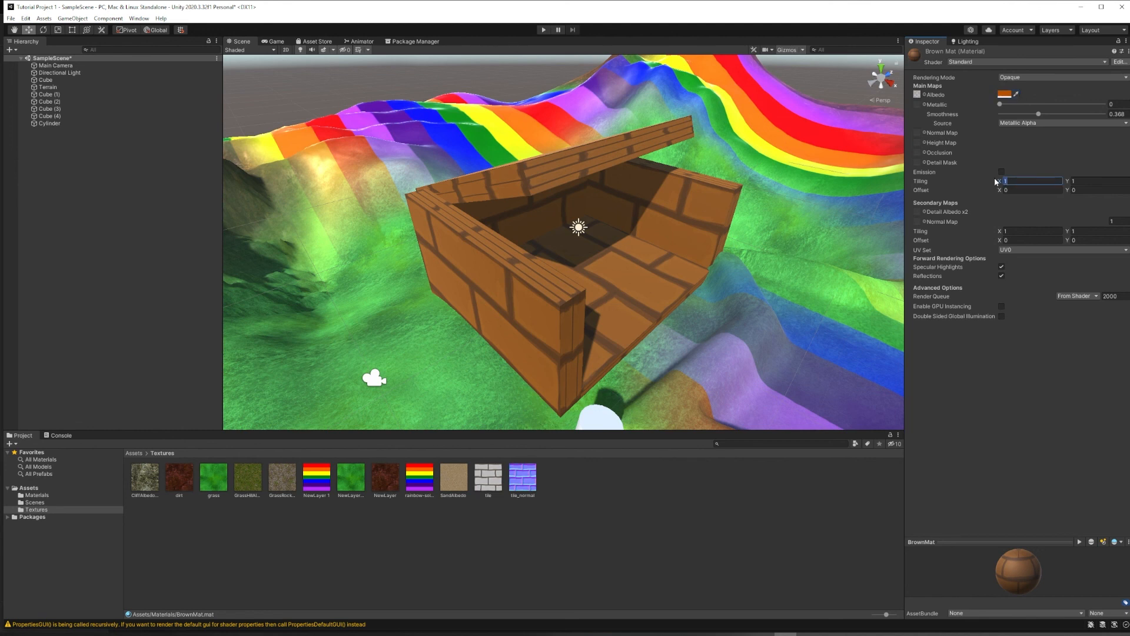
{"action": "type", "text": ".1"}
{"action": "key", "text": "Tab"}
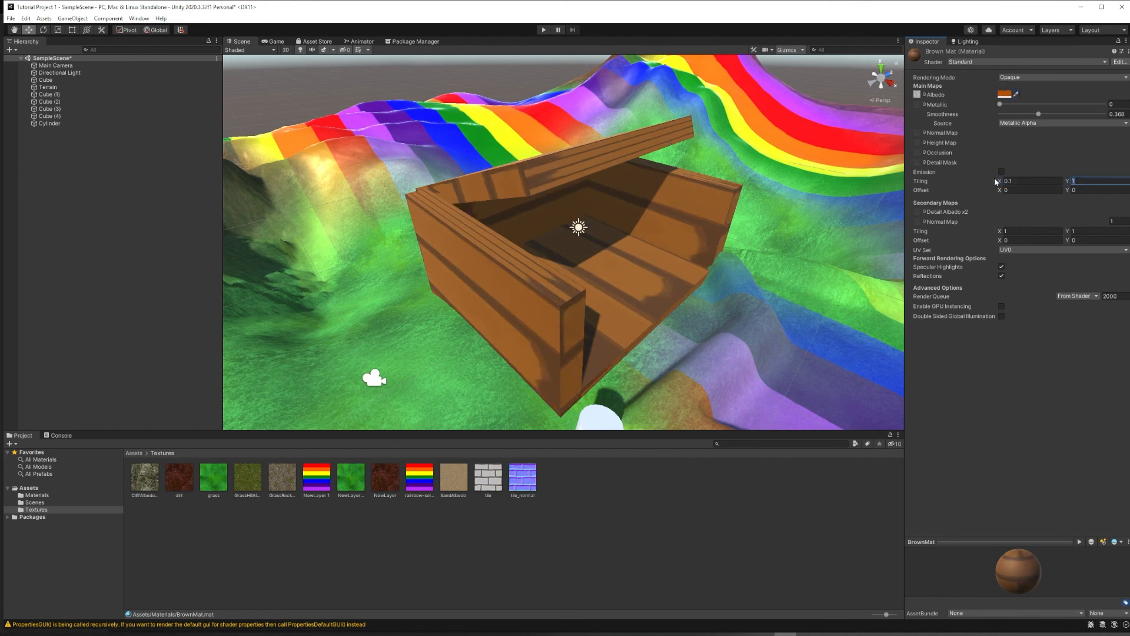
{"action": "type", "text": ".1"}
- Set BrownMat's main map tiling to 10 in both X and Y and check the bricks on the building
{"action": "left_click", "coordinate": [994, 180]}
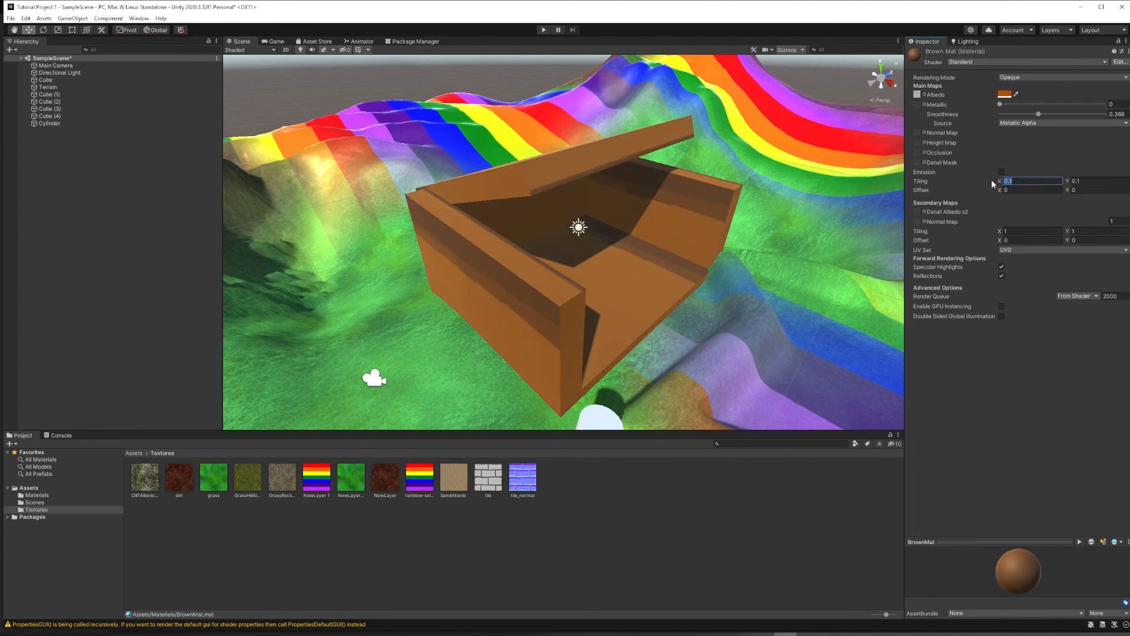
{"action": "type", "text": "10"}
{"action": "key", "text": "Tab"}
{"action": "type", "text": "10"}
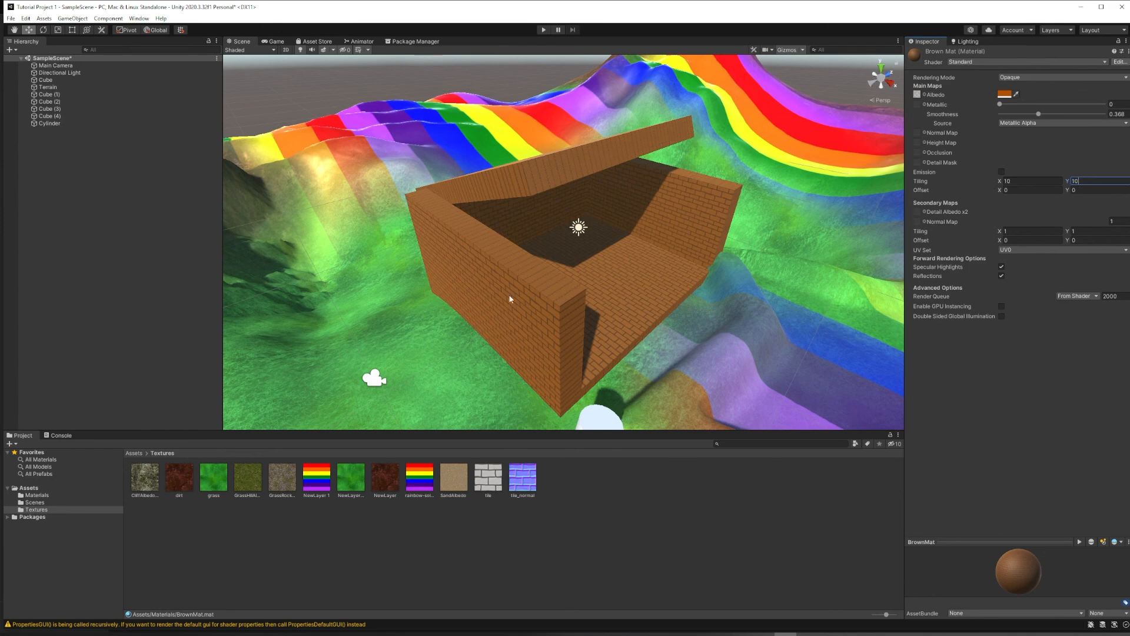
{"action": "scroll", "coordinate": [701, 306], "scroll_direction": "up", "scroll_amount": 6}
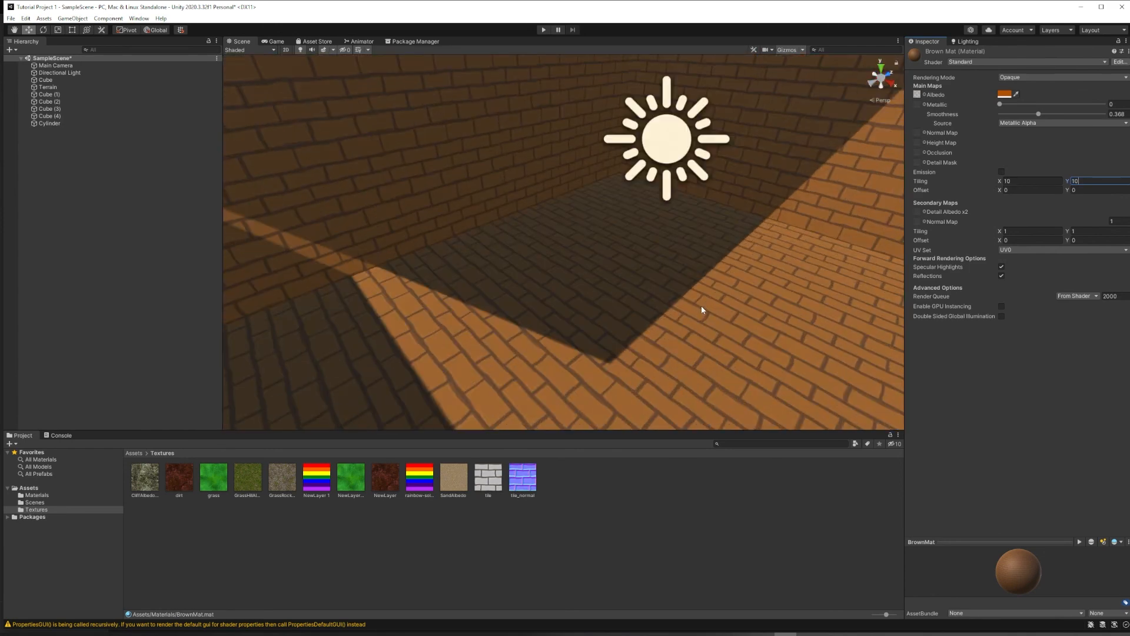
{"action": "scroll", "coordinate": [701, 306], "scroll_direction": "down", "scroll_amount": 4}
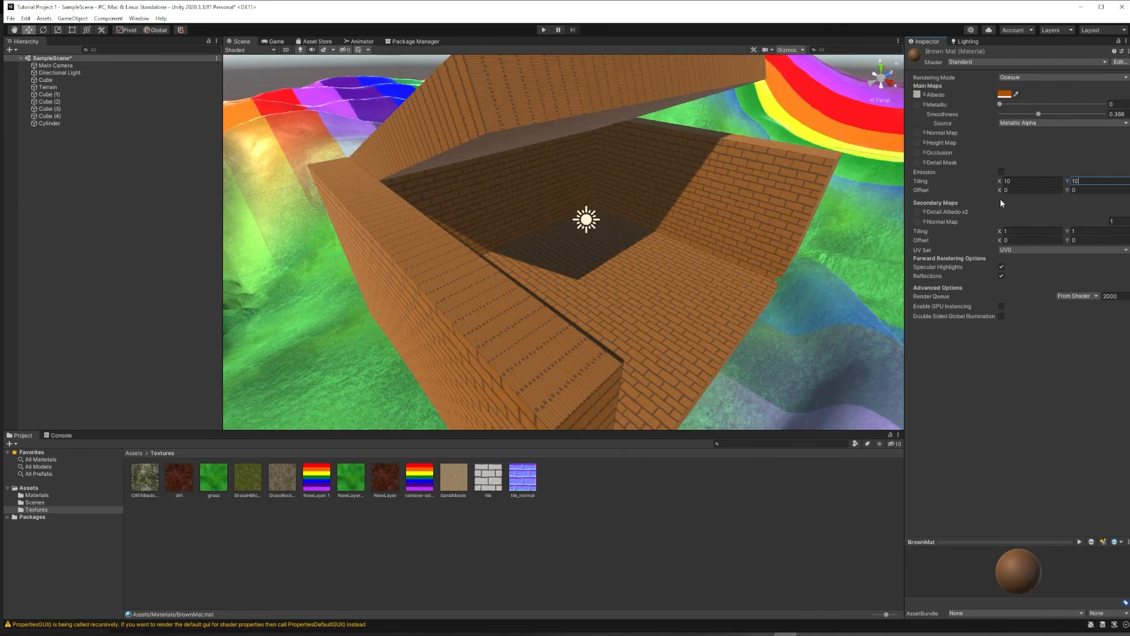
- Set BrownMat's main map offset to about X 1.35, Y 0.92 and inspect the bricks inside the building
{"action": "left_click_drag", "start_coordinate": [1000, 190], "coordinate": [1096, 189]}
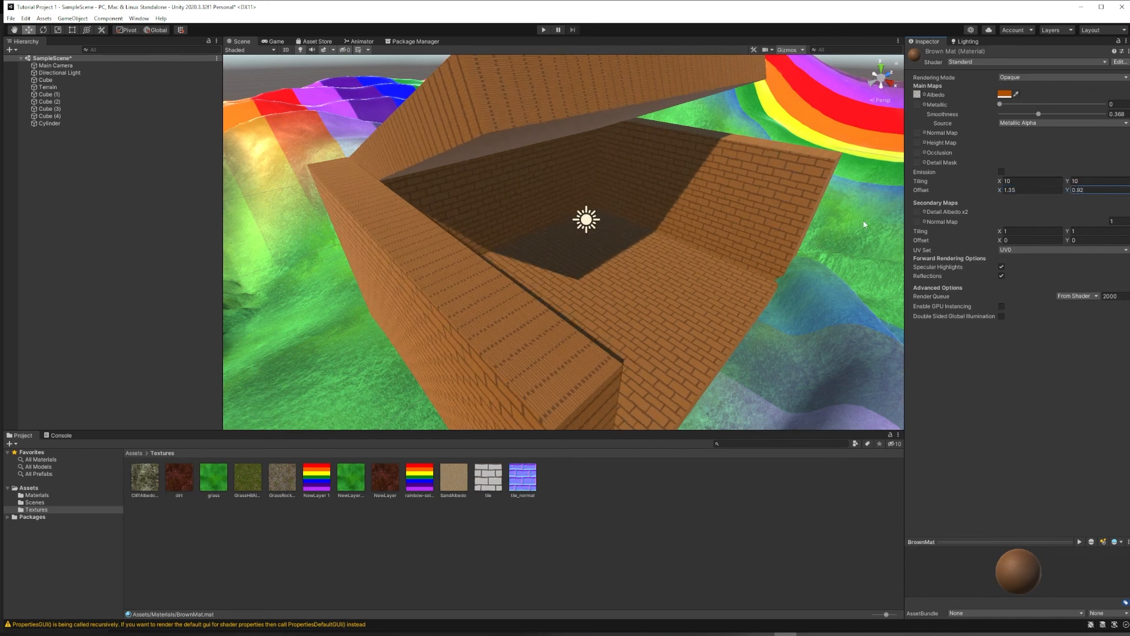
{"action": "middle_click_drag", "start_coordinate": [698, 164], "coordinate": [679, 218]}
{"action": "scroll", "coordinate": [683, 180], "scroll_direction": "up", "scroll_amount": 3}
{"action": "scroll", "coordinate": [669, 184], "scroll_direction": "down", "scroll_amount": 5}
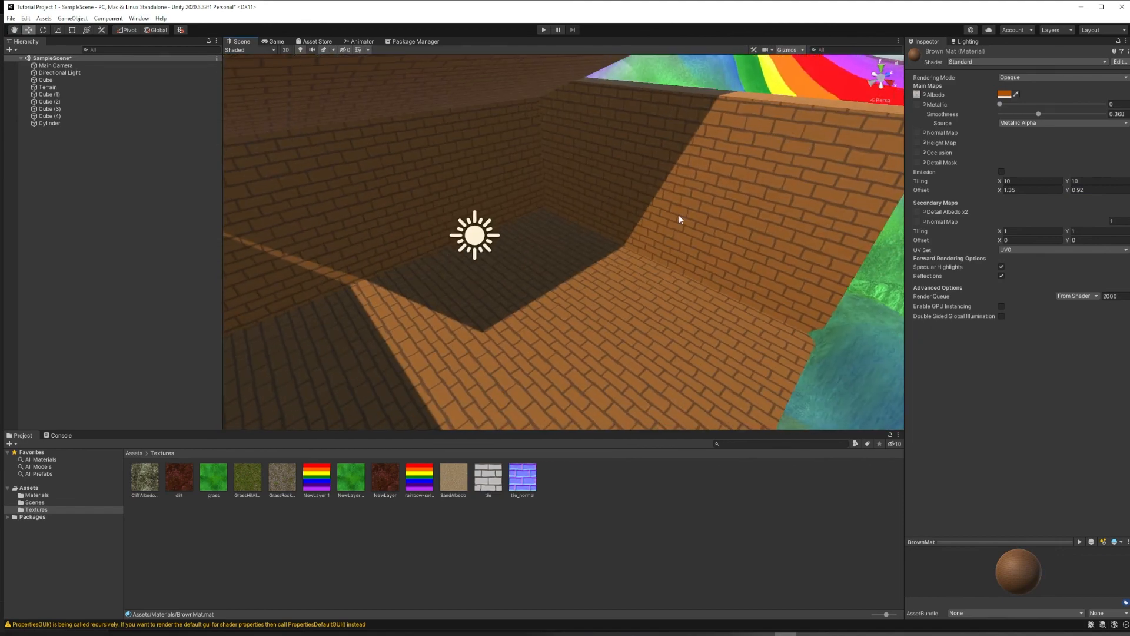
{"action": "scroll", "coordinate": [679, 219], "scroll_direction": "up", "scroll_amount": 4}
{"action": "right_click_drag", "start_coordinate": [679, 217], "coordinate": [545, 171]}
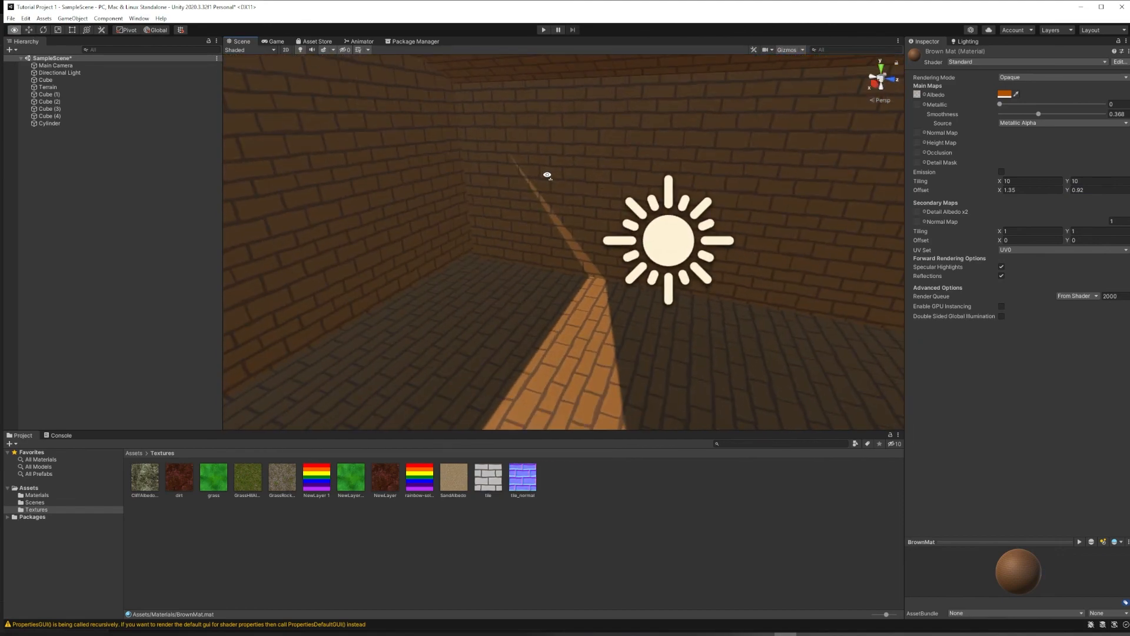
{"action": "scroll", "coordinate": [613, 173], "scroll_direction": "down", "scroll_amount": 5}
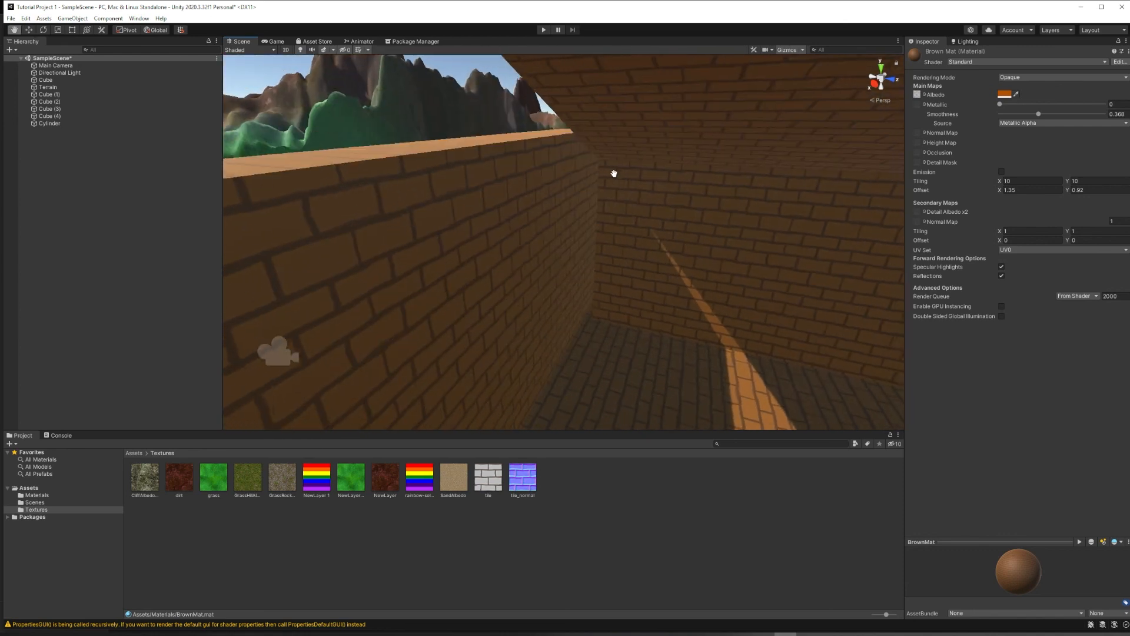
{"action": "scroll", "coordinate": [614, 171], "scroll_direction": "down", "scroll_amount": 5}
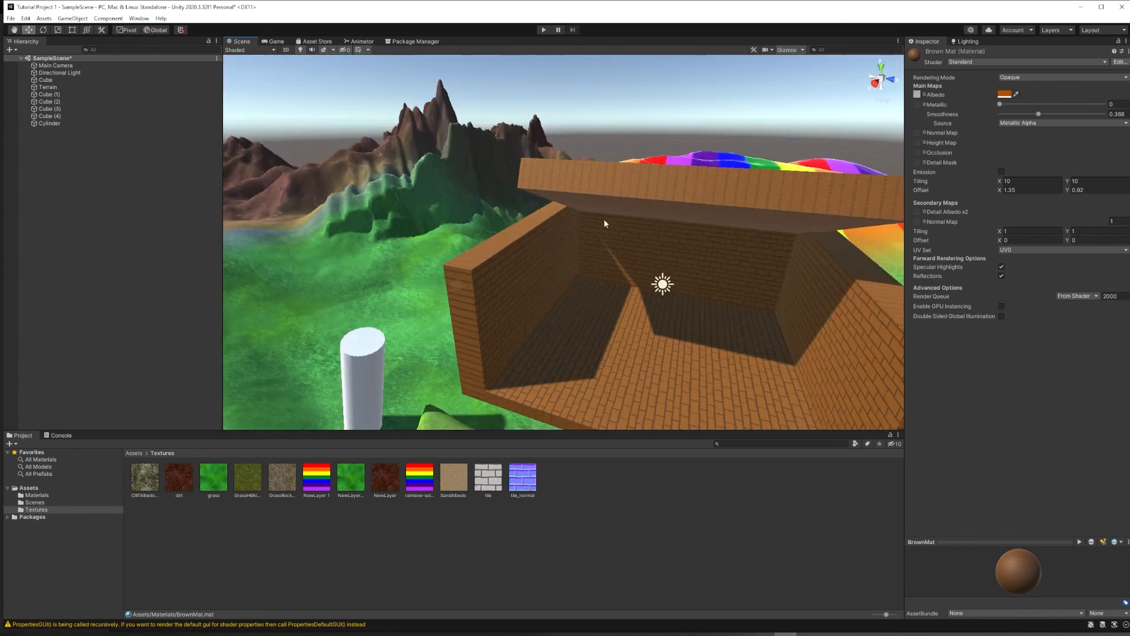
- Remove the tile texture from BrownMat's albedo map by choosing None
{"action": "left_click", "coordinate": [937, 107]}
{"action": "left_click", "coordinate": [918, 95]}
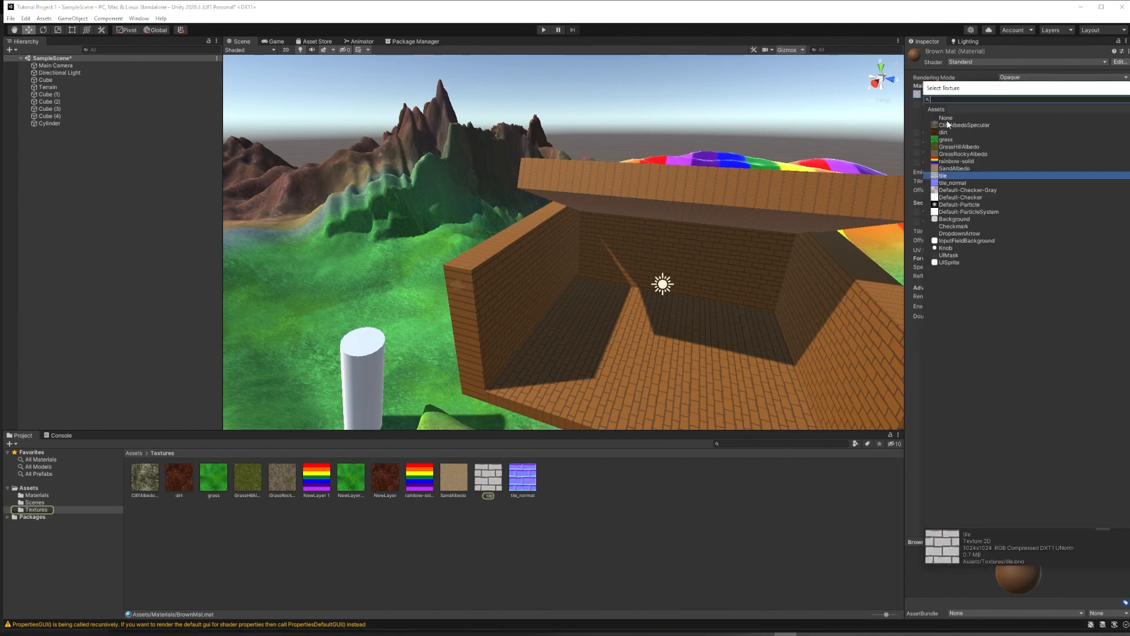
{"action": "left_click", "coordinate": [947, 118]}
{"action": "left_click", "coordinate": [704, 220]}
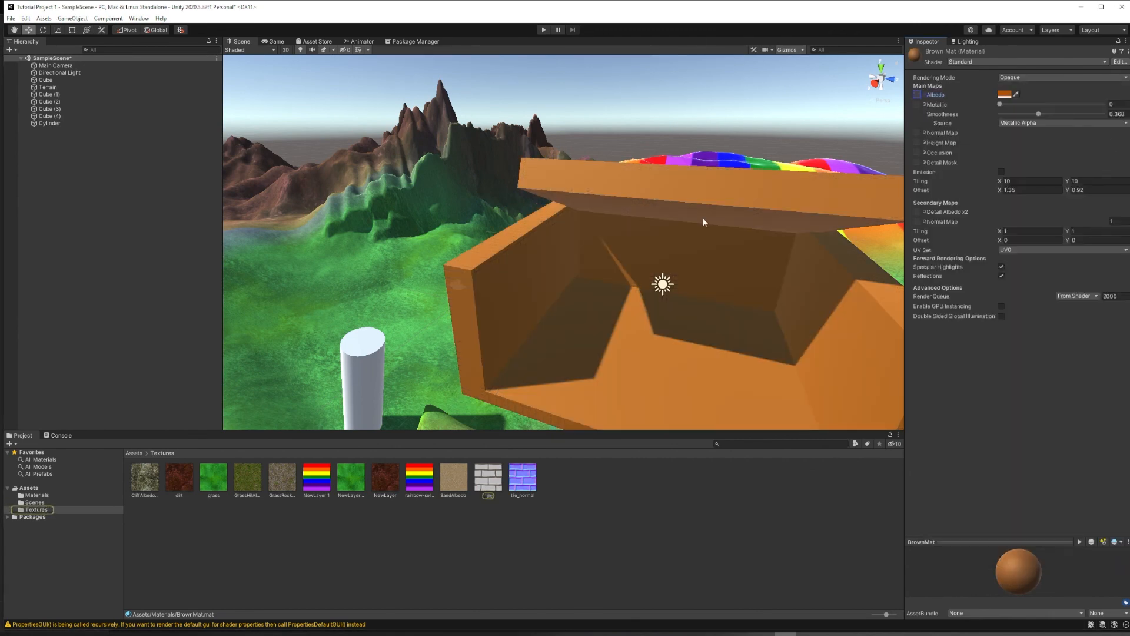
- Examine the plain brown building and the surrounding terrain from several angles and distances
{"action": "right_click_drag", "start_coordinate": [566, 232], "coordinate": [715, 216]}
{"action": "scroll", "coordinate": [585, 224], "scroll_direction": "down", "scroll_amount": 7}
{"action": "middle_click_drag", "start_coordinate": [585, 225], "coordinate": [650, 227]}
{"action": "mouse_move", "coordinate": [668, 223]}
{"action": "right_mouse_down"}
{"action": "mouse_move", "coordinate": [744, 224]}
{"action": "mouse_move", "coordinate": [683, 239]}
{"action": "right_mouse_up"}
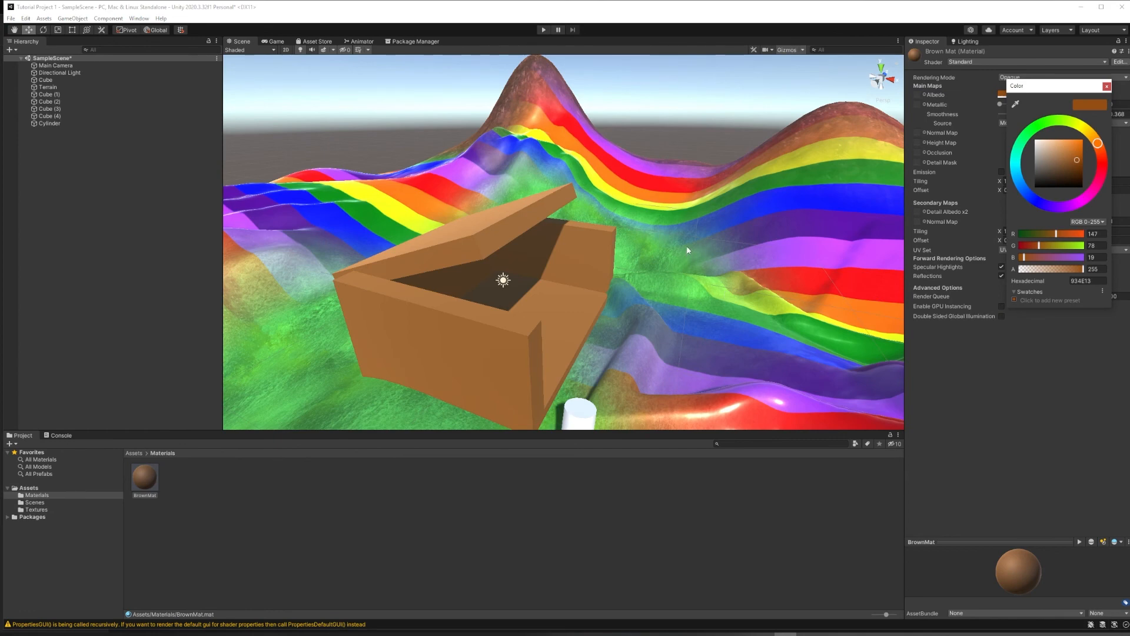
{"action": "scroll", "coordinate": [687, 247], "scroll_direction": "down", "scroll_amount": 3}
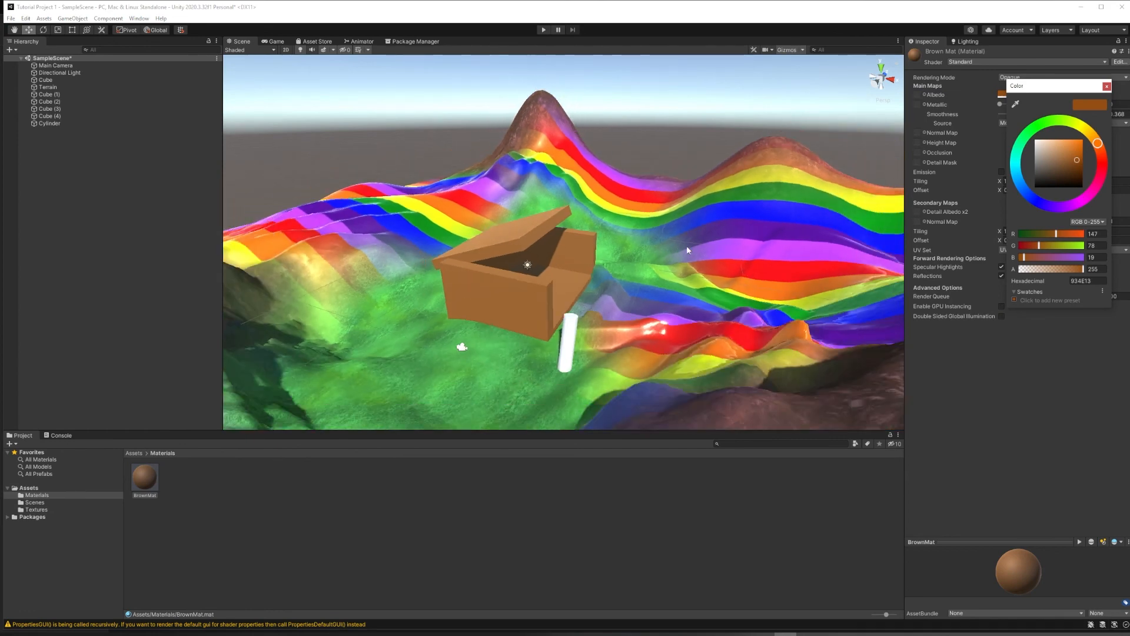
{"action": "scroll", "coordinate": [688, 250], "scroll_direction": "down", "scroll_amount": 3}
{"action": "right_click_drag", "start_coordinate": [724, 239], "coordinate": [632, 256]}
{"action": "middle_click_drag", "start_coordinate": [633, 256], "coordinate": [507, 290]}
{"action": "right_click_drag", "start_coordinate": [668, 231], "coordinate": [521, 285]}
{"action": "middle_click_drag", "start_coordinate": [521, 285], "coordinate": [585, 240]}
{"action": "right_click_drag", "start_coordinate": [664, 259], "coordinate": [739, 230]}
{"action": "middle_click_drag", "start_coordinate": [739, 229], "coordinate": [637, 242]}
{"action": "scroll", "coordinate": [637, 242], "scroll_direction": "up", "scroll_amount": 5}
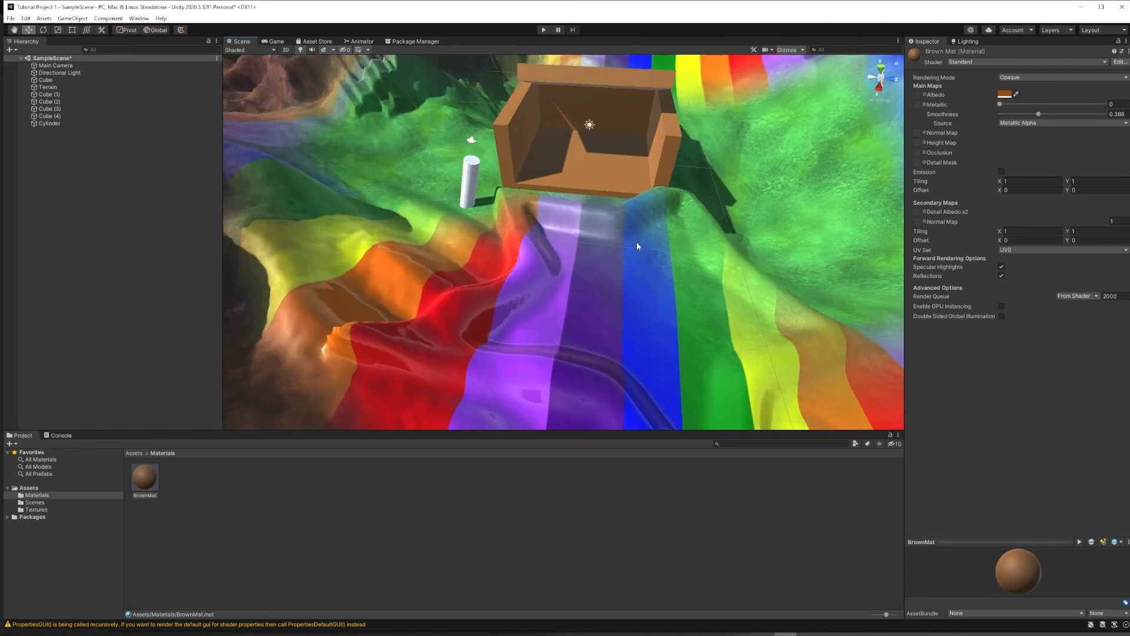
{"action": "scroll", "coordinate": [637, 246], "scroll_direction": "up", "scroll_amount": 1}
{"action": "middle_click_drag", "start_coordinate": [504, 200], "coordinate": [469, 283]}
{"action": "right_click_drag", "start_coordinate": [470, 282], "coordinate": [574, 256]}
{"action": "middle_click_drag", "start_coordinate": [574, 256], "coordinate": [636, 201]}
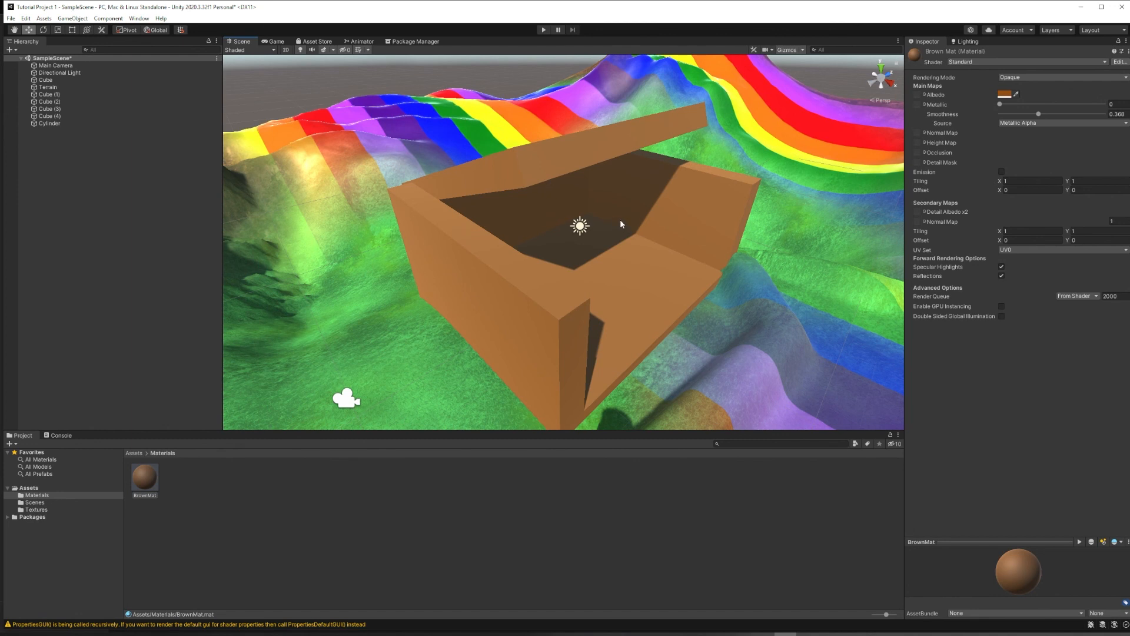
{"action": "scroll", "coordinate": [621, 221], "scroll_direction": "down", "scroll_amount": 10}
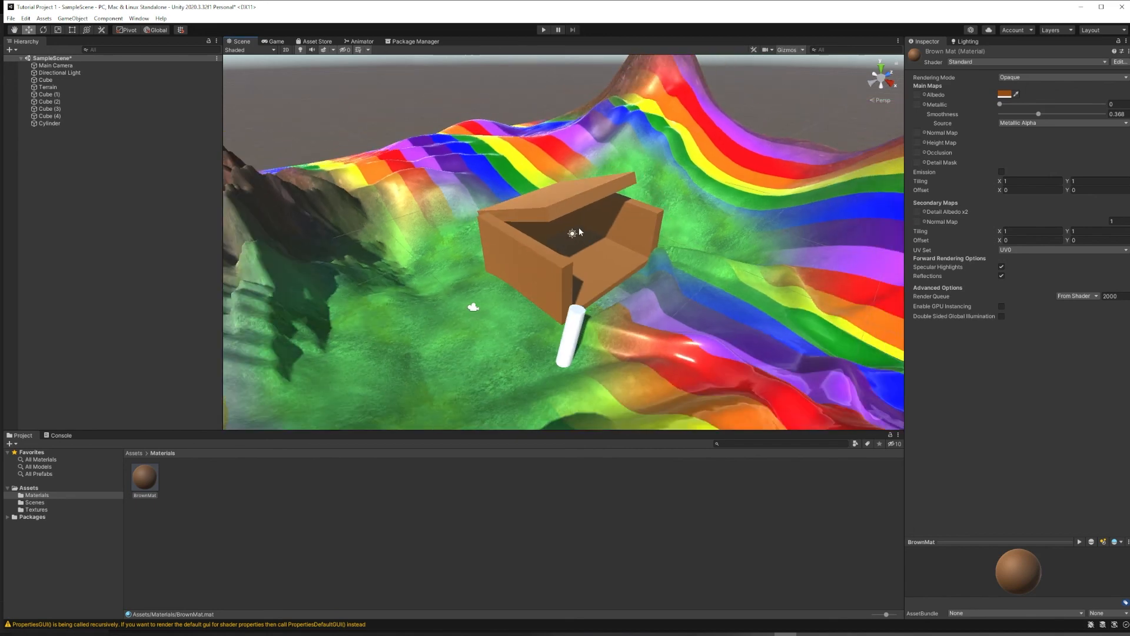
{"action": "scroll", "coordinate": [583, 232], "scroll_direction": "up", "scroll_amount": 10}
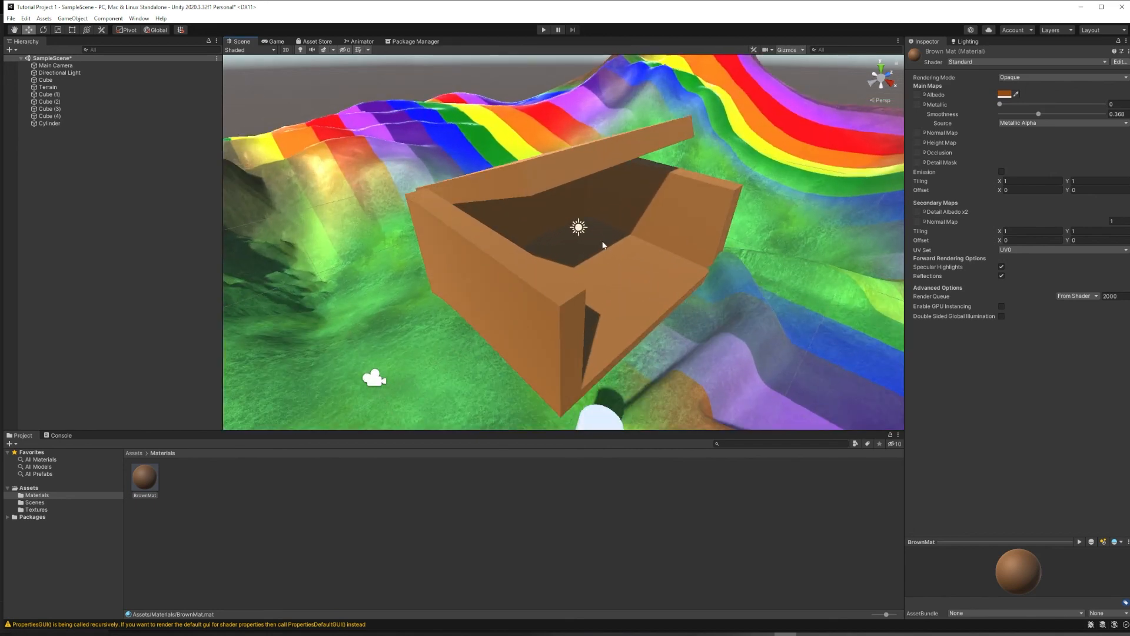